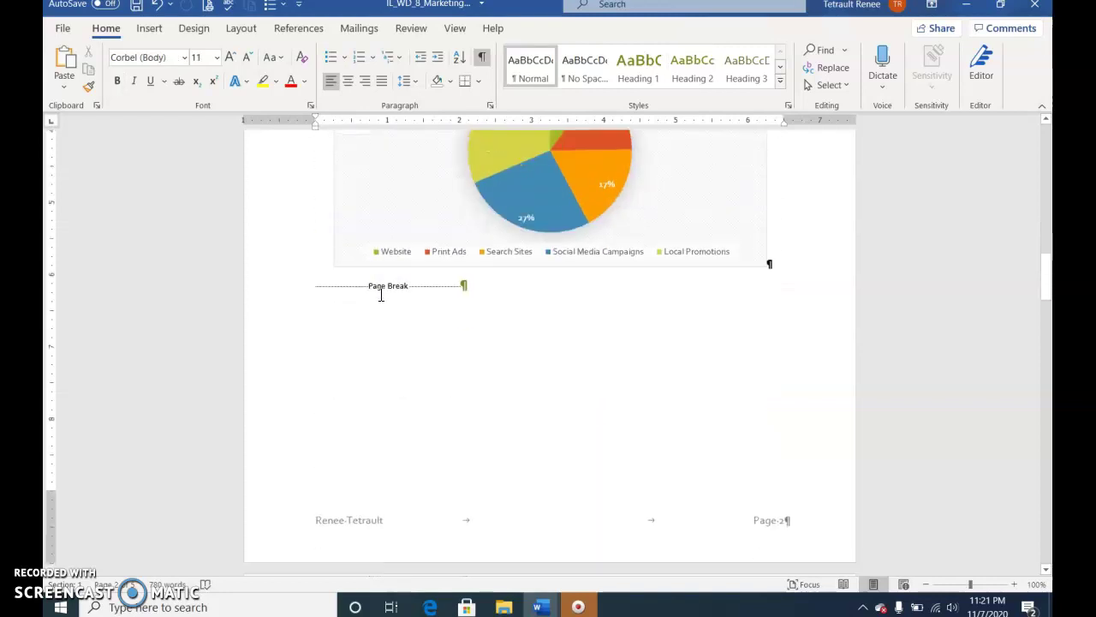
Delete the DEMOGRAPHIC PIE CHART placeholder heading under Web Marketing Strategies
{"action": "scroll", "coordinate": [374, 314], "scroll_direction": "down", "scroll_amount": 6}
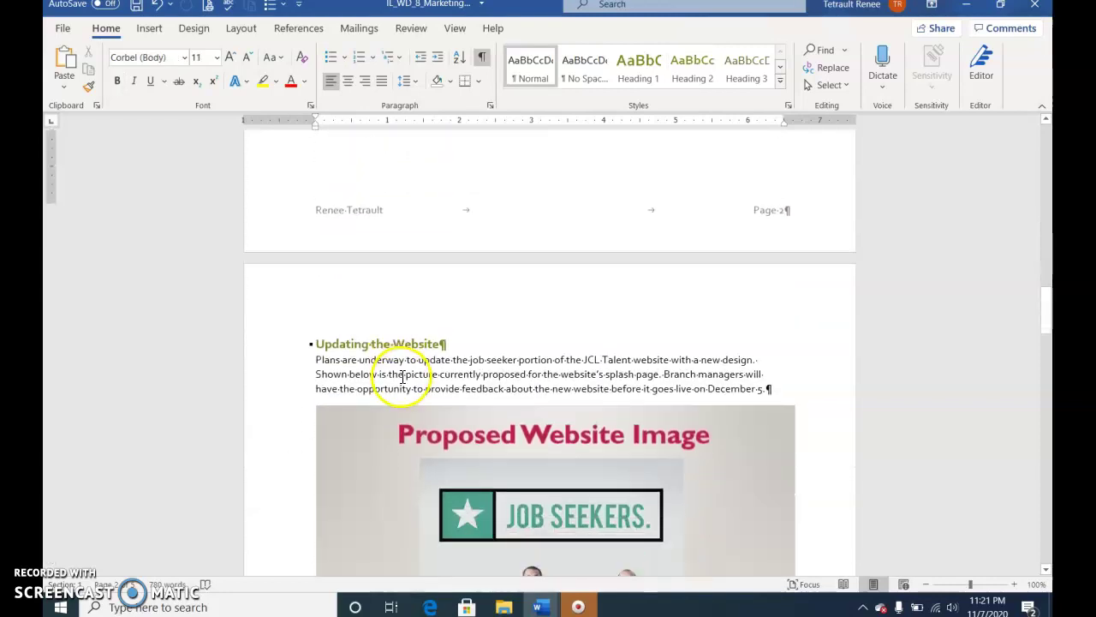
{"action": "scroll", "coordinate": [403, 377], "scroll_direction": "down", "scroll_amount": 6}
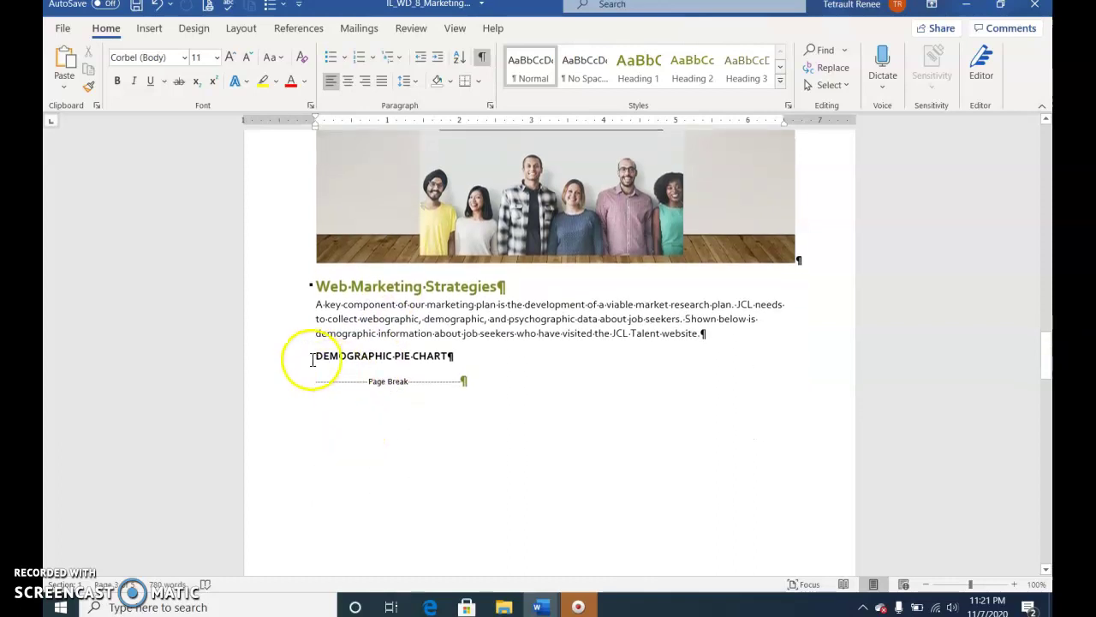
{"action": "left_click_drag", "start_coordinate": [313, 360], "coordinate": [425, 360]}
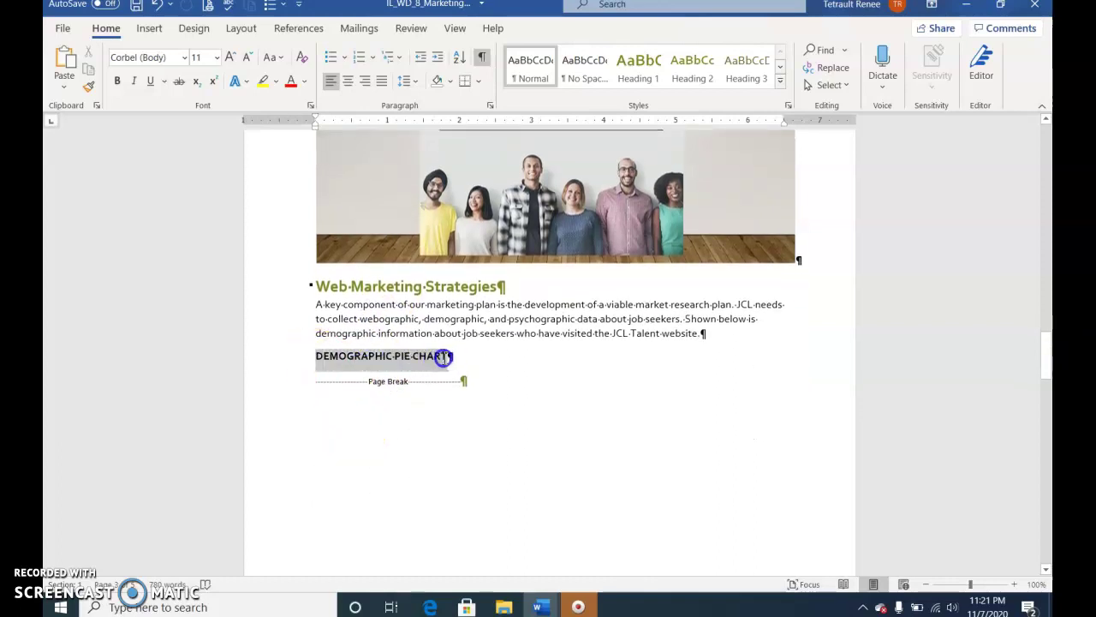
{"action": "left_click_drag", "start_coordinate": [443, 358], "coordinate": [443, 358]}
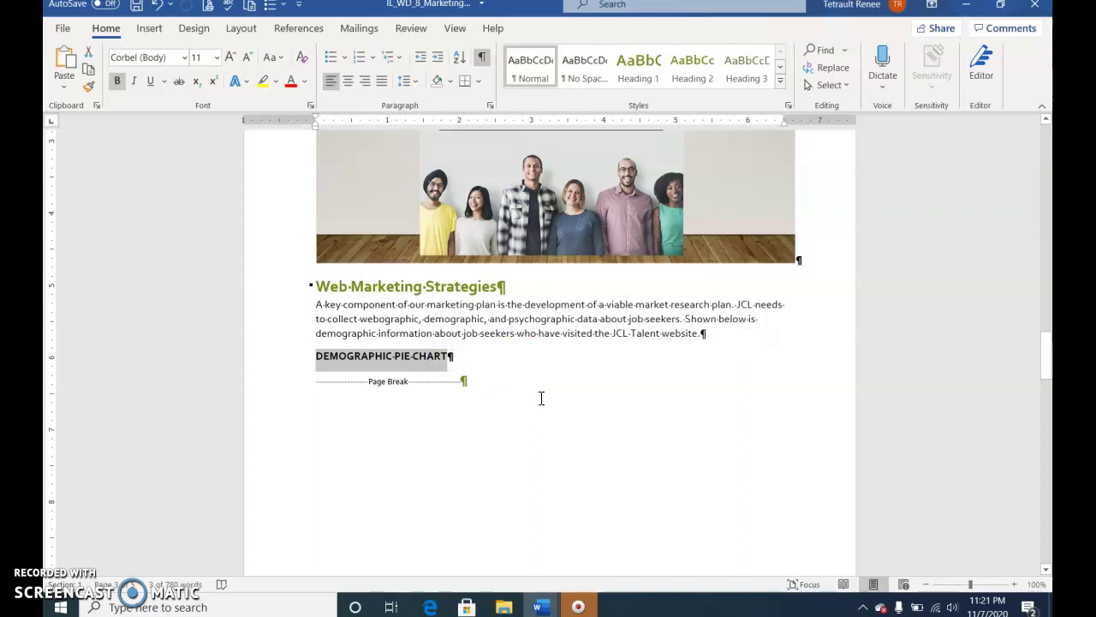
{"action": "key", "text": "Delete"}
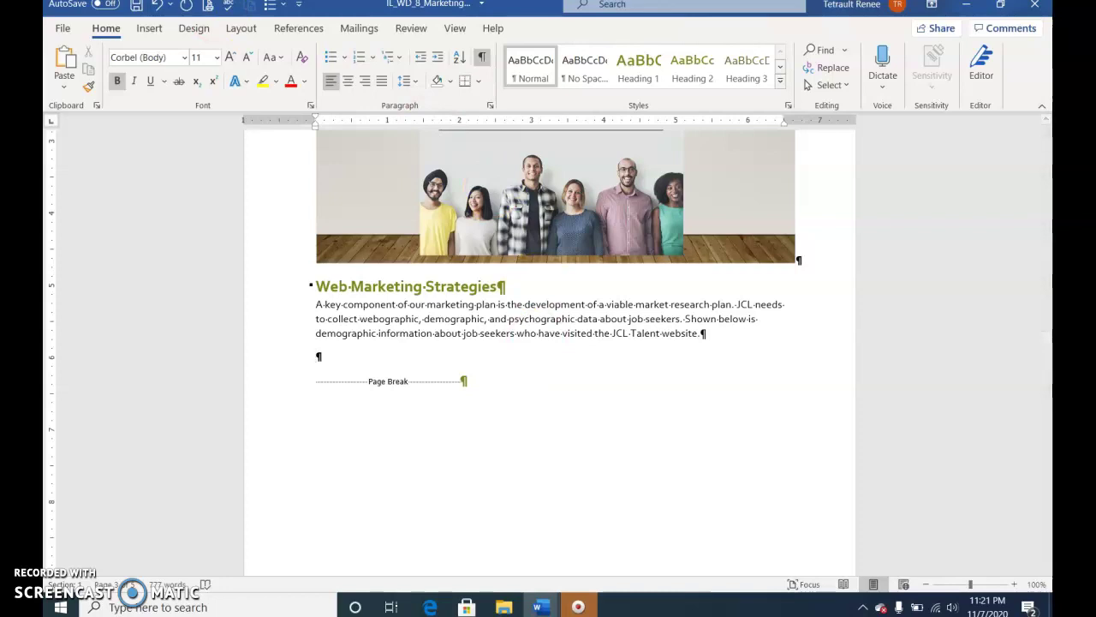
{"action": "left_click", "coordinate": [145, 27]}
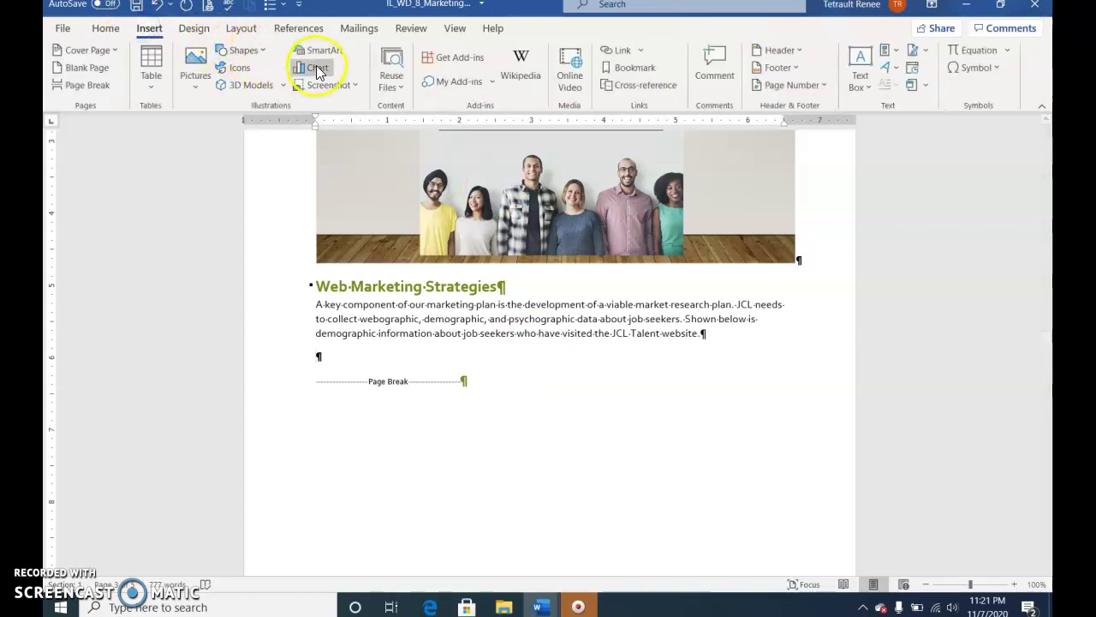
Insert a Job Seekers pie chart plotting five age groups, 14-24 through 55+
{"action": "left_click", "coordinate": [312, 68]}
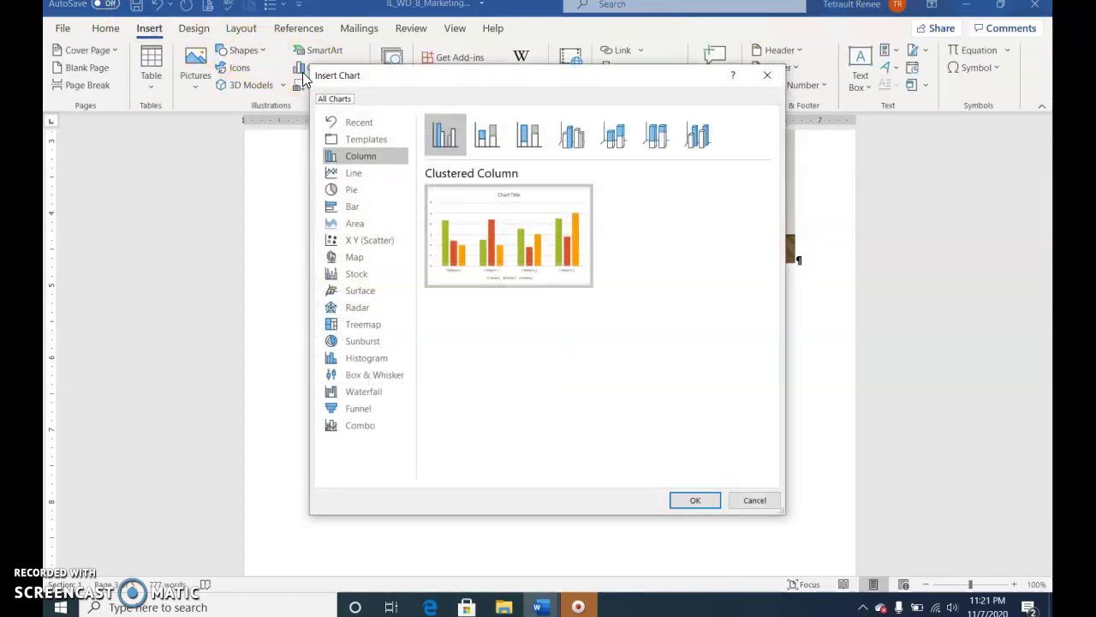
{"action": "left_click", "coordinate": [351, 192]}
{"action": "left_click", "coordinate": [693, 501]}
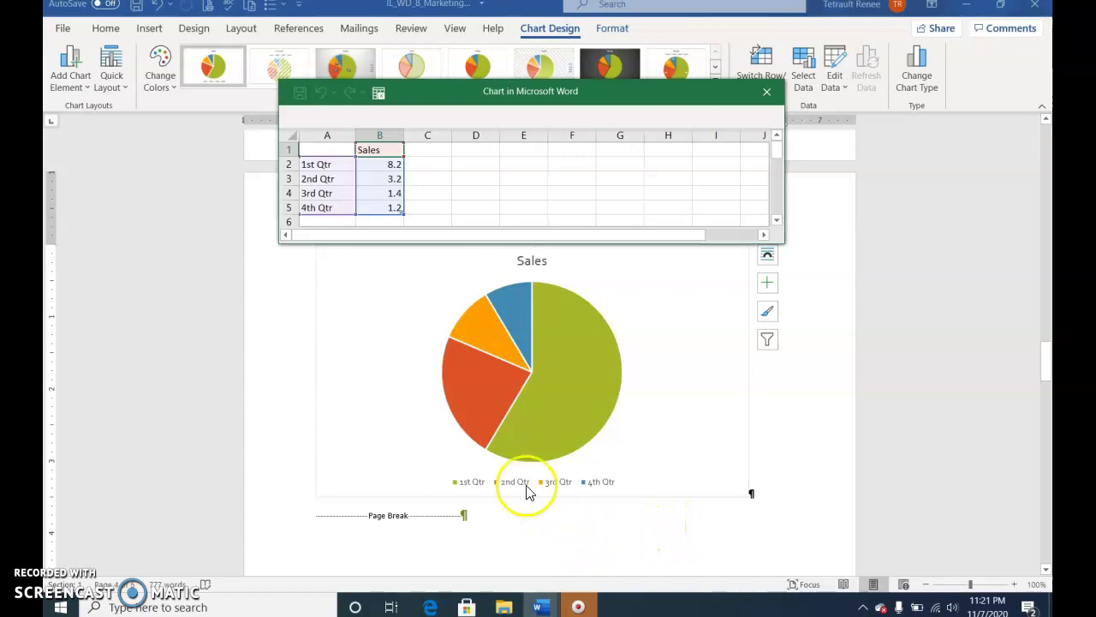
{"action": "left_click", "coordinate": [332, 152]}
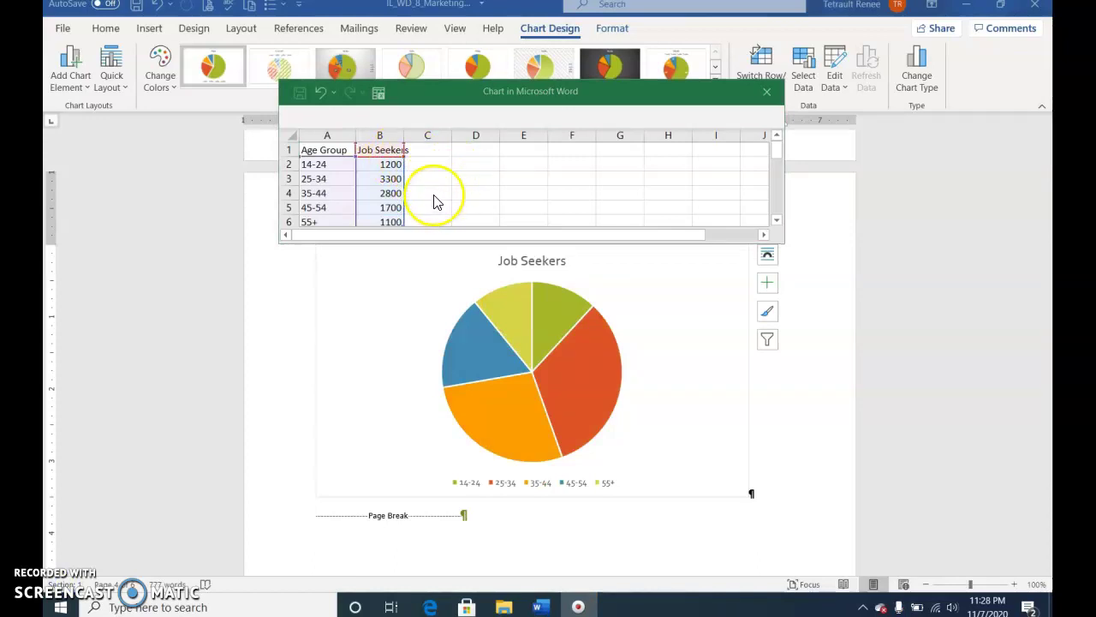
{"action": "left_click", "coordinate": [767, 95]}
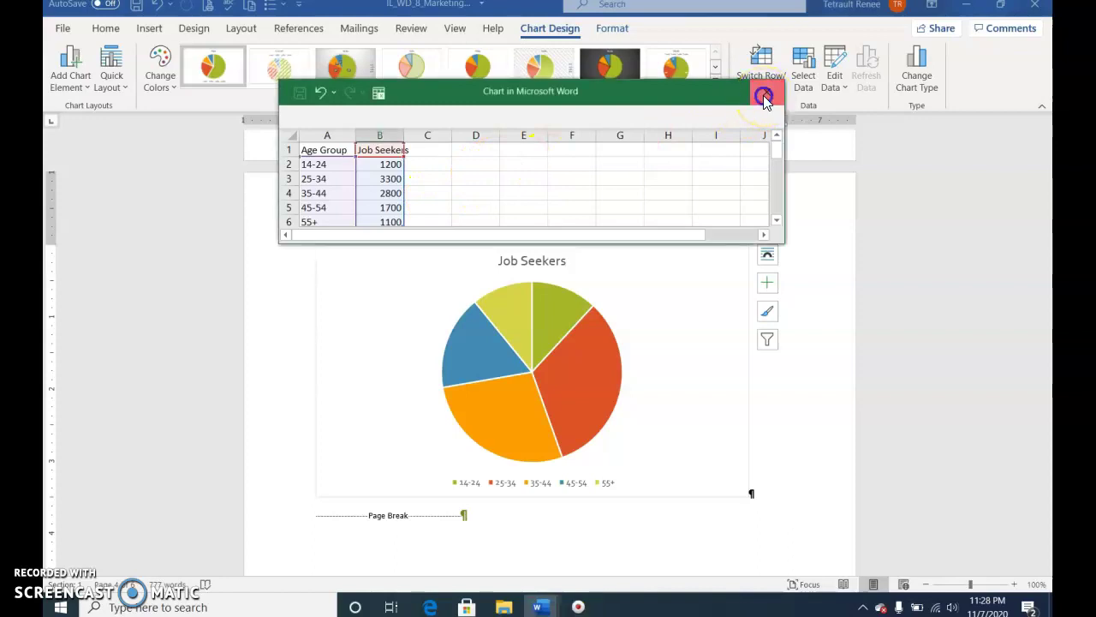
Append ' by Age Group' to the pie chart title so it reads 'Job Seekers by Age Group'
{"action": "left_click", "coordinate": [545, 264]}
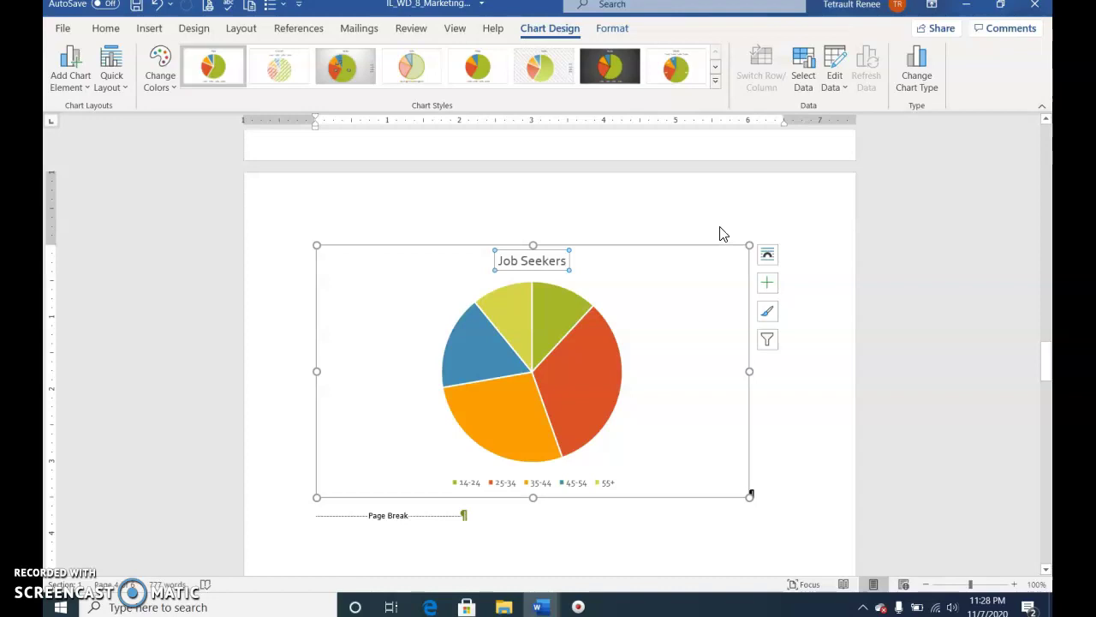
{"action": "left_click", "coordinate": [564, 261]}
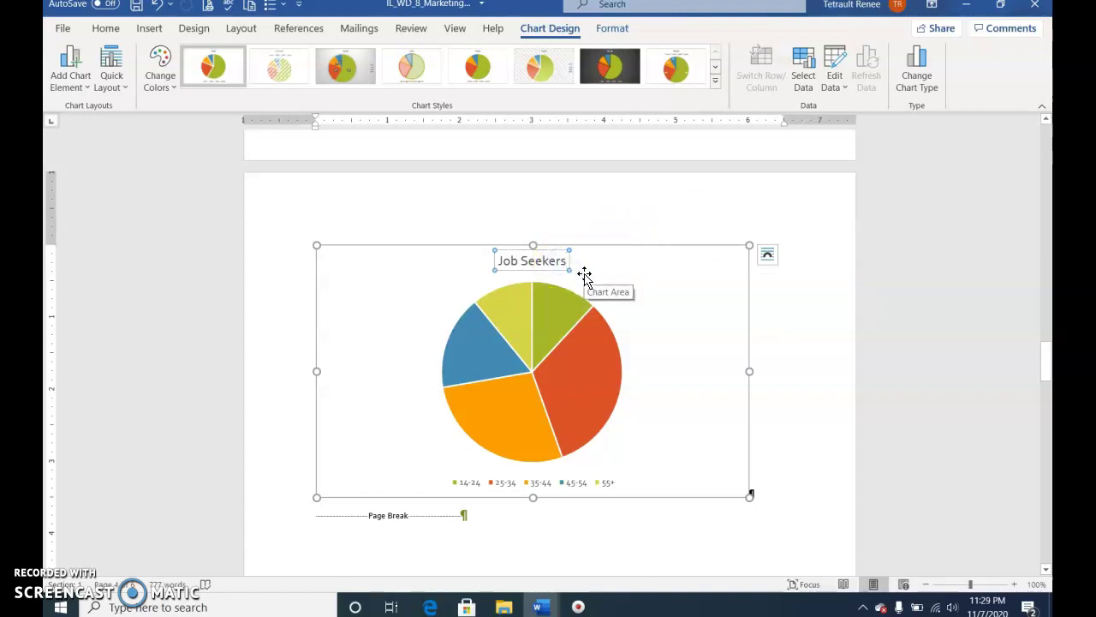
{"action": "type", "text": "by AGe"}
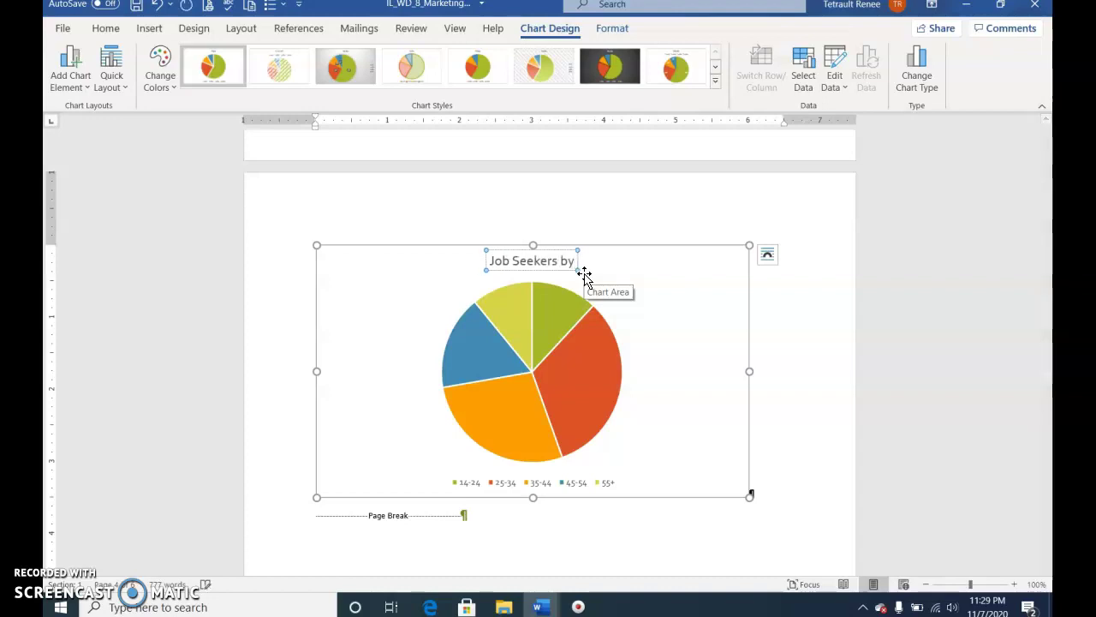
{"action": "key", "text": "BackSpace"}
{"action": "key", "text": "BackSpace"}
{"action": "type", "text": "ge Group"}
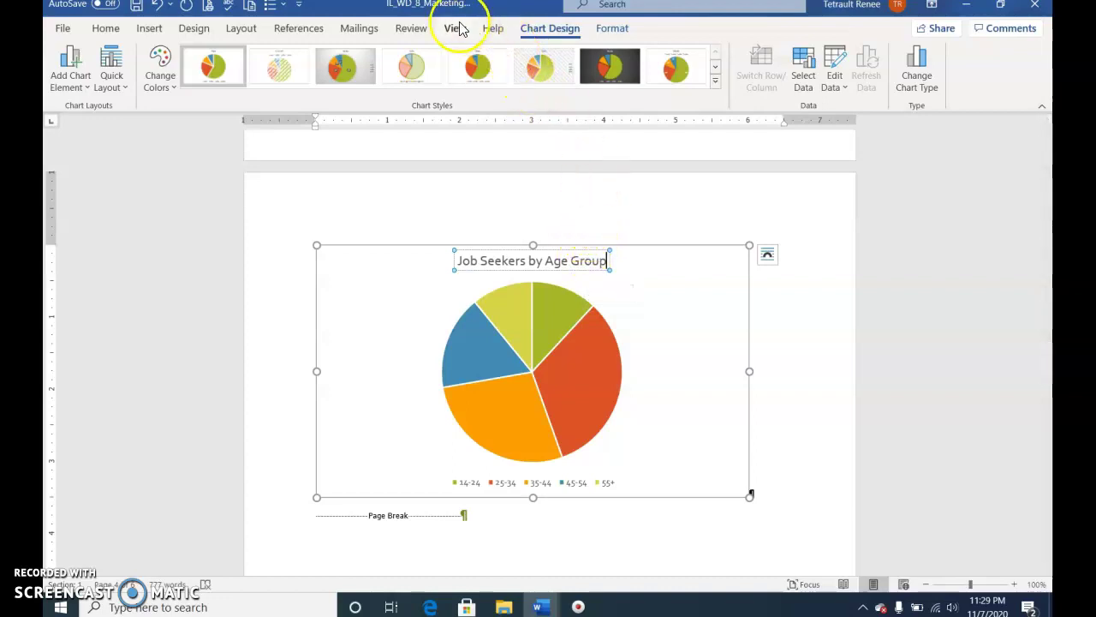
{"action": "left_click", "coordinate": [568, 30]}
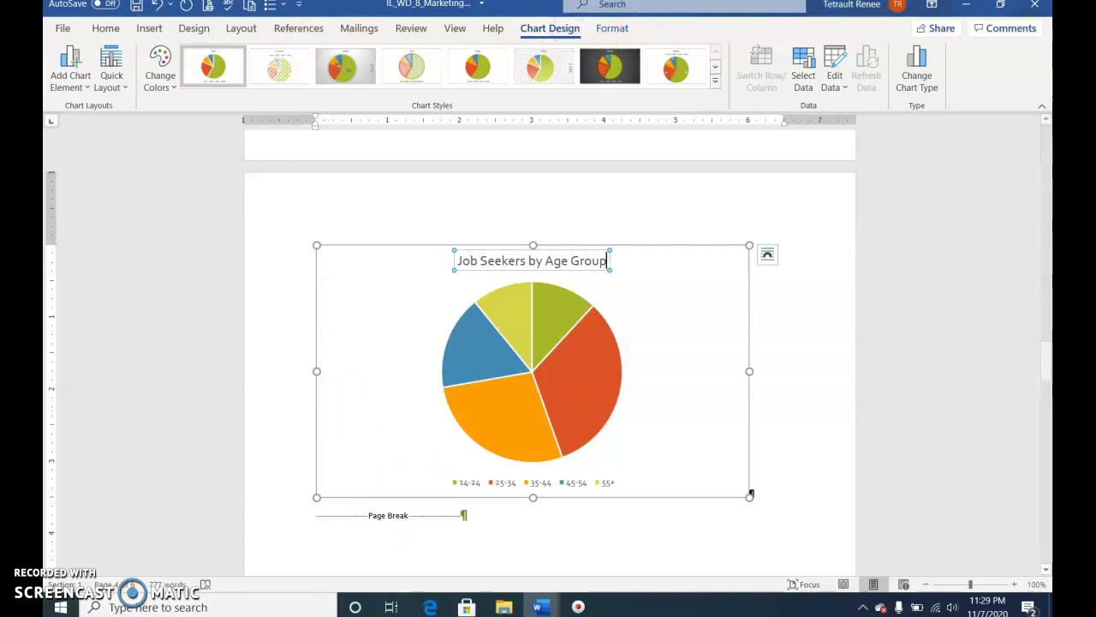
Add value data labels at the outside end of each pie slice
{"action": "left_click", "coordinate": [73, 73]}
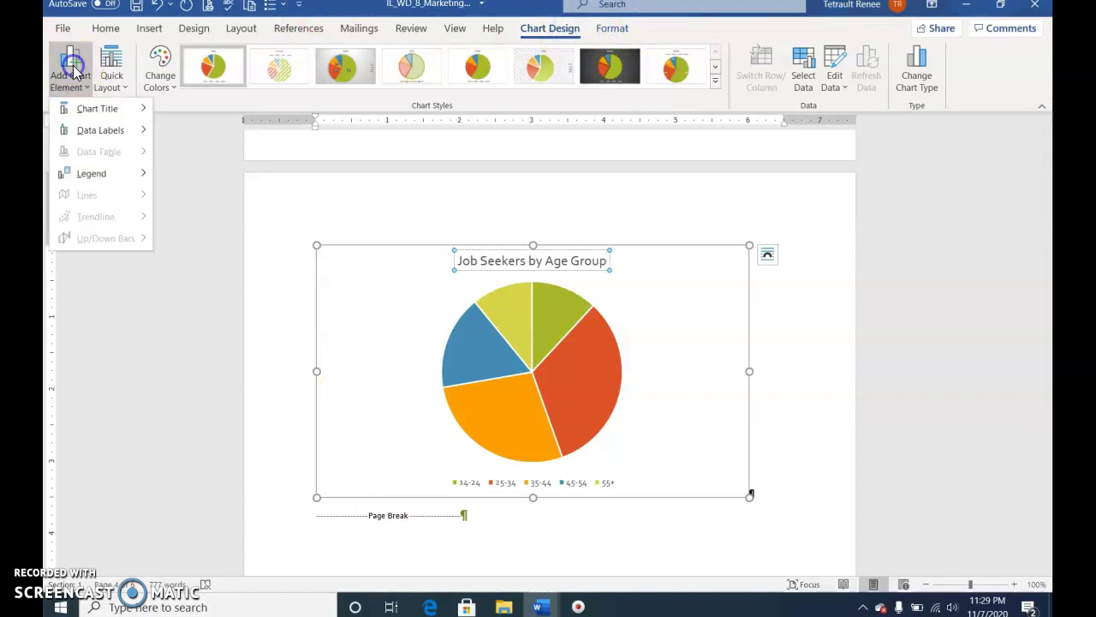
{"action": "left_click", "coordinate": [75, 173]}
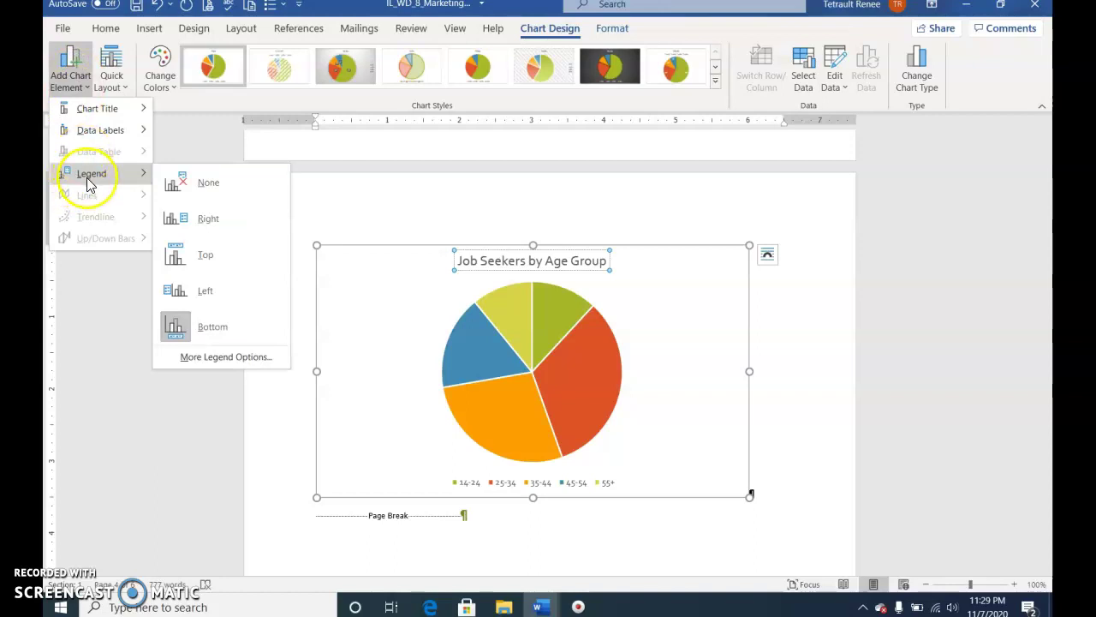
{"action": "mouse_move", "coordinate": [92, 139]}
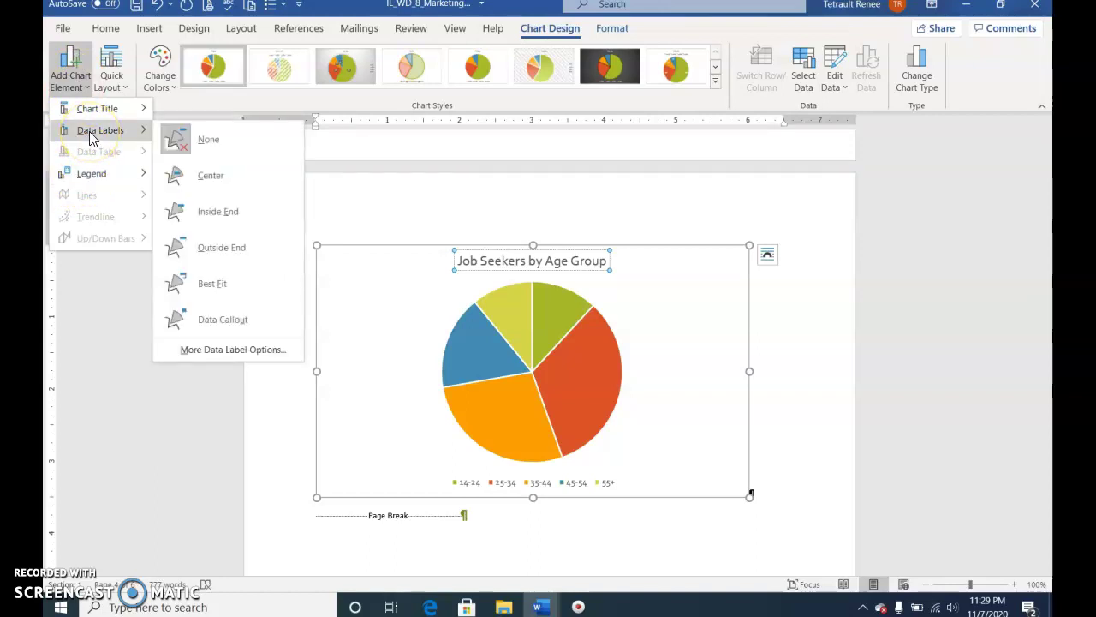
{"action": "left_click", "coordinate": [224, 250]}
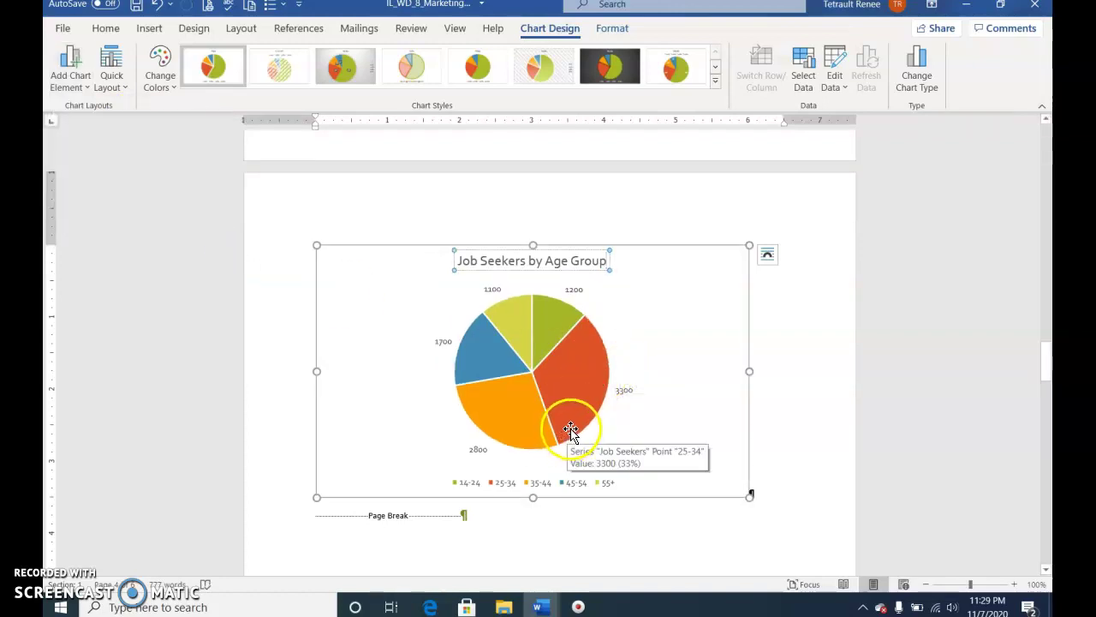
Replace the chart legend with one positioned on the right side
{"action": "left_click", "coordinate": [551, 487]}
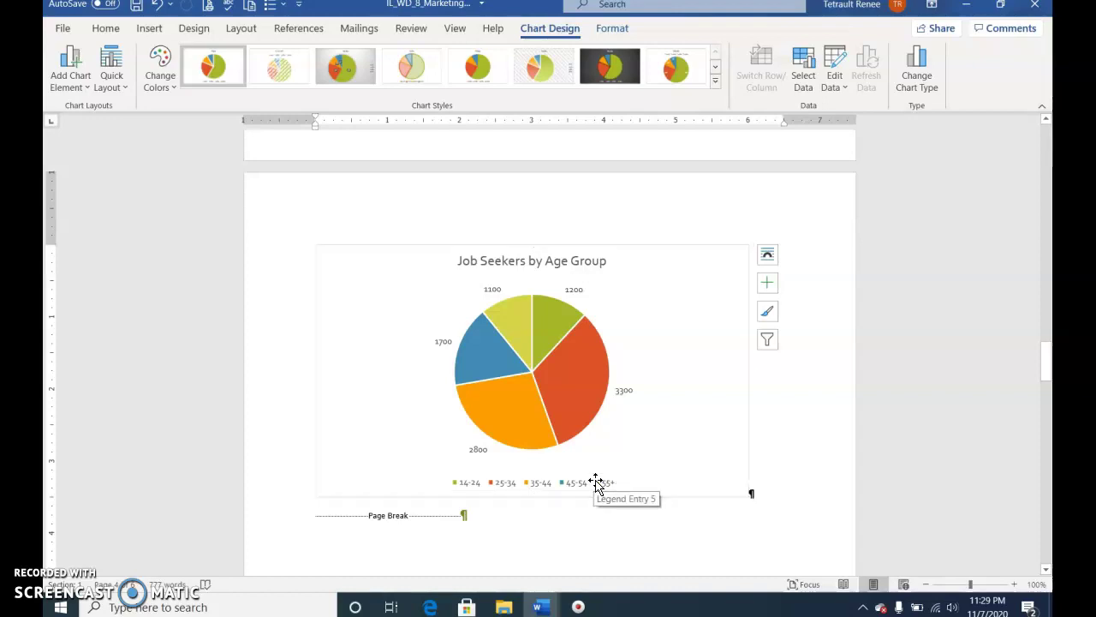
{"action": "key", "text": "Delete"}
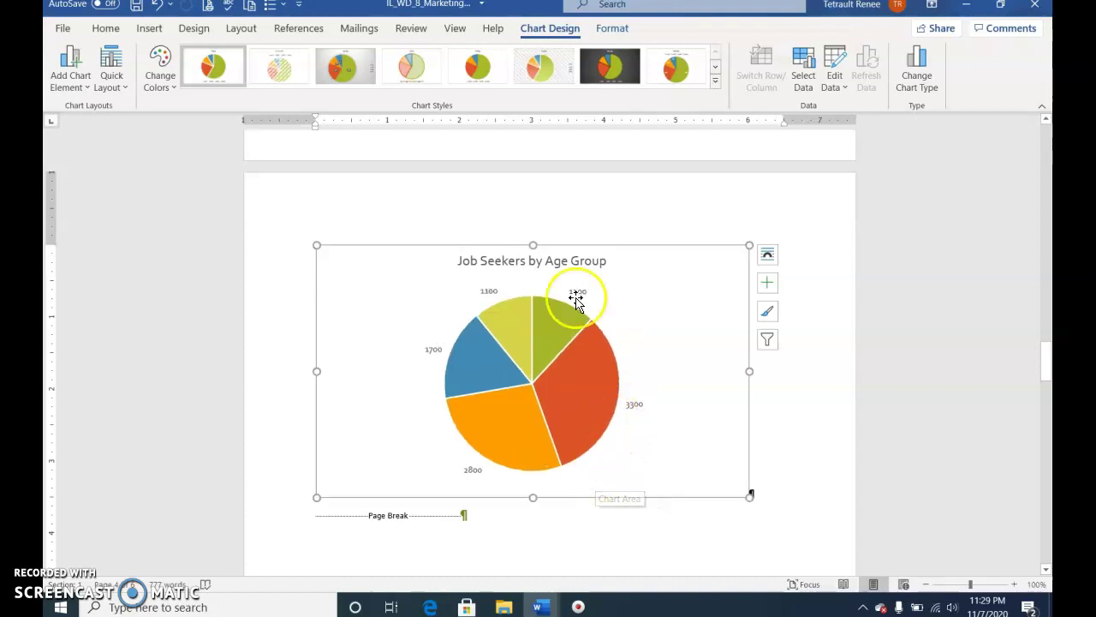
{"action": "left_click", "coordinate": [71, 86]}
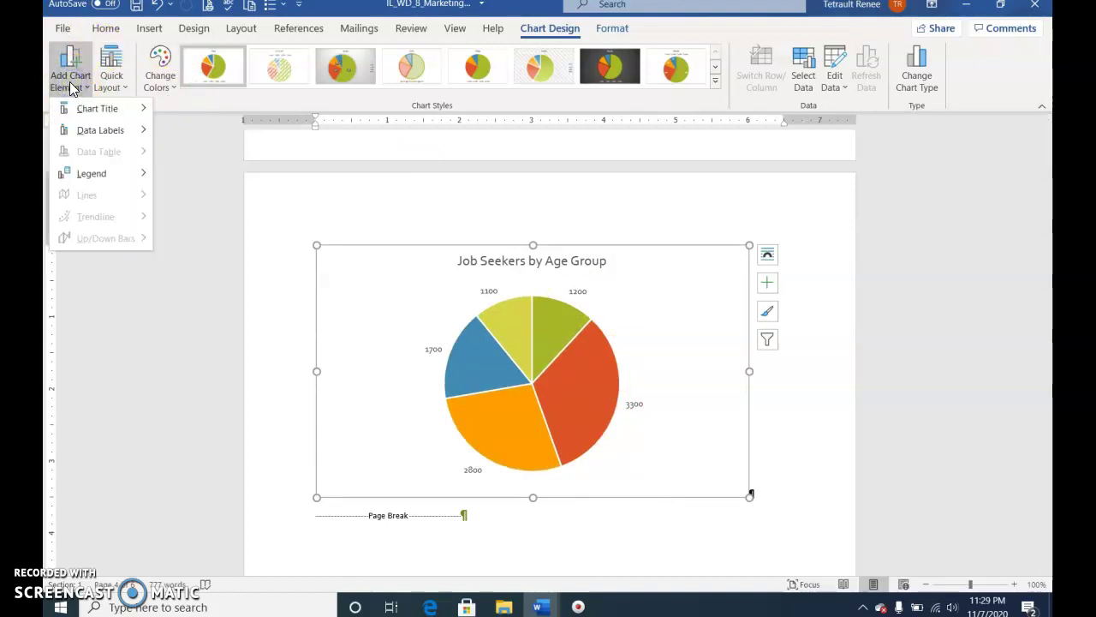
{"action": "mouse_move", "coordinate": [90, 174]}
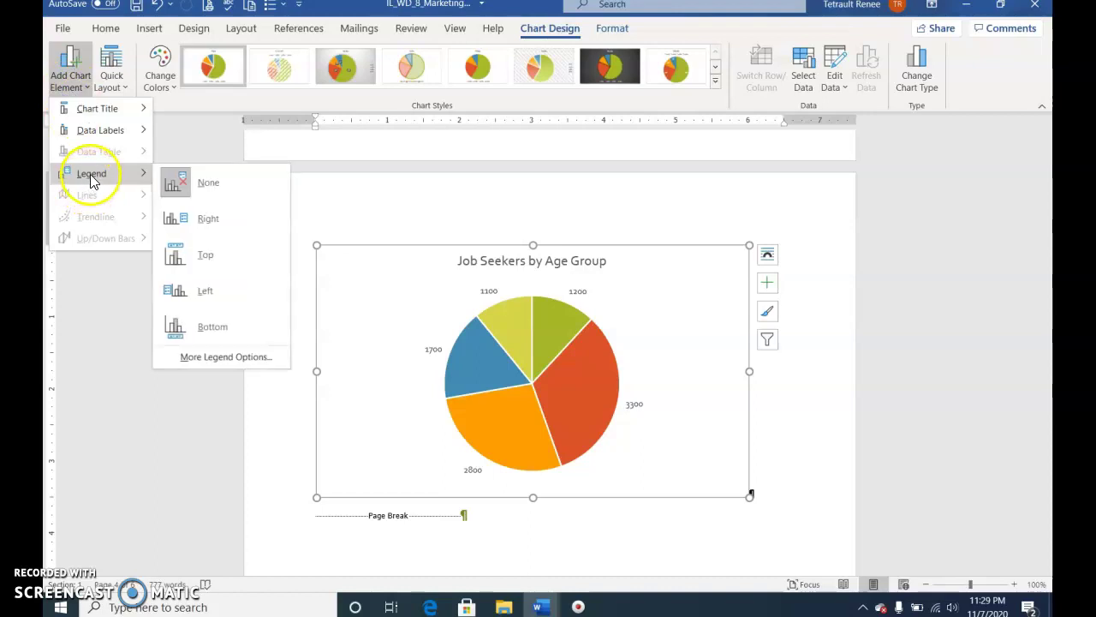
{"action": "left_click", "coordinate": [208, 219]}
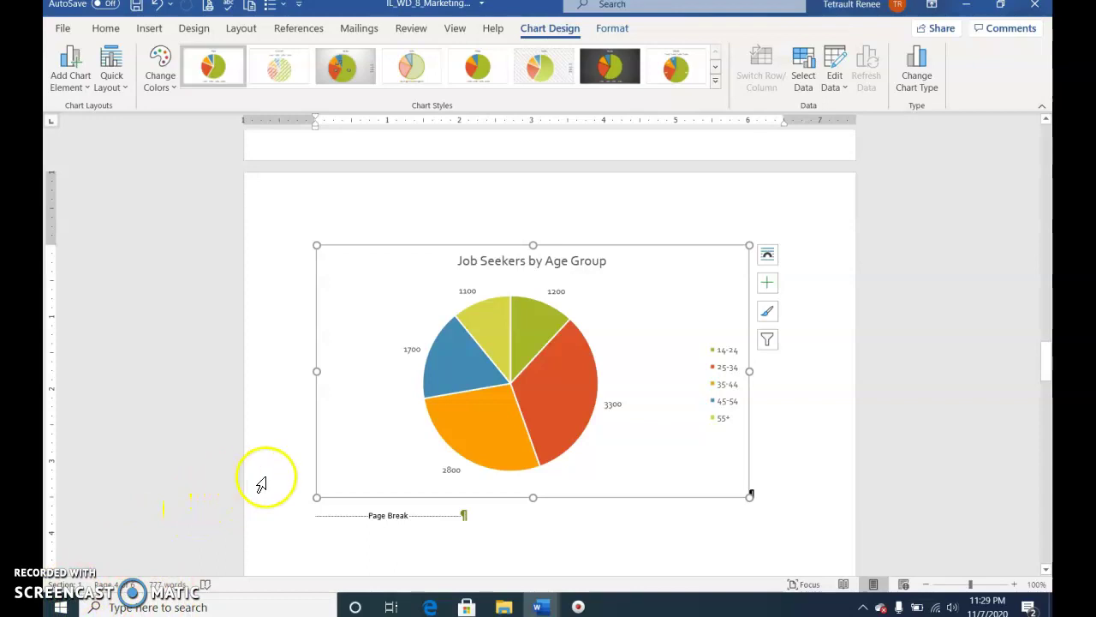
{"action": "scroll", "coordinate": [609, 504], "scroll_direction": "down", "scroll_amount": 5}
{"action": "scroll", "coordinate": [609, 506], "scroll_direction": "down", "scroll_amount": 15}
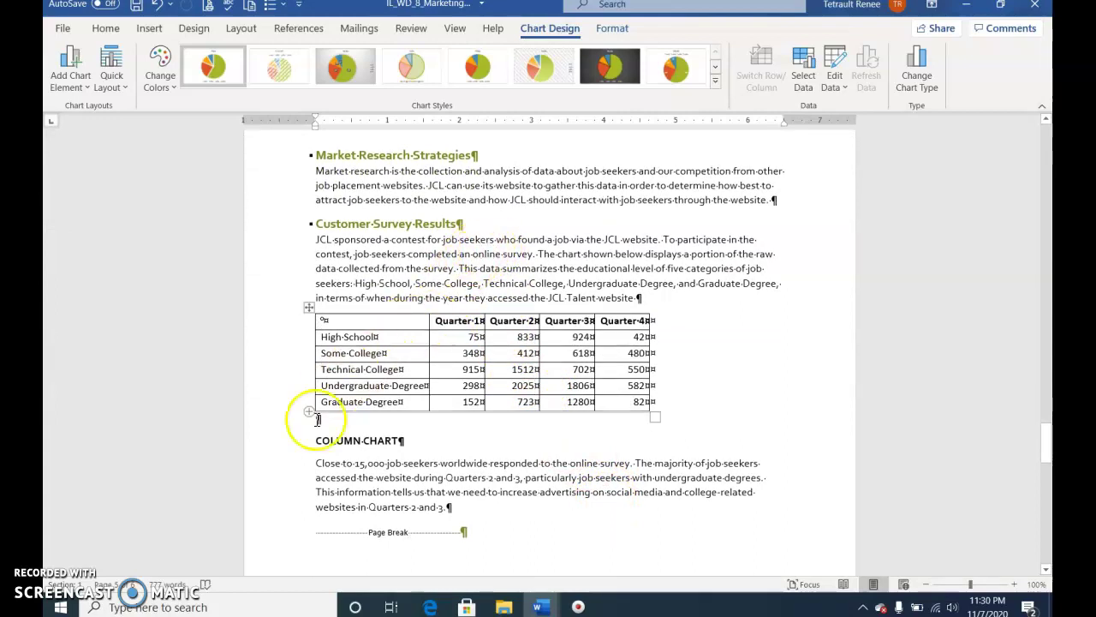
{"action": "left_click", "coordinate": [328, 443]}
{"action": "left_click_drag", "start_coordinate": [329, 443], "coordinate": [410, 447]}
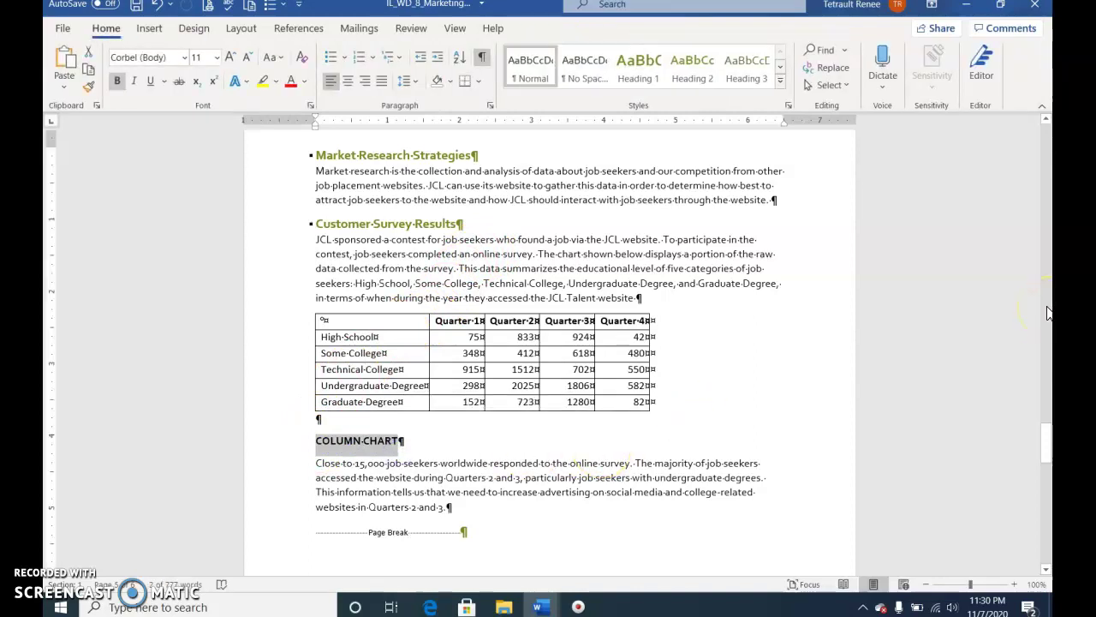
{"action": "key", "text": "Delete"}
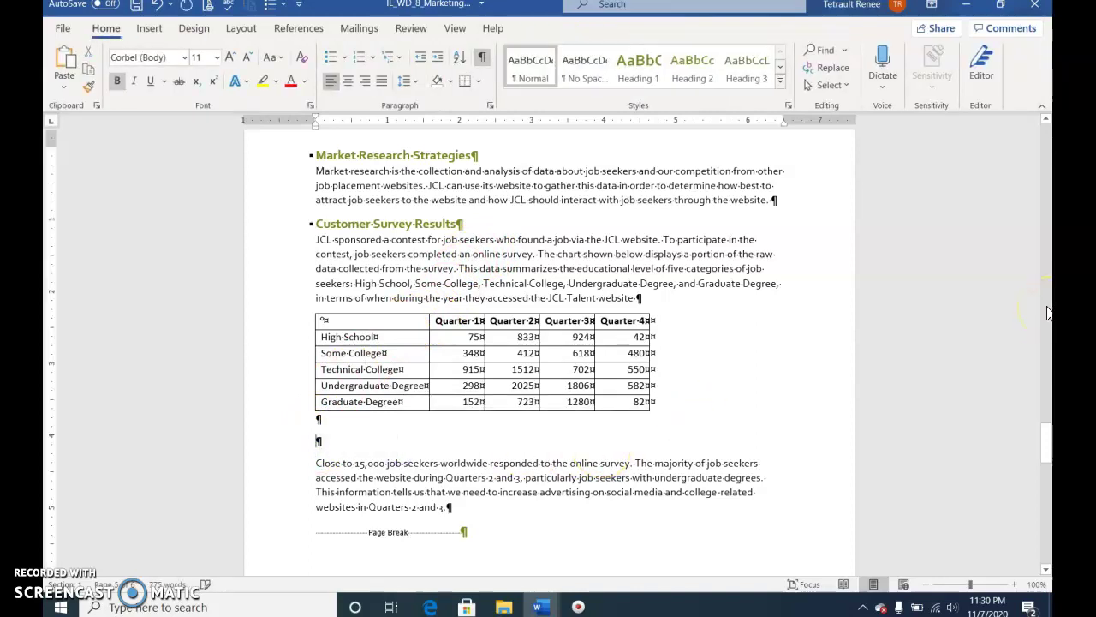
Insert a default Clustered Column chart with three sample data series below the survey table
{"action": "left_click", "coordinate": [149, 30]}
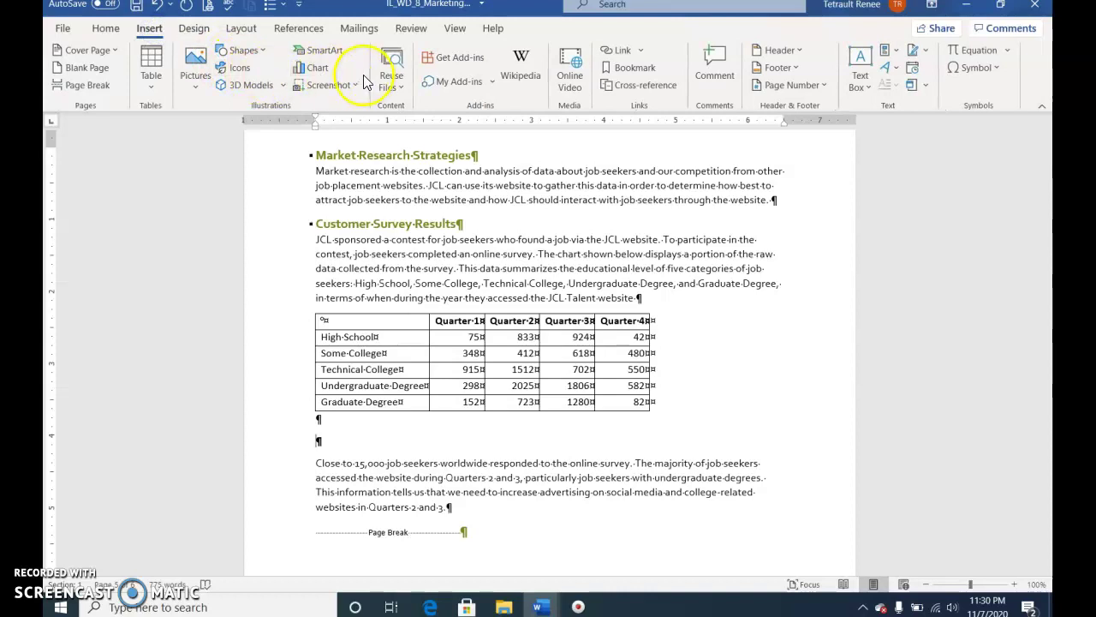
{"action": "left_click", "coordinate": [315, 71]}
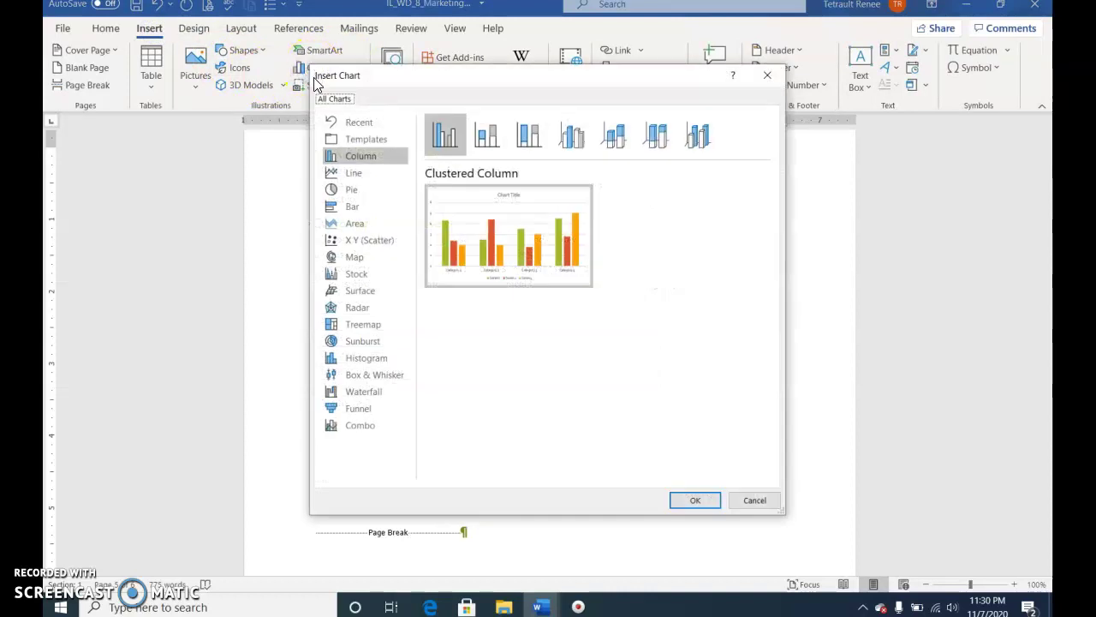
{"action": "left_click", "coordinate": [349, 124]}
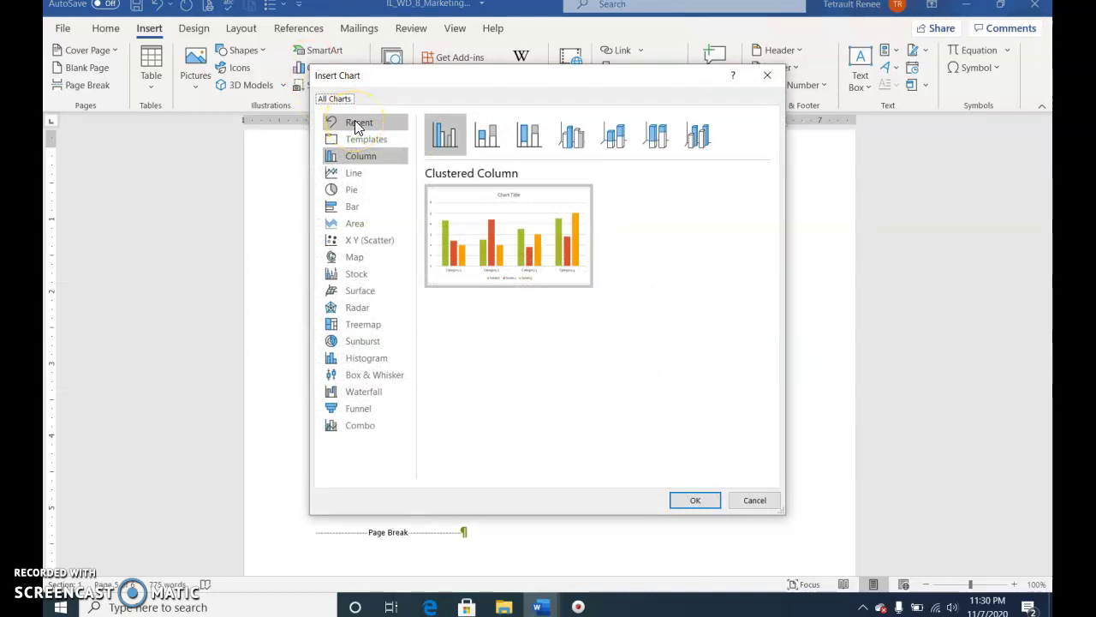
{"action": "left_click", "coordinate": [702, 503]}
{"action": "left_click", "coordinate": [704, 505]}
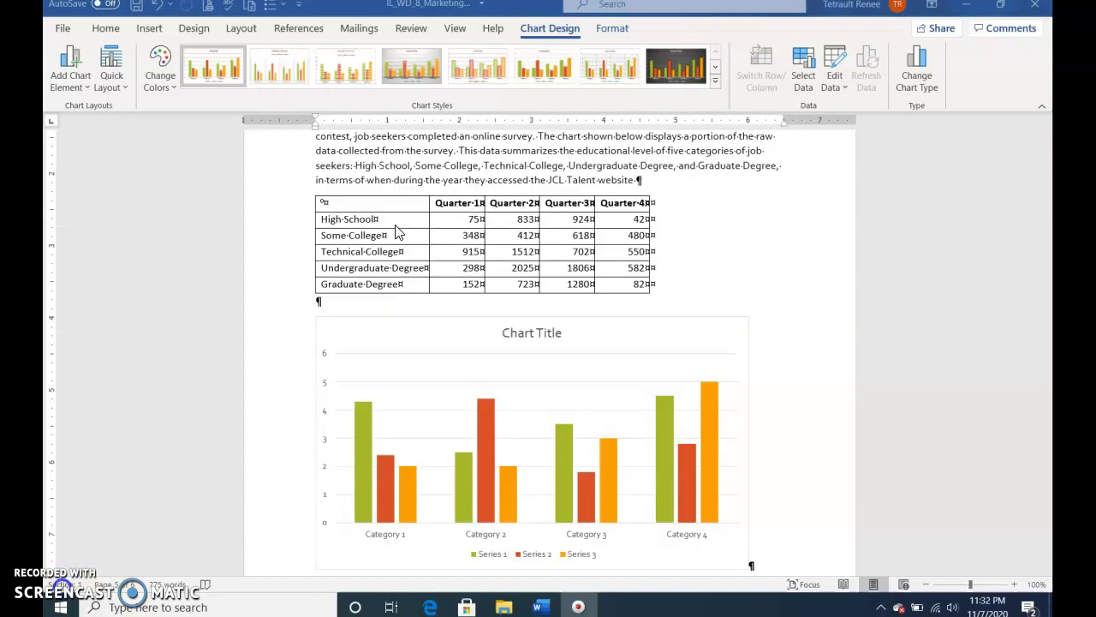
Select the whole quarterly survey table and cut it to the clipboard
{"action": "left_click", "coordinate": [396, 225]}
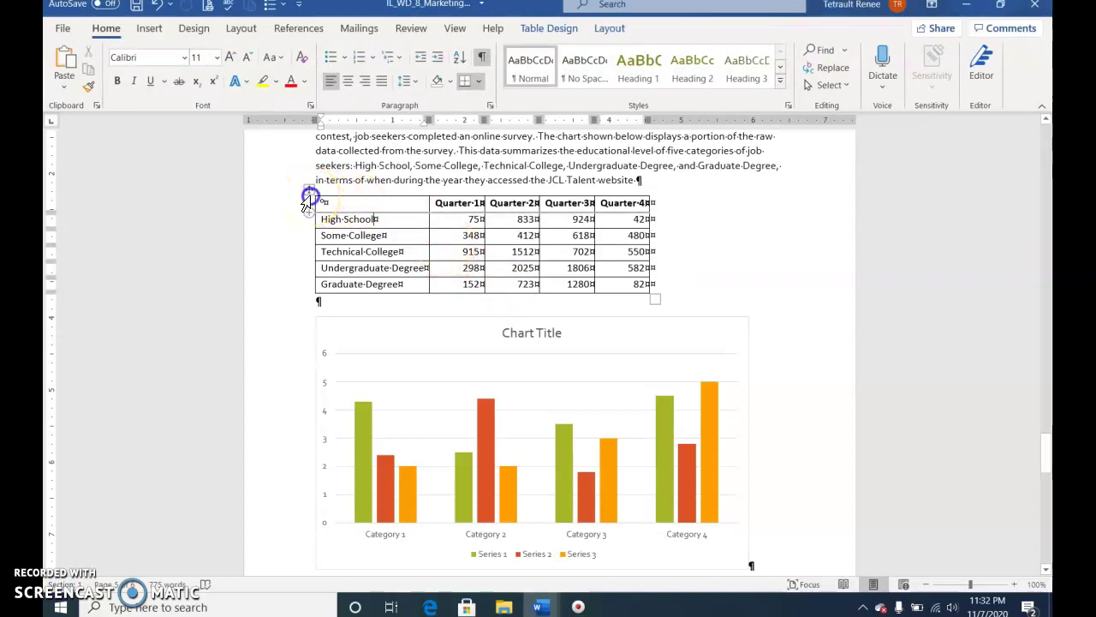
{"action": "left_click", "coordinate": [308, 197]}
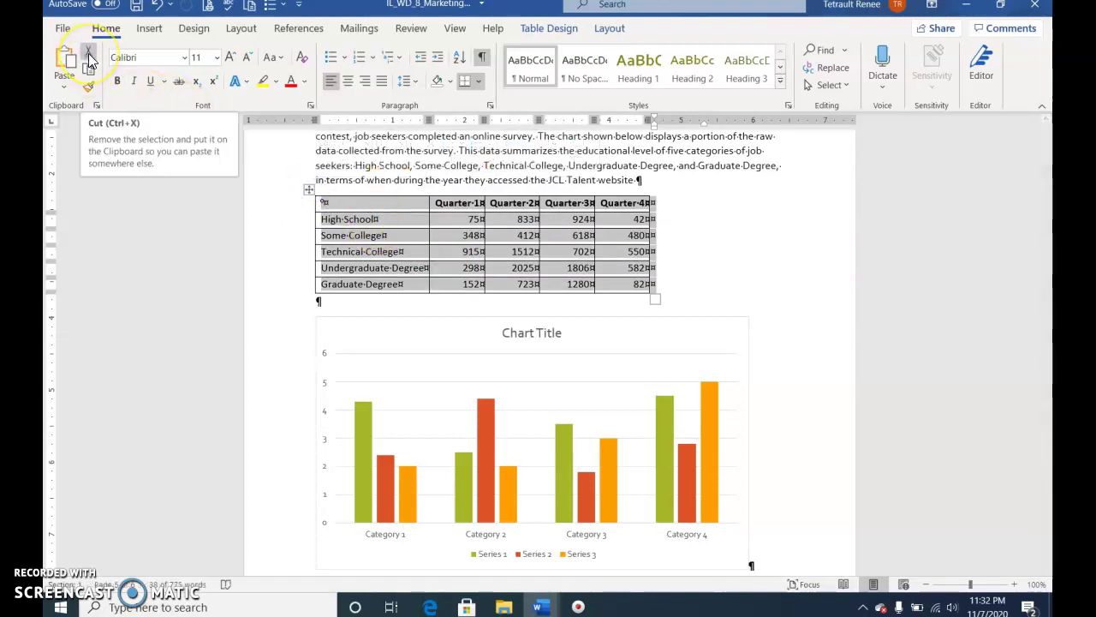
{"action": "left_click", "coordinate": [89, 59]}
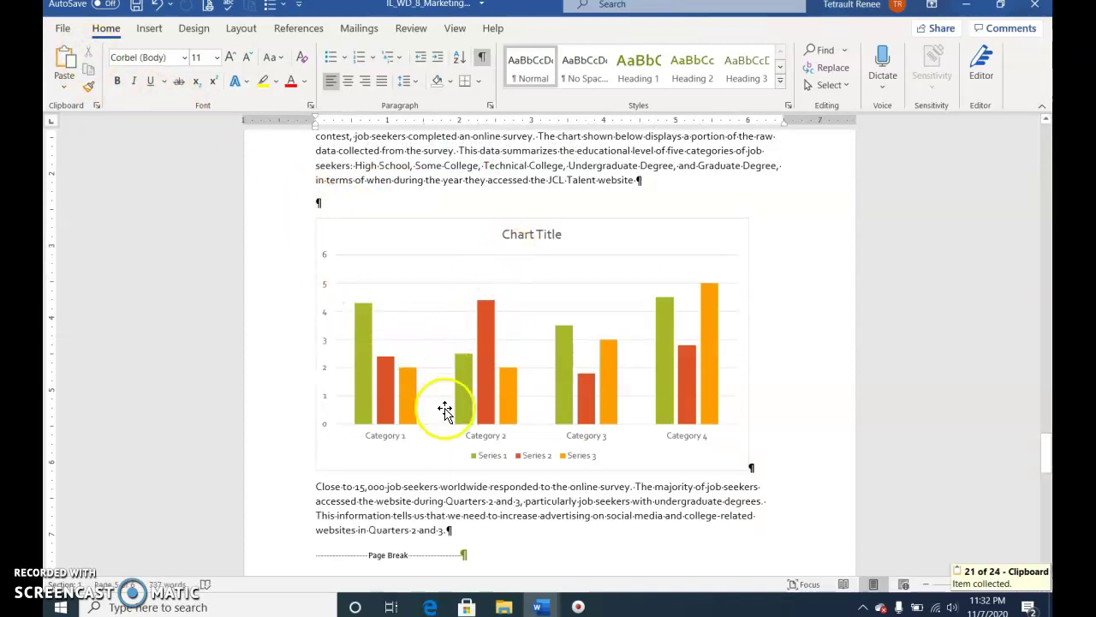
{"action": "mouse_move", "coordinate": [512, 380]}
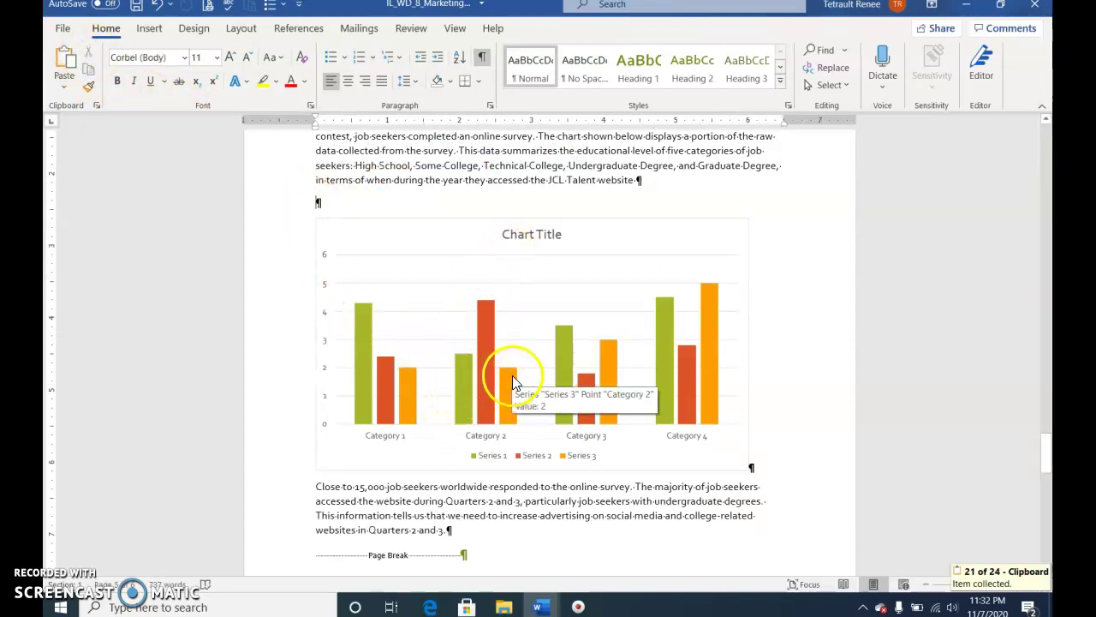
{"action": "left_click", "coordinate": [641, 236]}
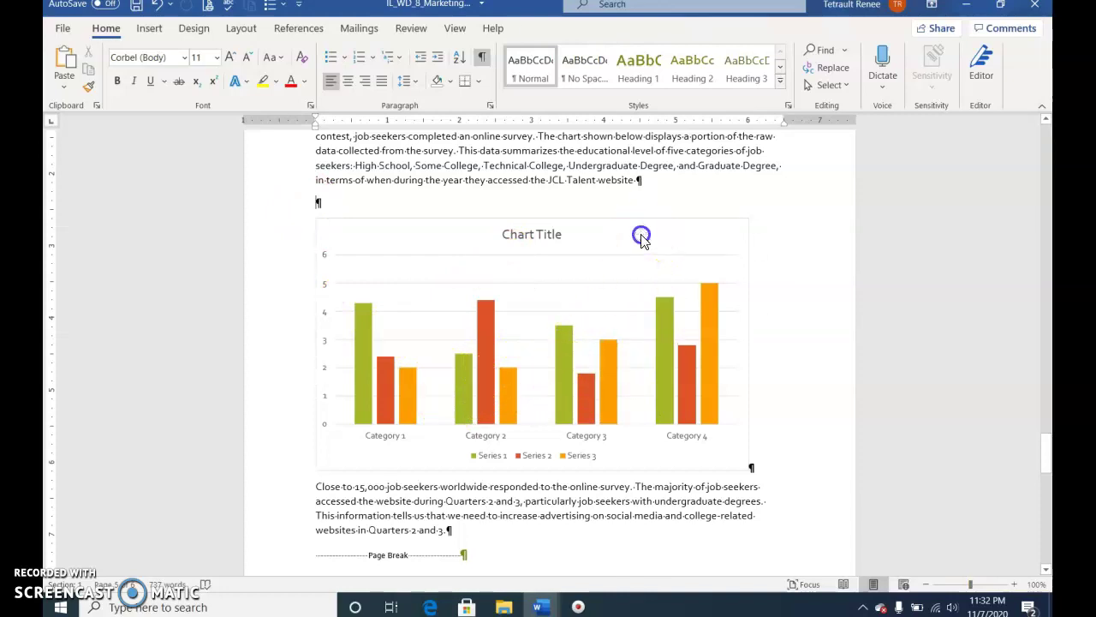
Open the column chart's data for editing in a full Excel window
{"action": "left_click", "coordinate": [642, 236]}
{"action": "left_click", "coordinate": [565, 231]}
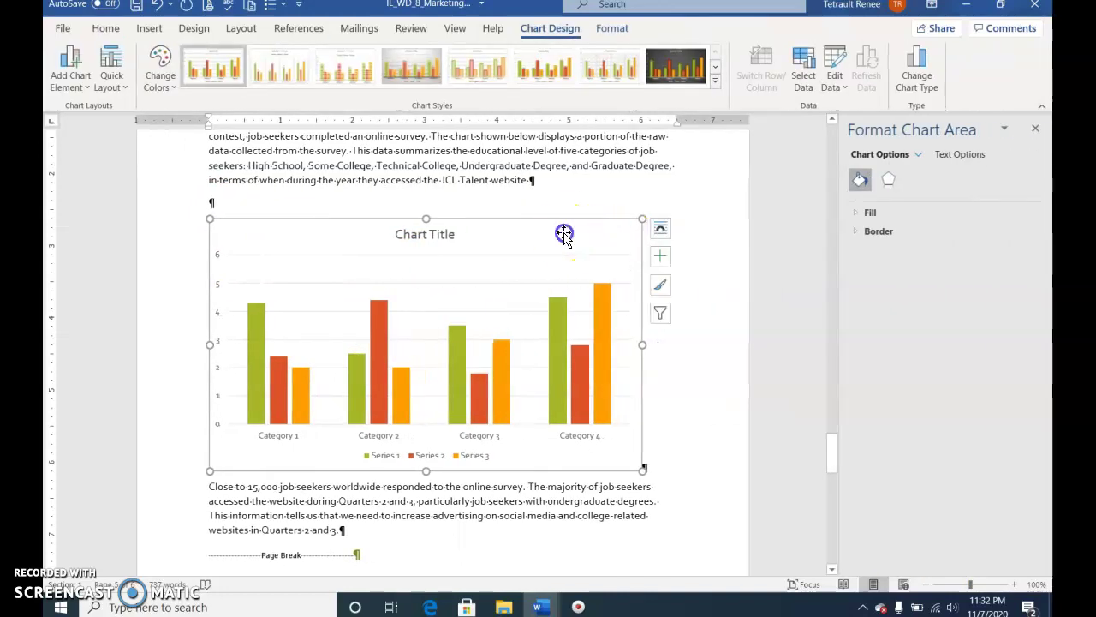
{"action": "left_click", "coordinate": [555, 233]}
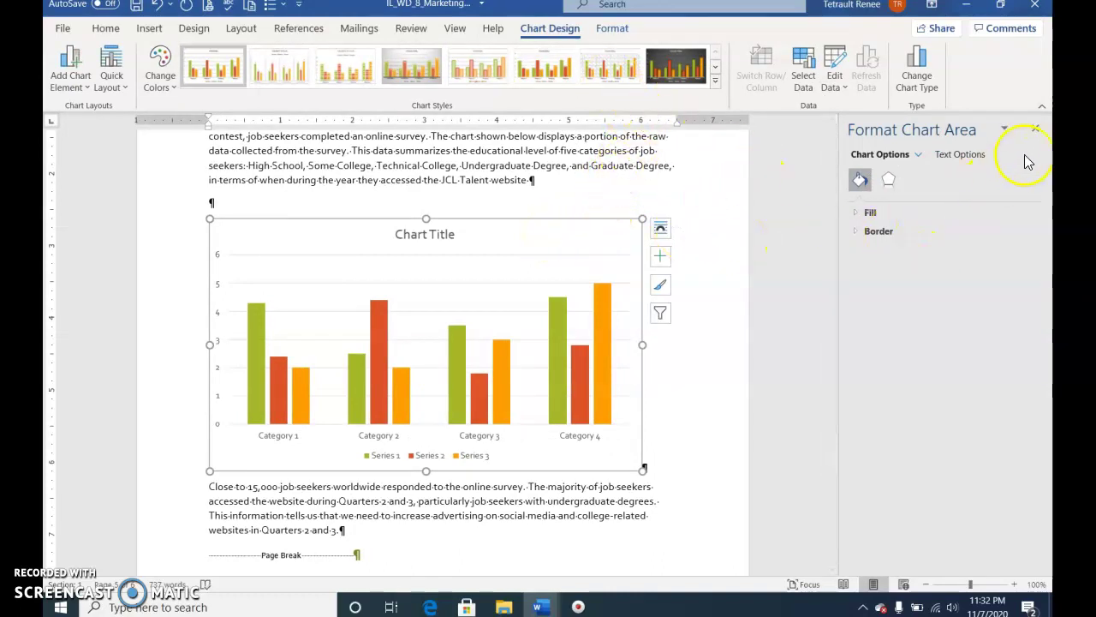
{"action": "scroll", "coordinate": [510, 266], "scroll_direction": "up", "scroll_amount": 1}
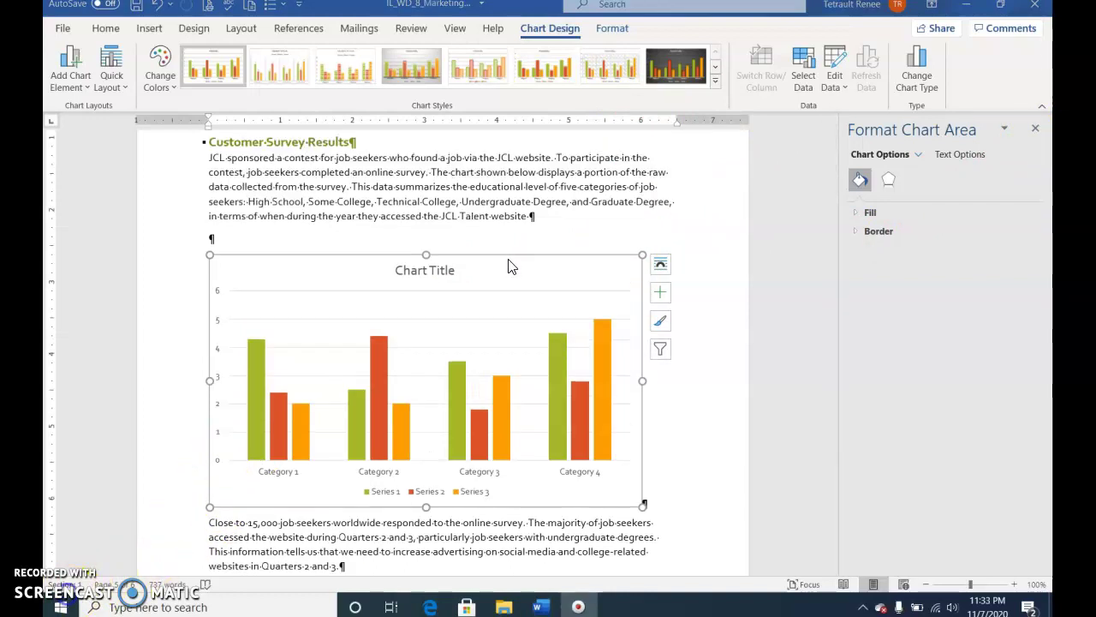
{"action": "left_click", "coordinate": [511, 261]}
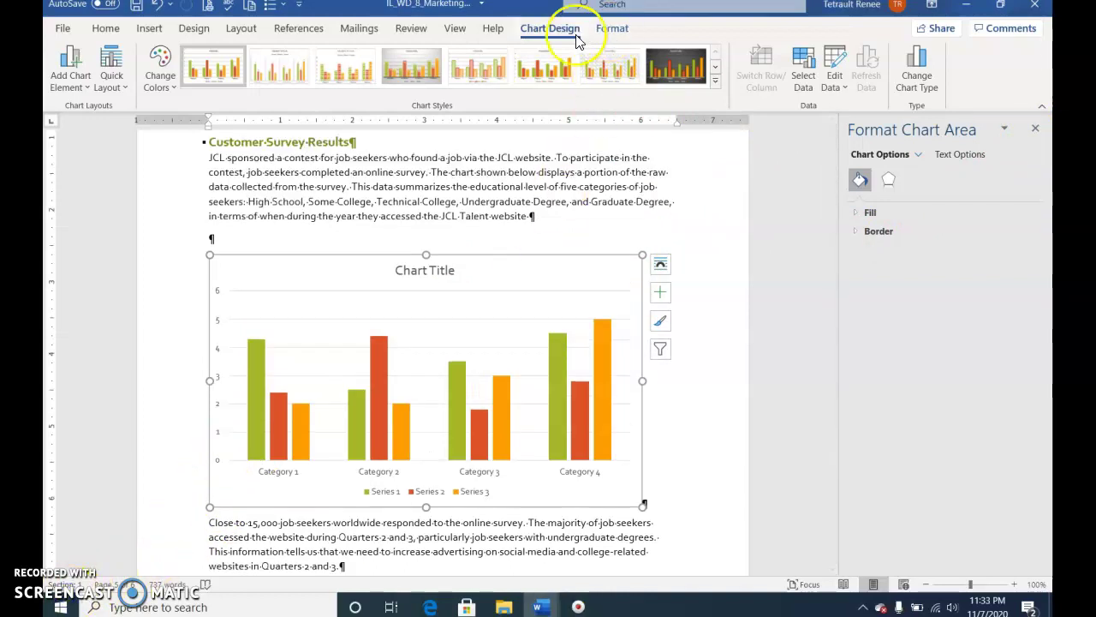
{"action": "left_click", "coordinate": [550, 29]}
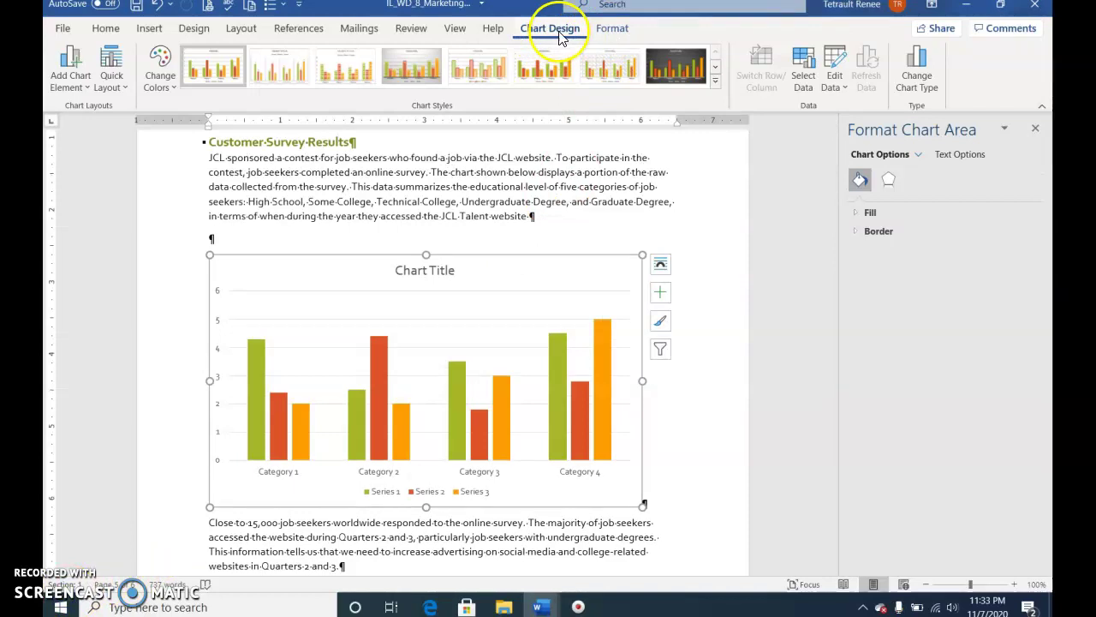
{"action": "left_click", "coordinate": [835, 88]}
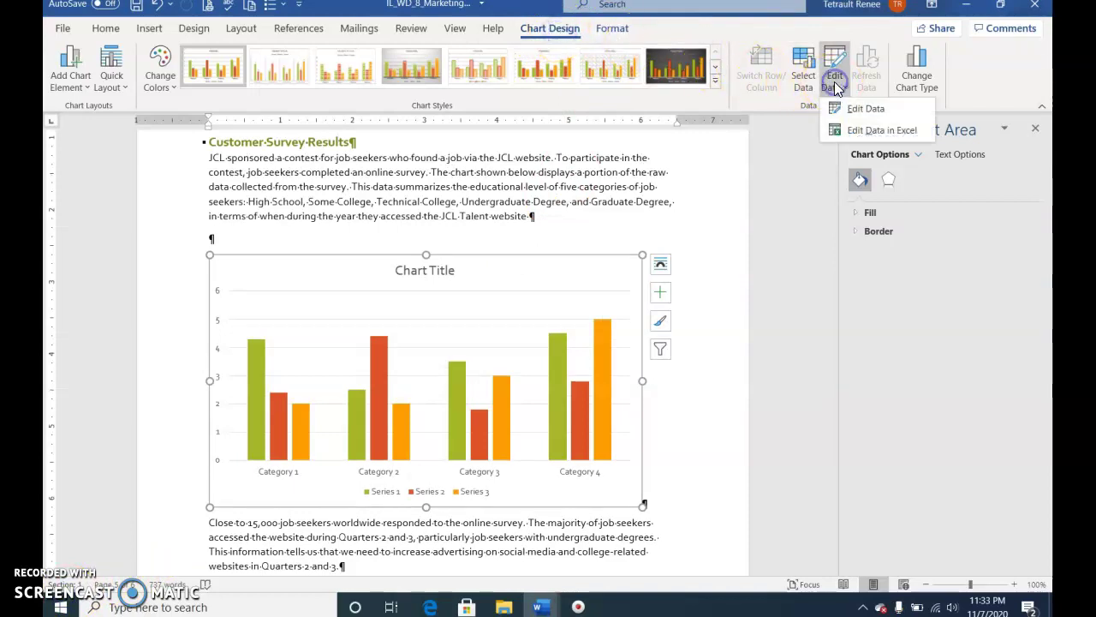
{"action": "left_click", "coordinate": [870, 131]}
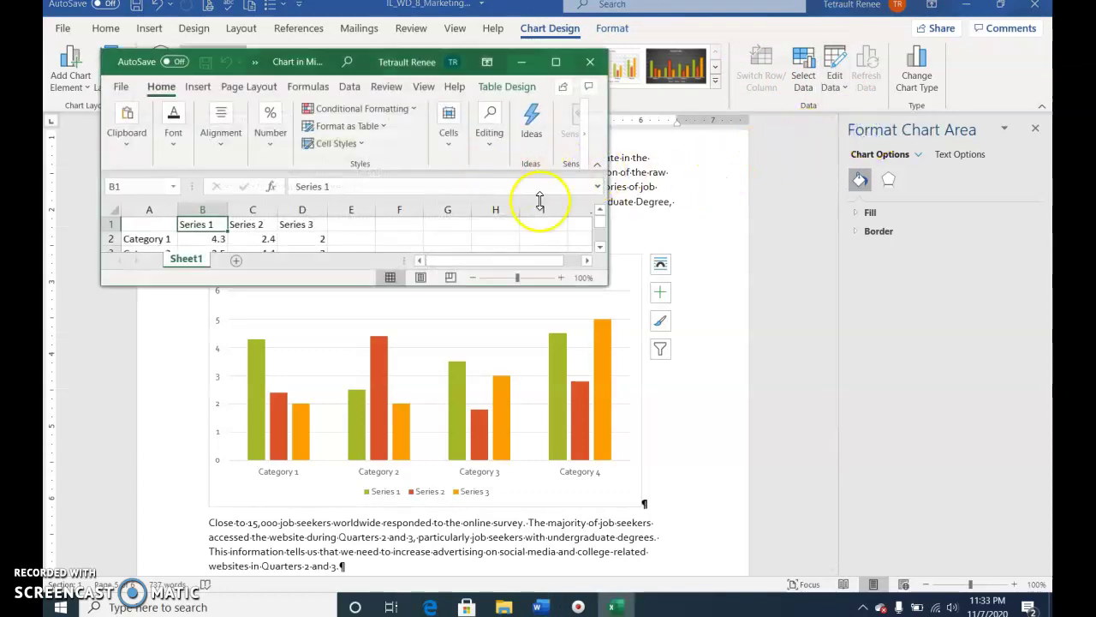
Paste the survey table into cell A1 and autofit column A to the education levels
{"action": "left_click_drag", "start_coordinate": [607, 285], "coordinate": [790, 395]}
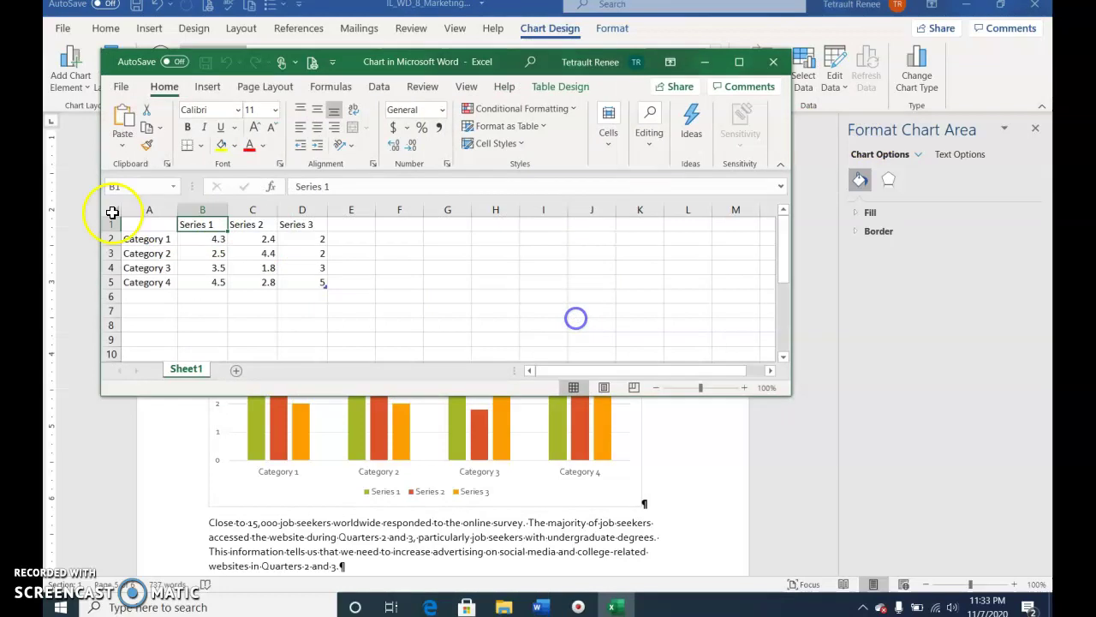
{"action": "left_click", "coordinate": [151, 224]}
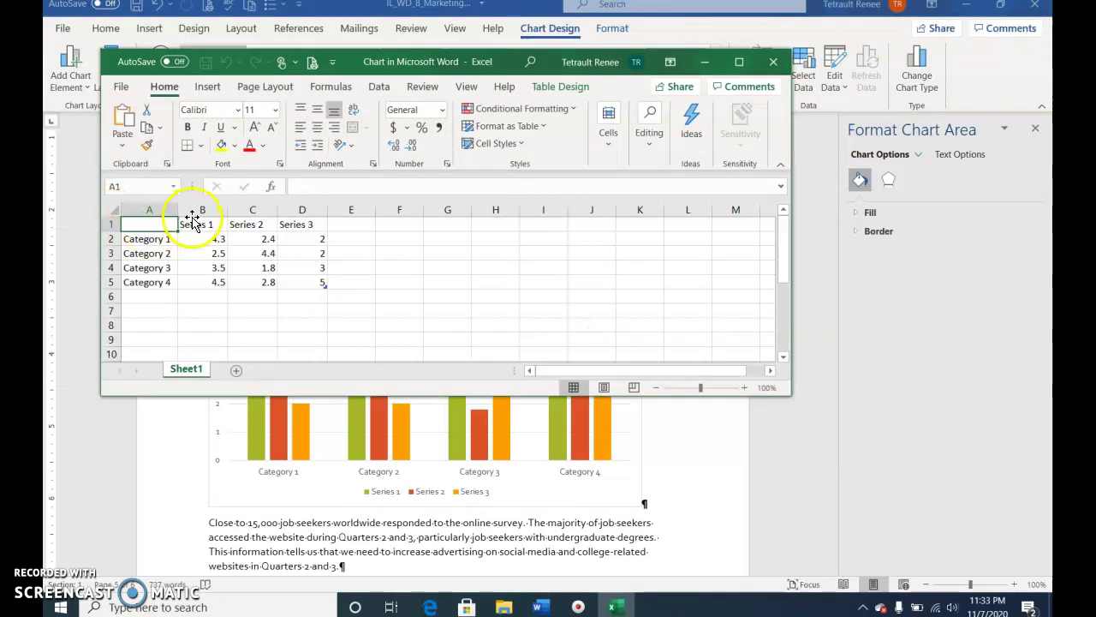
{"action": "key", "text": "ctrl+v"}
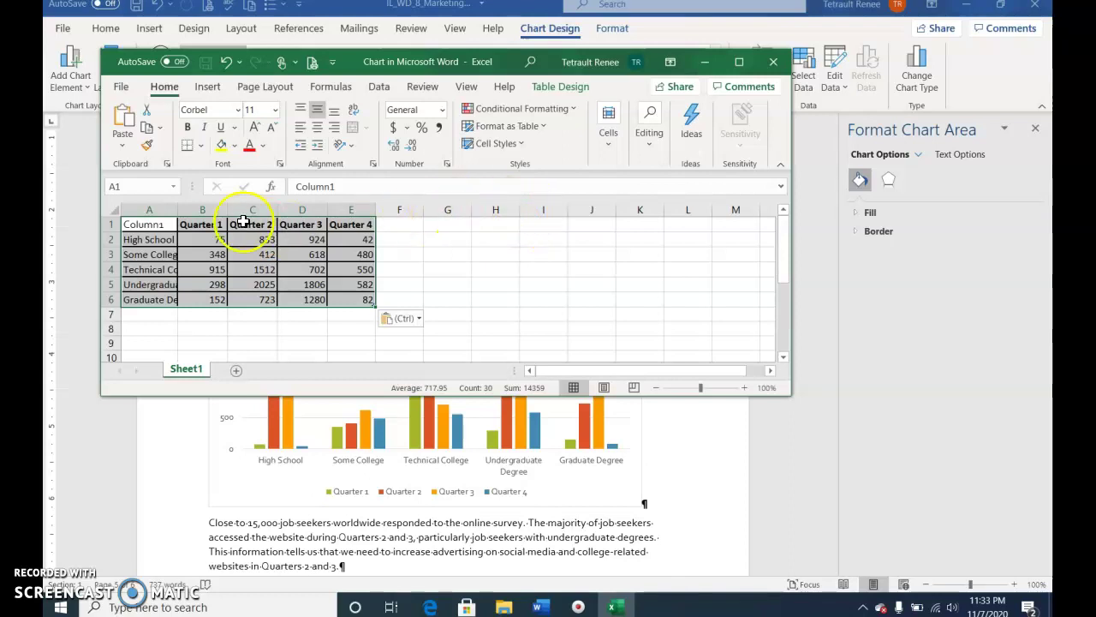
{"action": "double_click", "coordinate": [178, 209]}
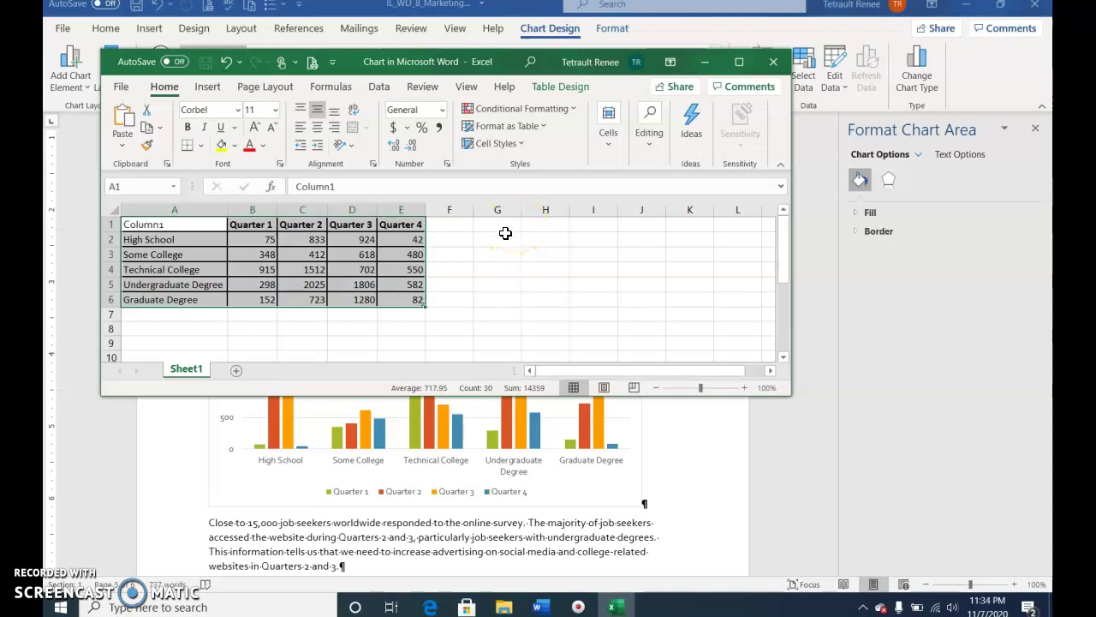
Close the data window and retitle the column chart 'Educational Levels of Job Seekers'
{"action": "left_click", "coordinate": [773, 62]}
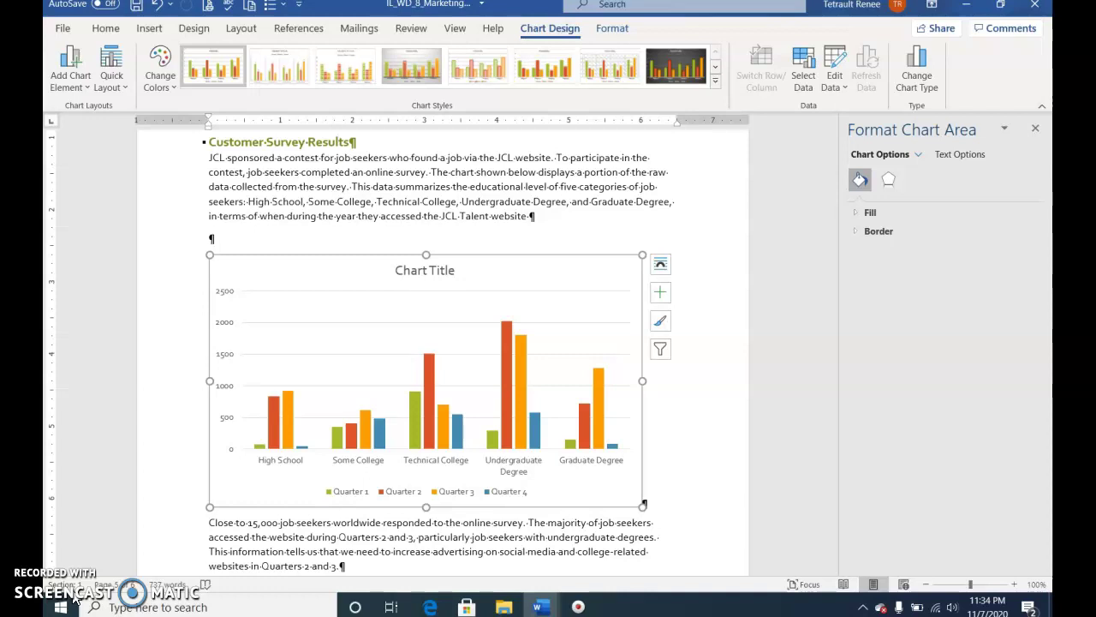
{"action": "left_click", "coordinate": [418, 274]}
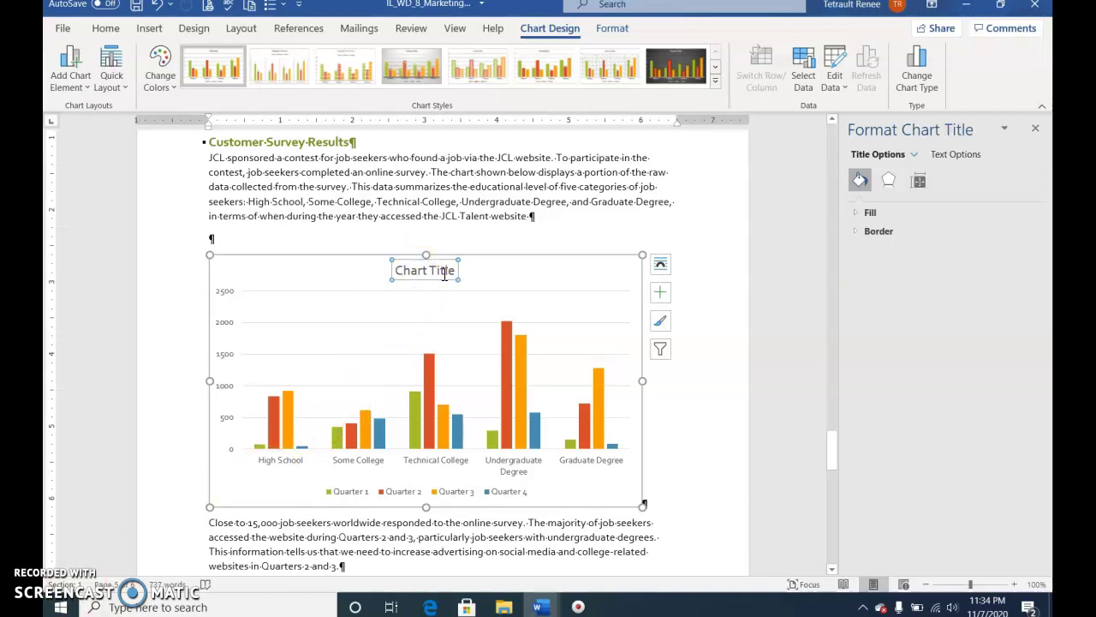
{"action": "type", "text": "Edu"}
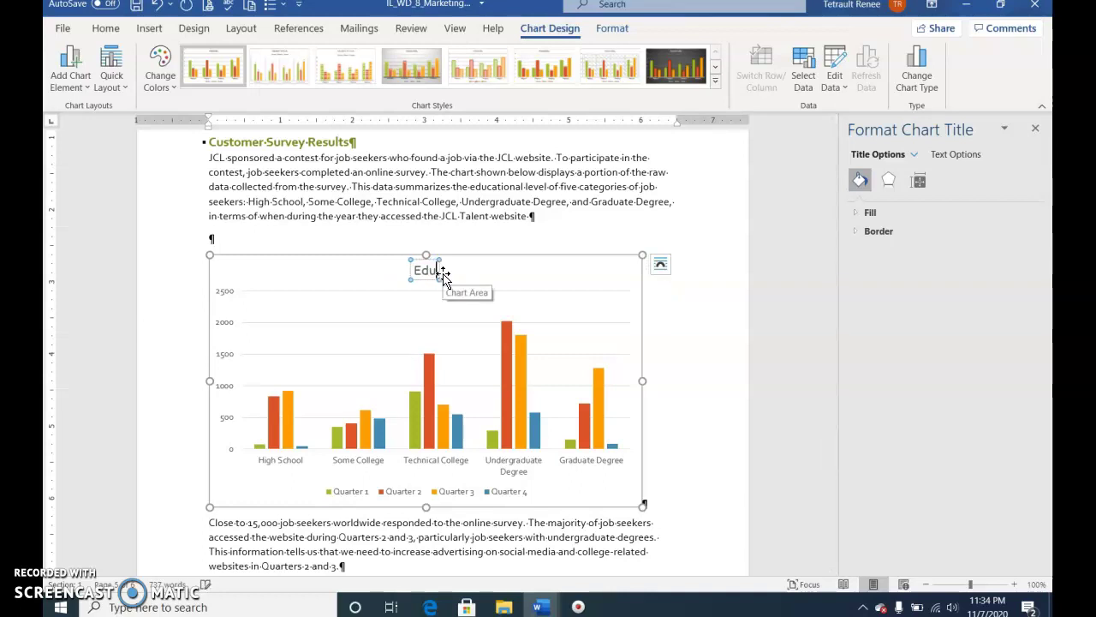
{"action": "type", "text": "cational"}
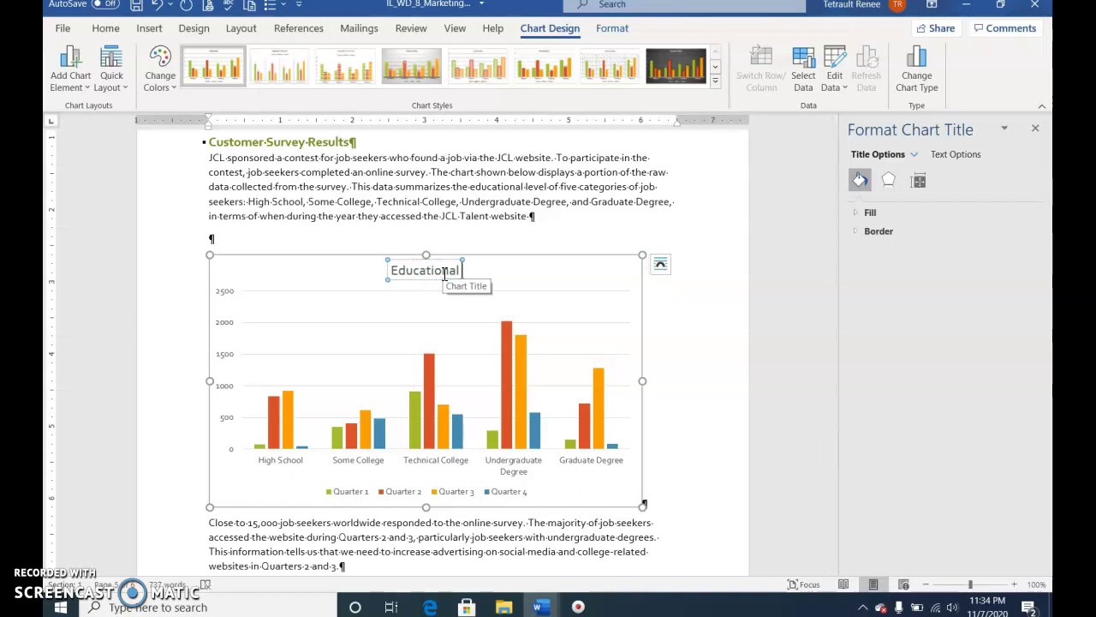
{"action": "type", "text": " Levels of Job"}
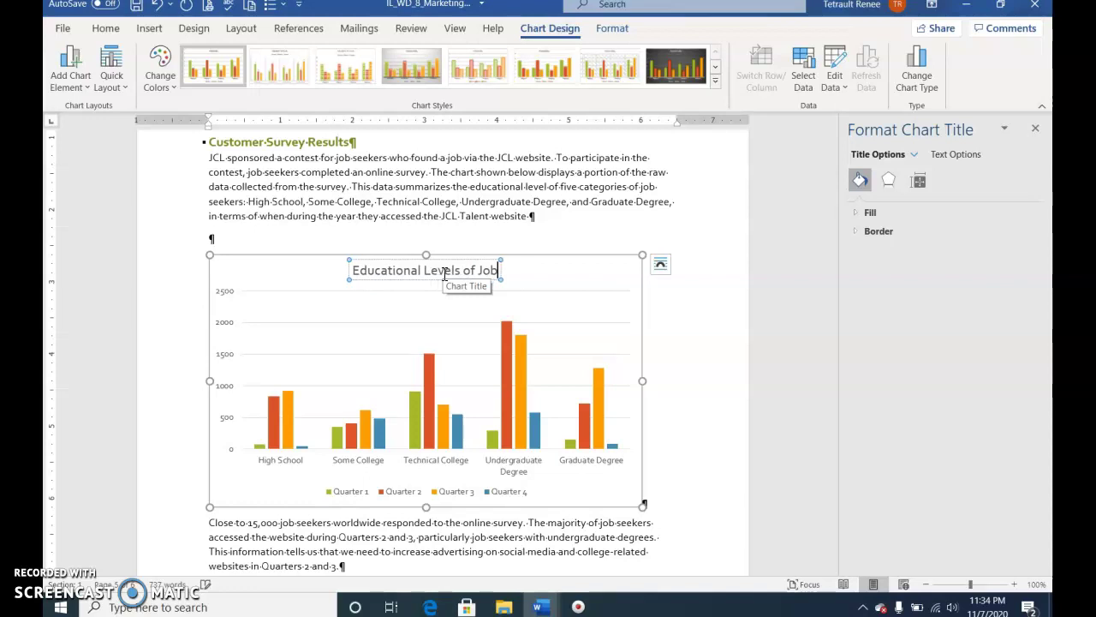
{"action": "type", "text": " Seekers"}
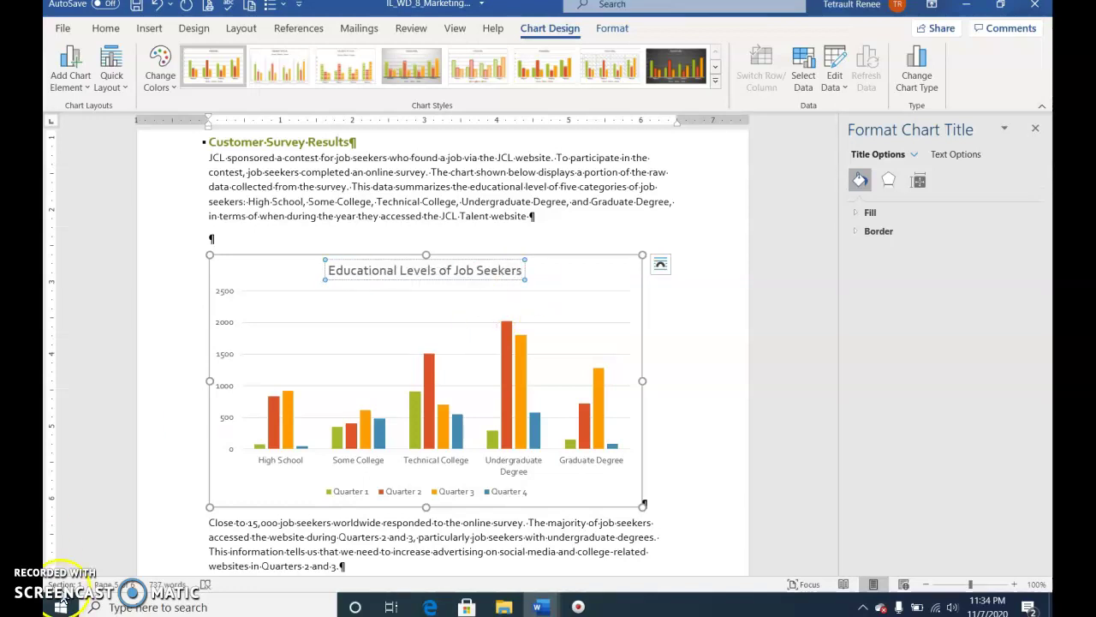
Select the Job Seekers by Age Group pie chart and set its height to 3 inches
{"action": "left_click", "coordinate": [364, 210]}
{"action": "scroll", "coordinate": [367, 231], "scroll_direction": "up", "scroll_amount": 5}
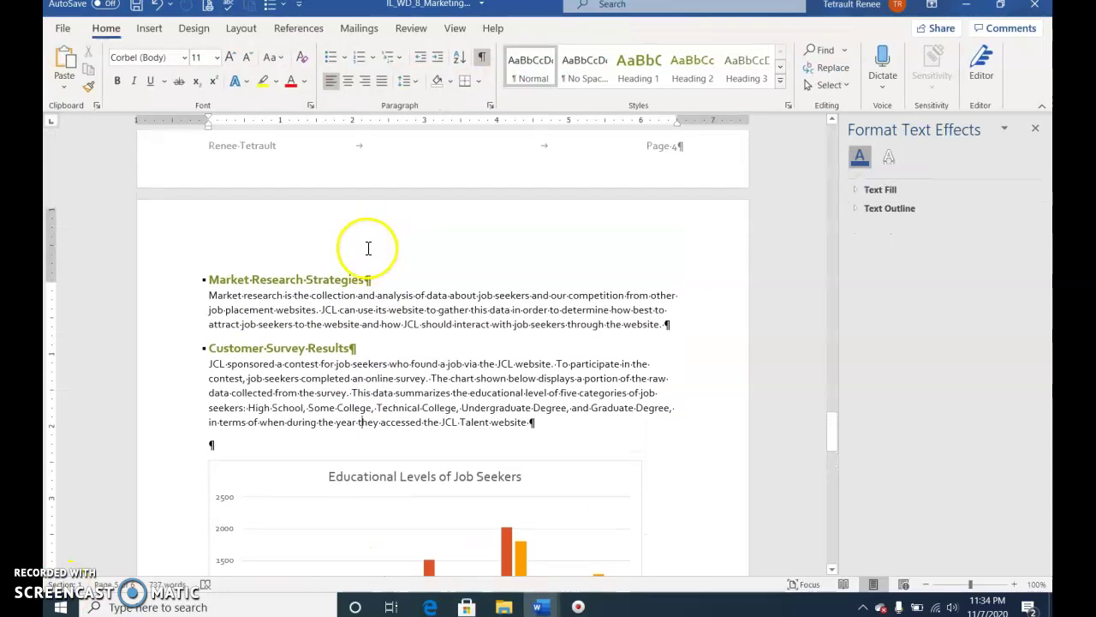
{"action": "scroll", "coordinate": [368, 248], "scroll_direction": "up", "scroll_amount": 10}
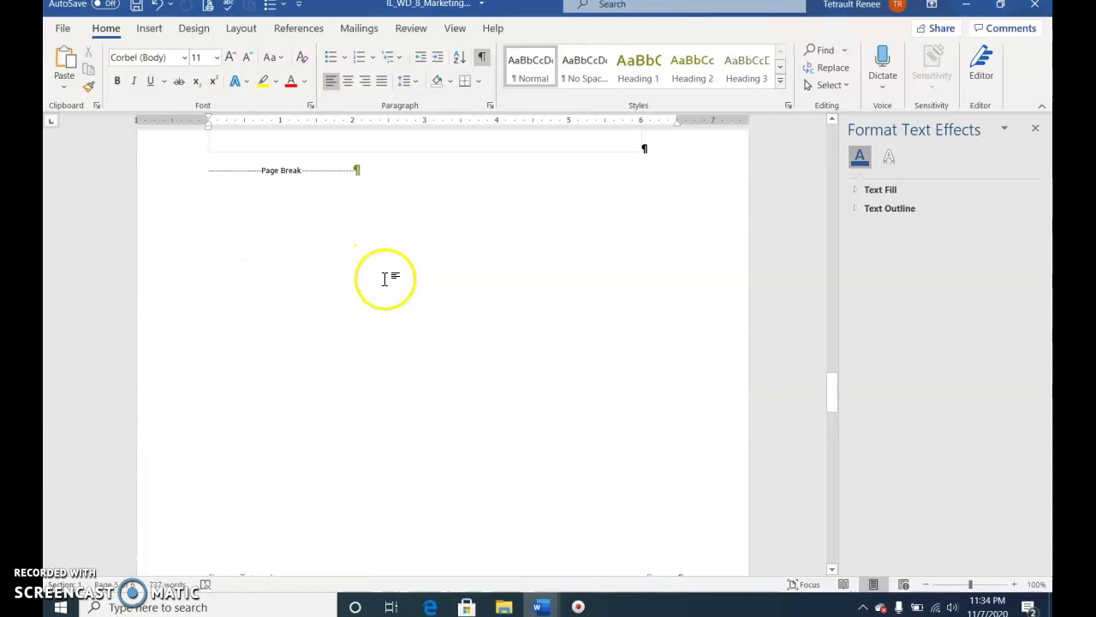
{"action": "scroll", "coordinate": [385, 278], "scroll_direction": "up", "scroll_amount": 8}
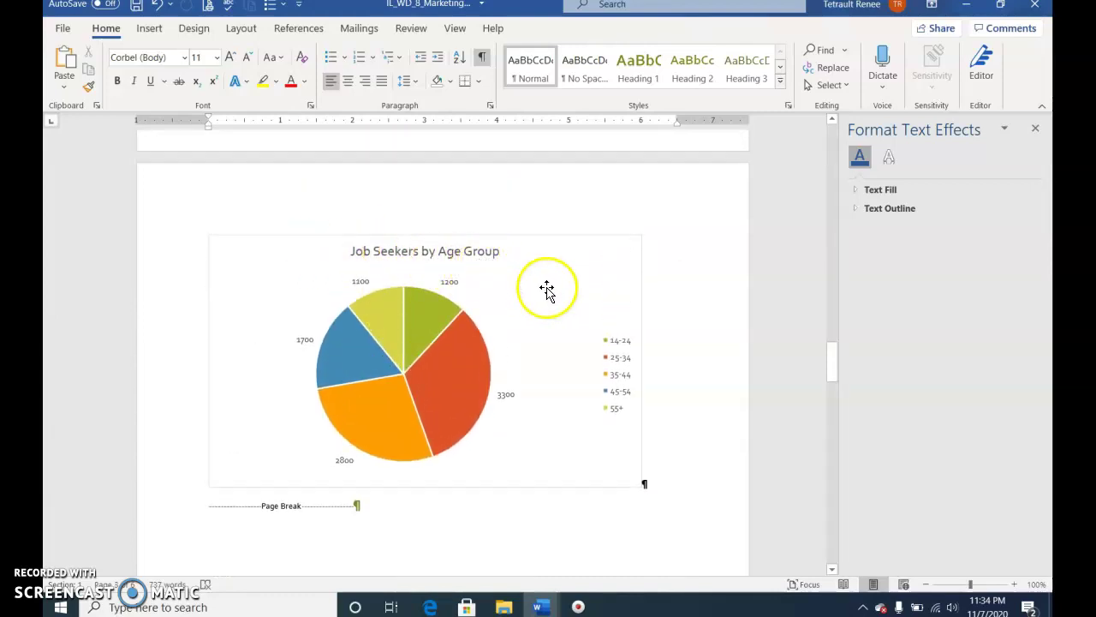
{"action": "left_click", "coordinate": [590, 286]}
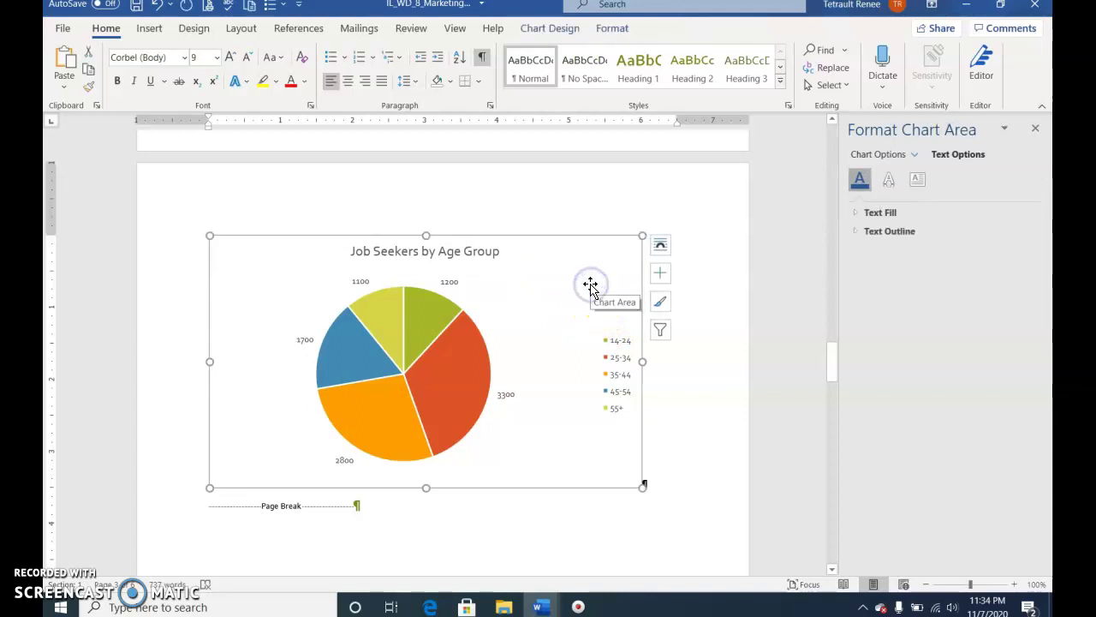
{"action": "left_click", "coordinate": [618, 31]}
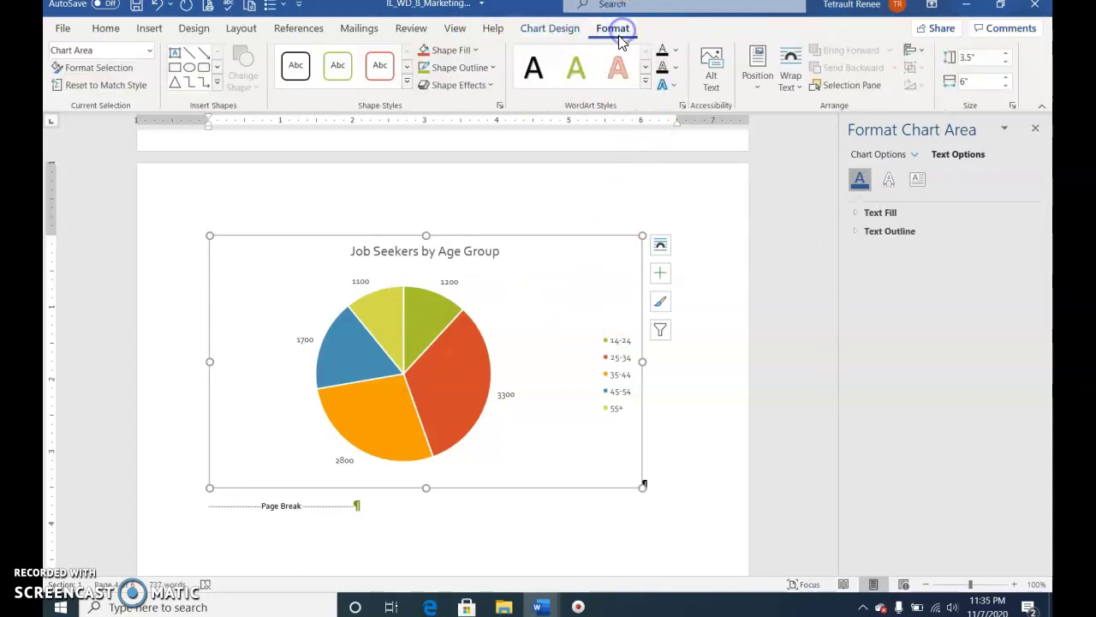
{"action": "left_click", "coordinate": [622, 67]}
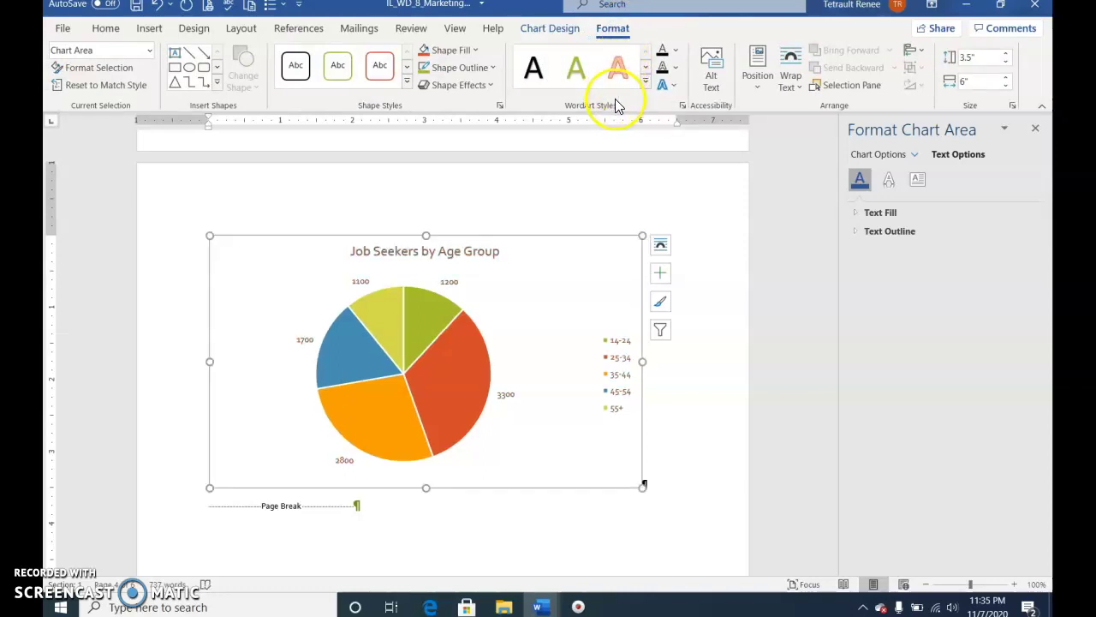
{"action": "left_click", "coordinate": [972, 57]}
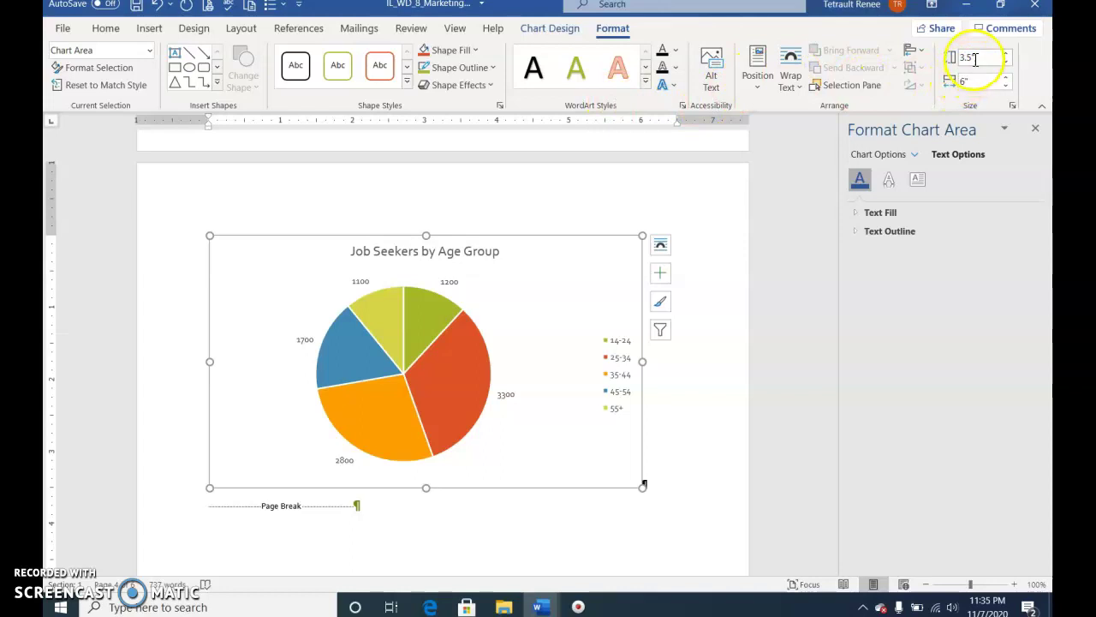
{"action": "type", "text": "3"}
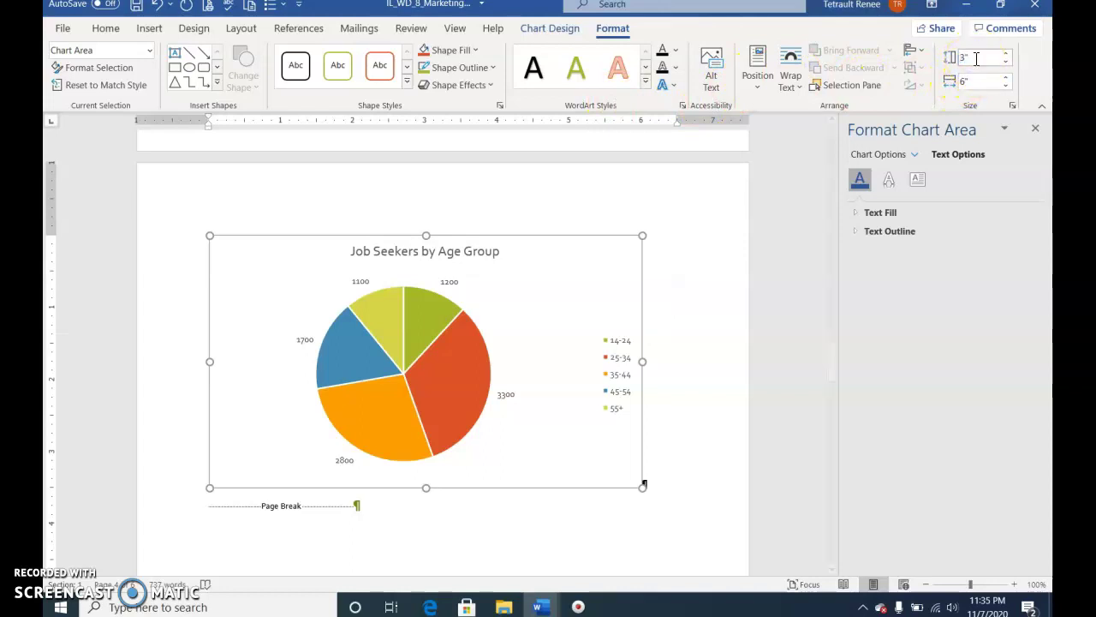
{"action": "key", "text": "Return"}
Set the pie chart width to 5 inches and centre it between the margins
{"action": "left_click", "coordinate": [1011, 108]}
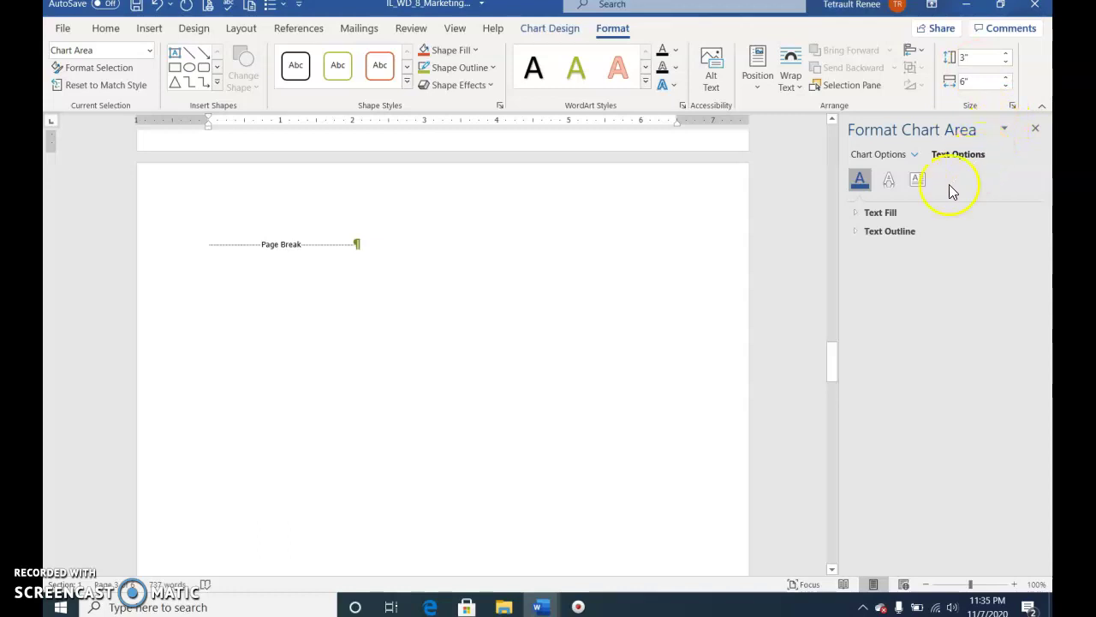
{"action": "scroll", "coordinate": [663, 201], "scroll_direction": "up", "scroll_amount": 5}
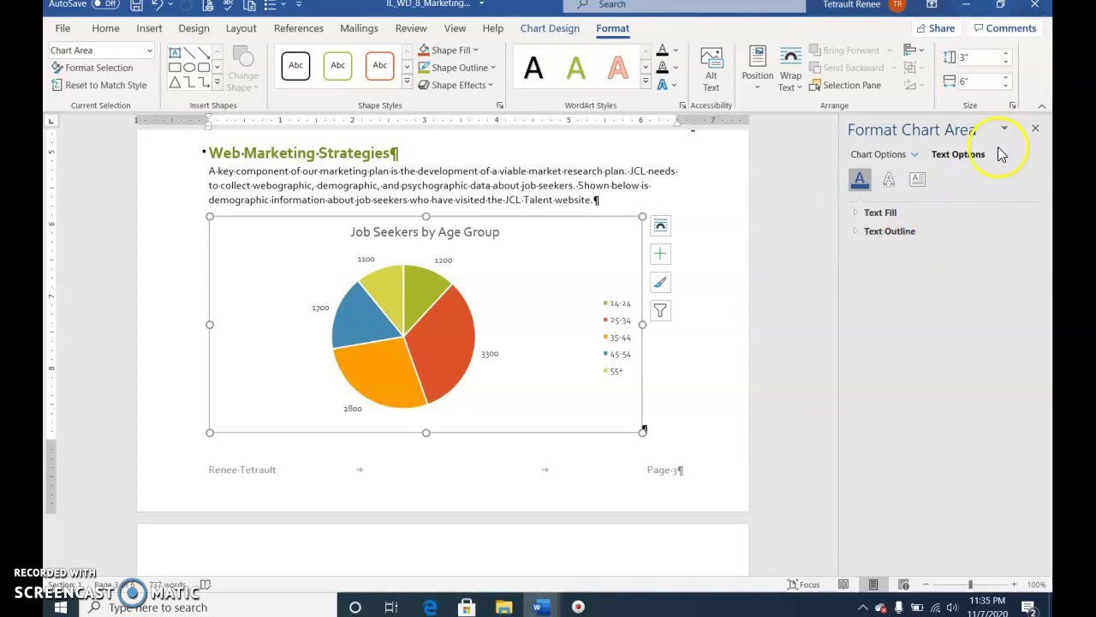
{"action": "left_click", "coordinate": [974, 79]}
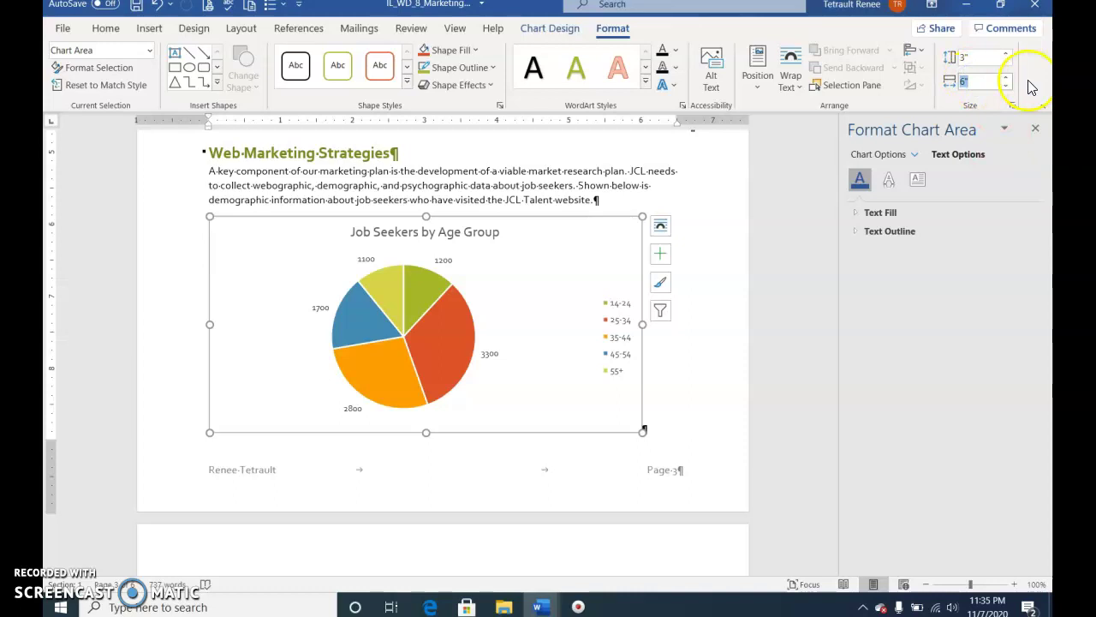
{"action": "key", "text": "Return"}
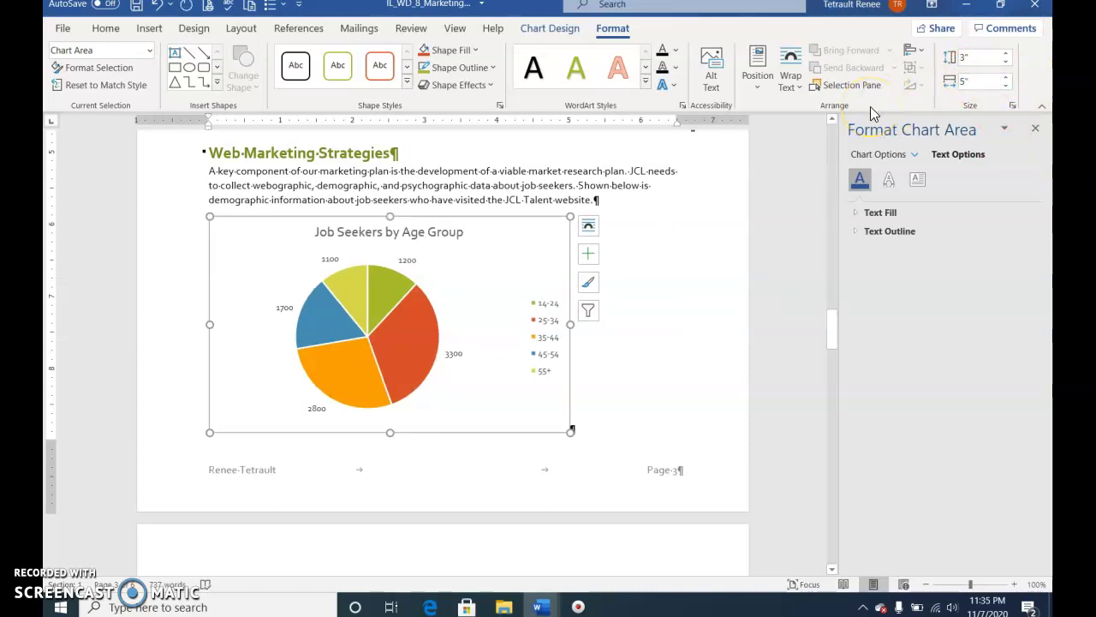
{"action": "key", "text": "ctrl+e"}
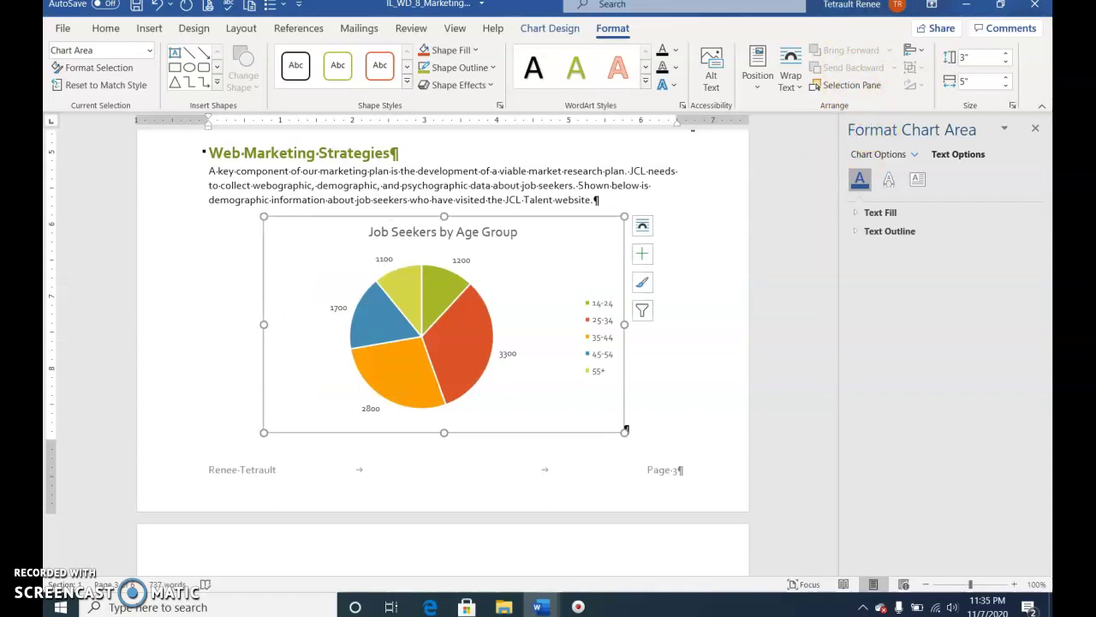
Change the 45-54 value in cell B5 from 1700 to 2200 in the pie chart data
{"action": "left_click", "coordinate": [572, 30]}
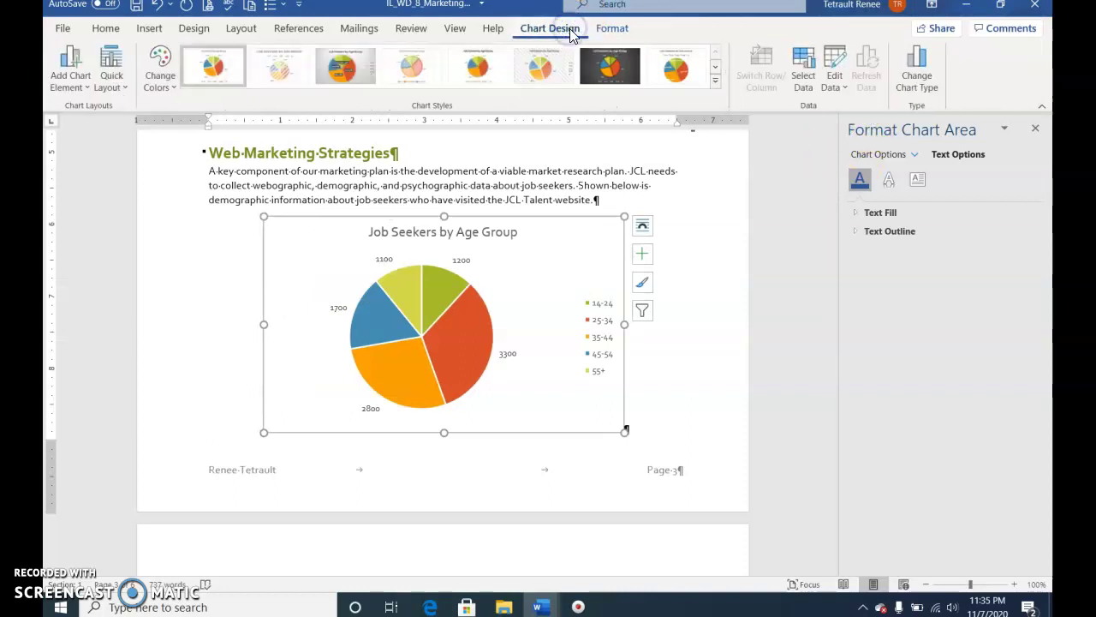
{"action": "left_click", "coordinate": [834, 66]}
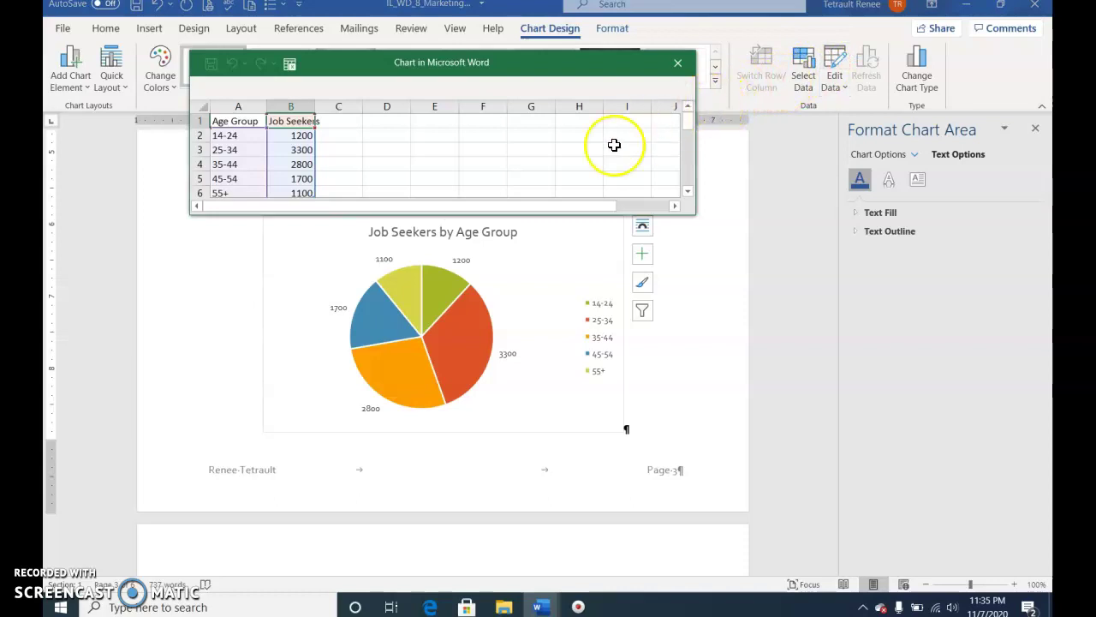
{"action": "left_click", "coordinate": [295, 179]}
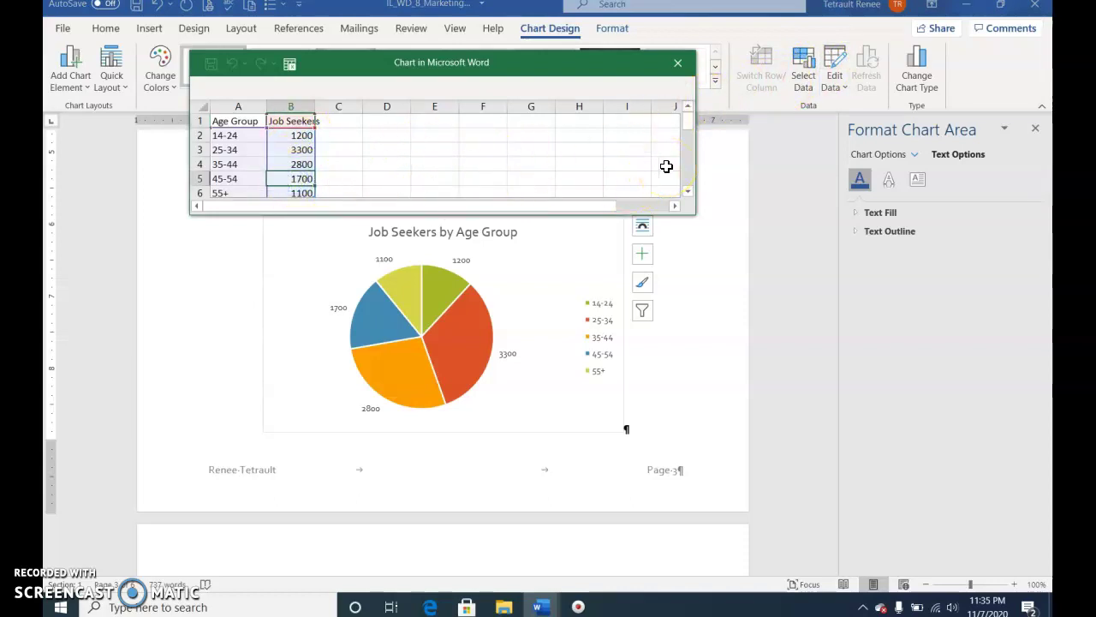
{"action": "type", "text": "20"}
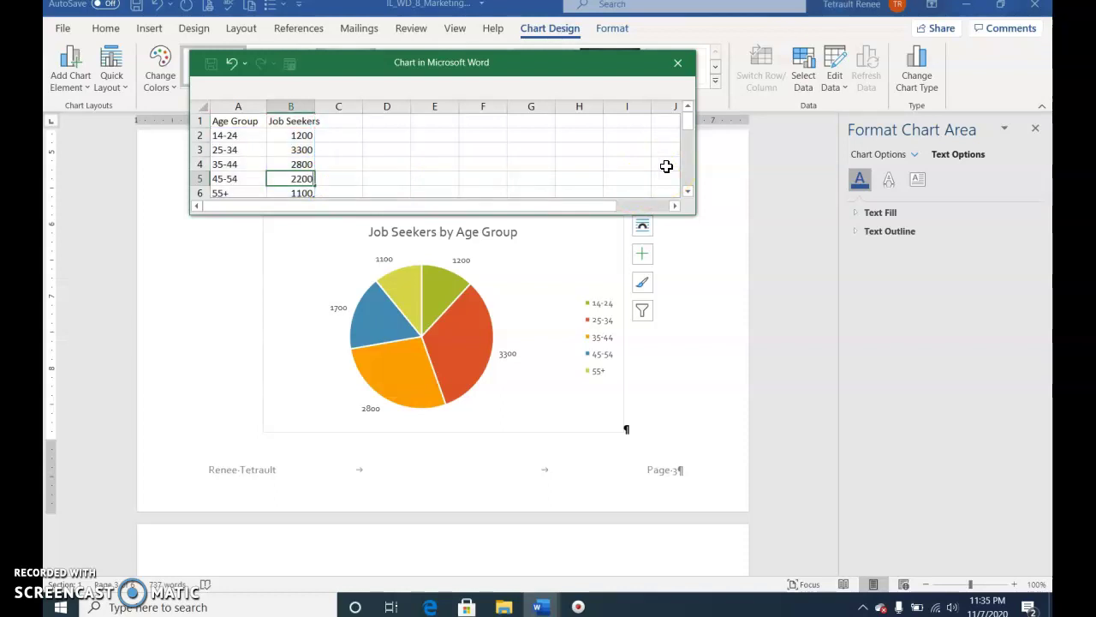
{"action": "type", "text": "00"}
{"action": "key", "text": "Return"}
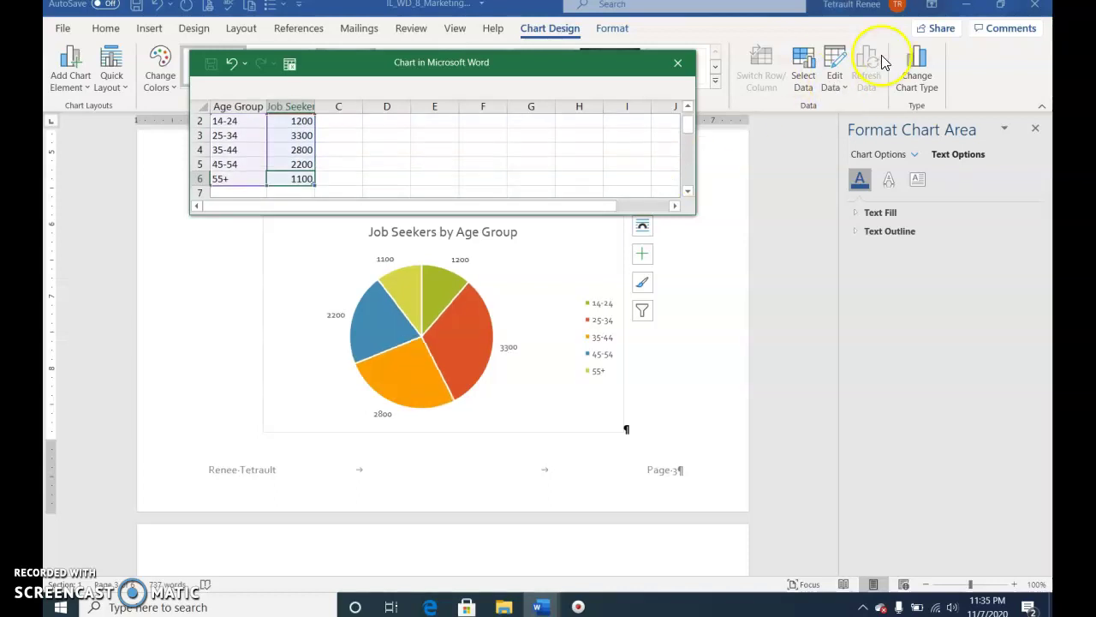
{"action": "left_click", "coordinate": [685, 62]}
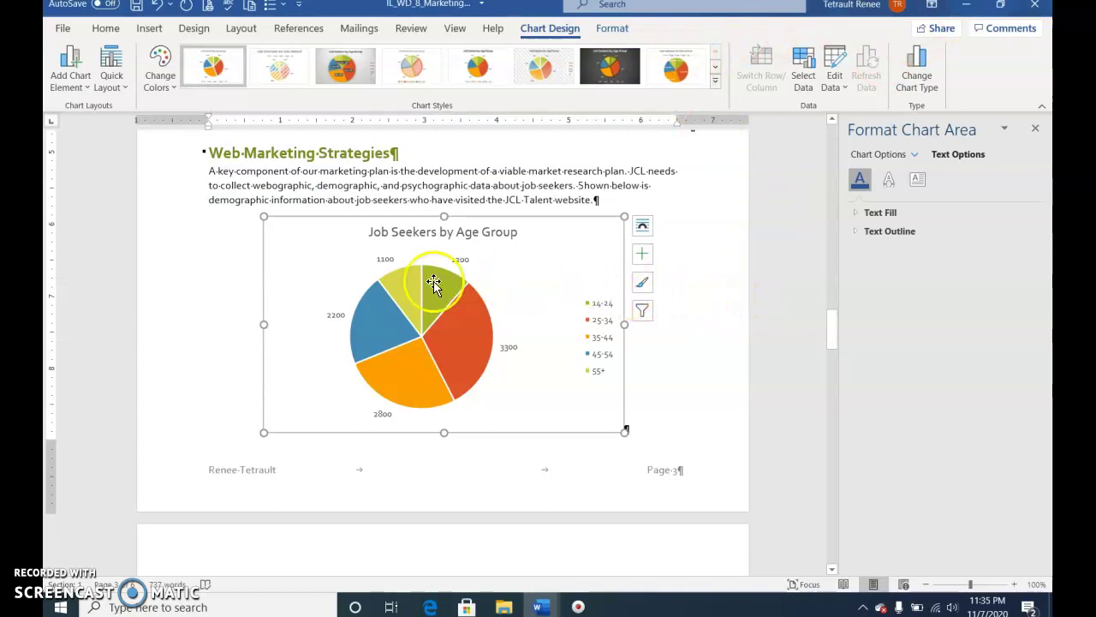
Switch the pie chart's data labels from counts to percentages (31%, 27%, 21%, 11%, 10%)
{"action": "left_click", "coordinate": [71, 82]}
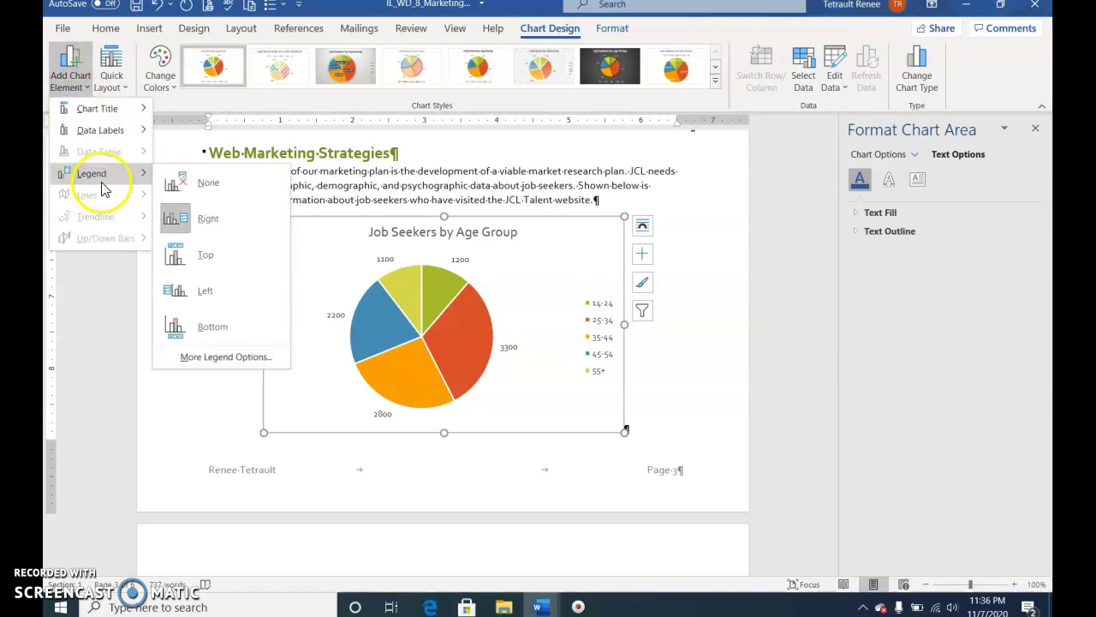
{"action": "mouse_move", "coordinate": [126, 133]}
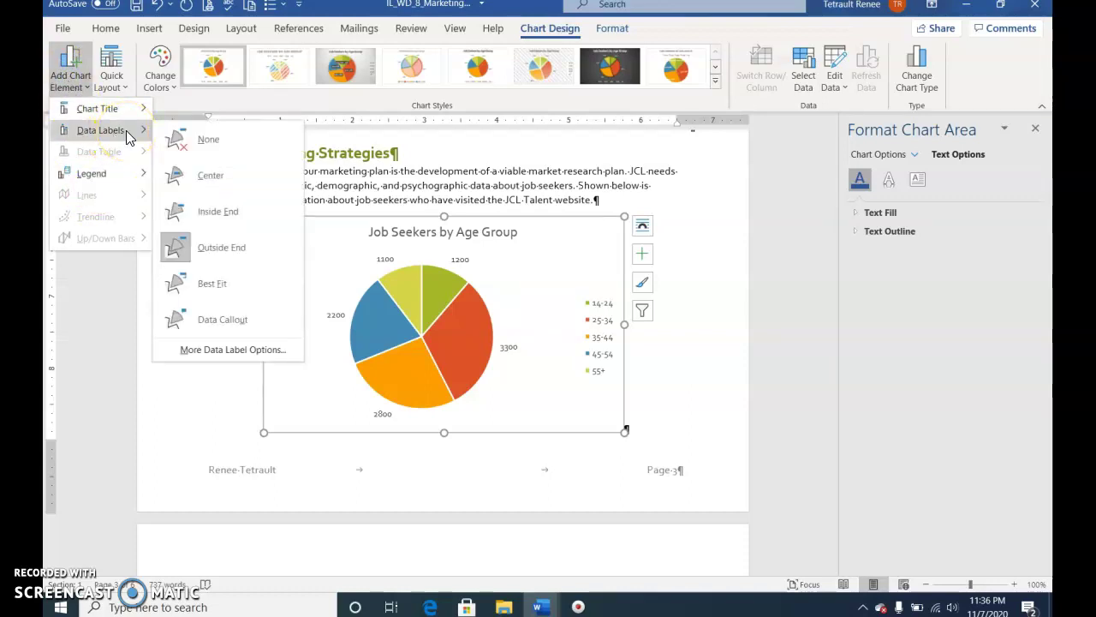
{"action": "left_click", "coordinate": [247, 350]}
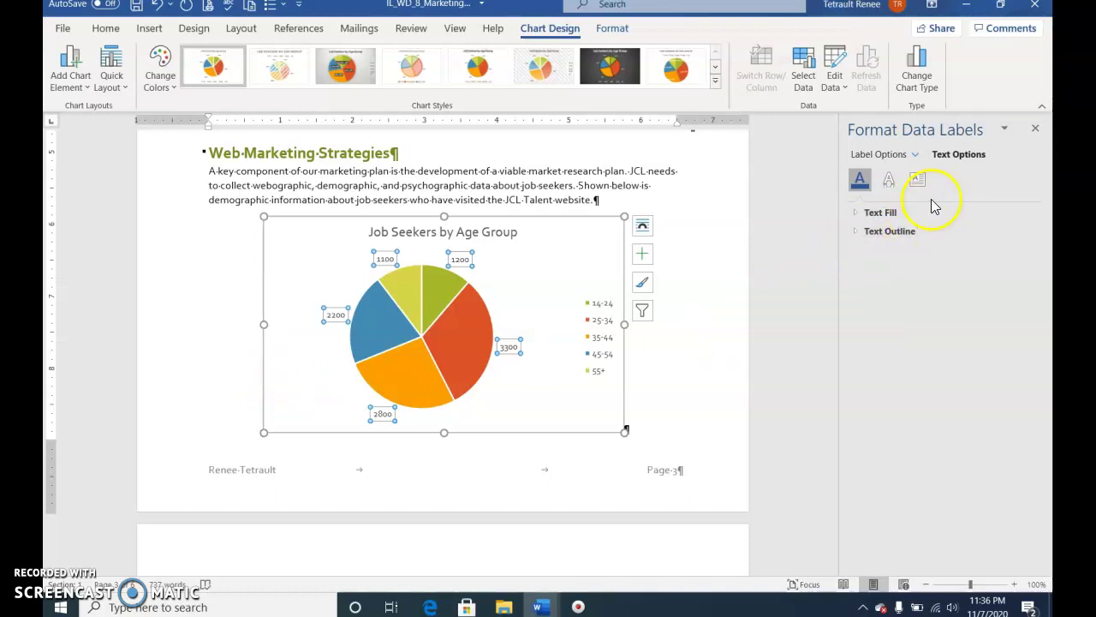
{"action": "left_click", "coordinate": [859, 212]}
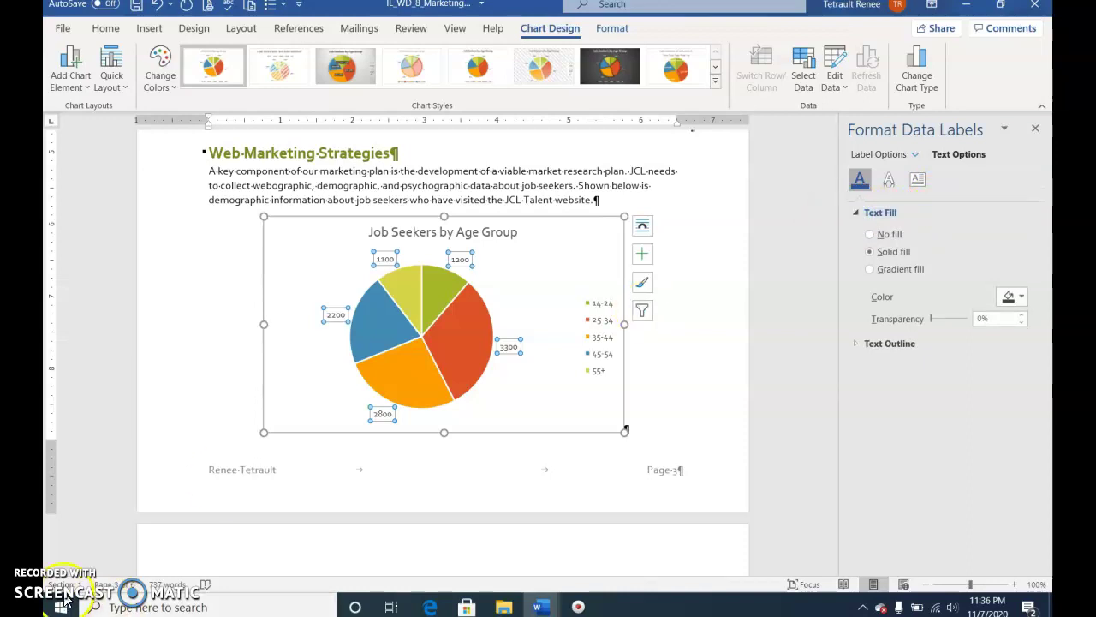
{"action": "left_click", "coordinate": [882, 155]}
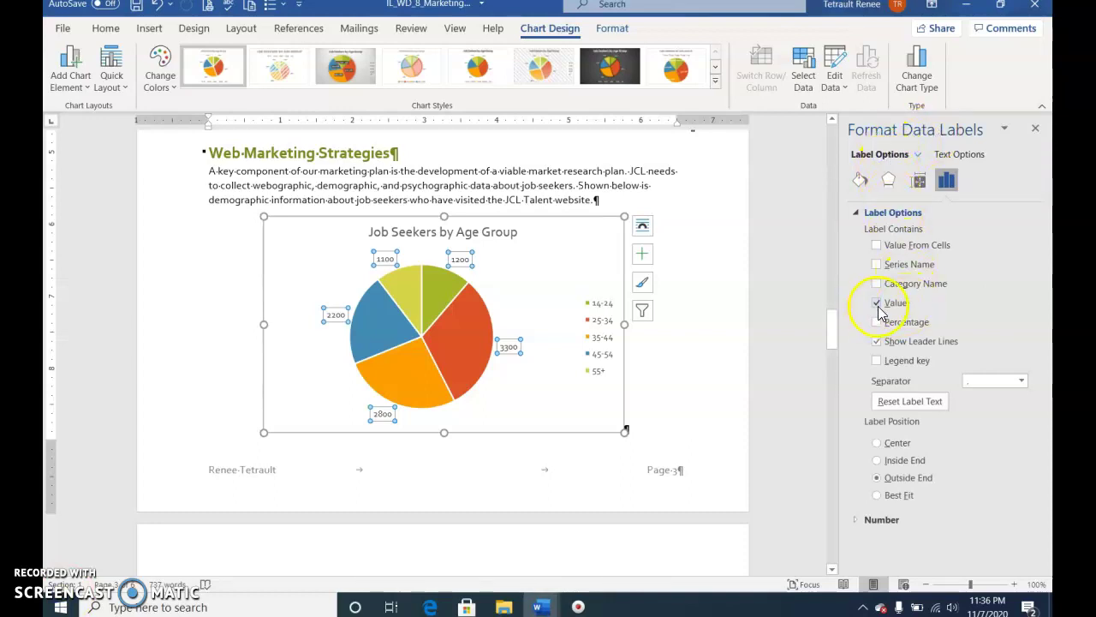
{"action": "left_click", "coordinate": [878, 304]}
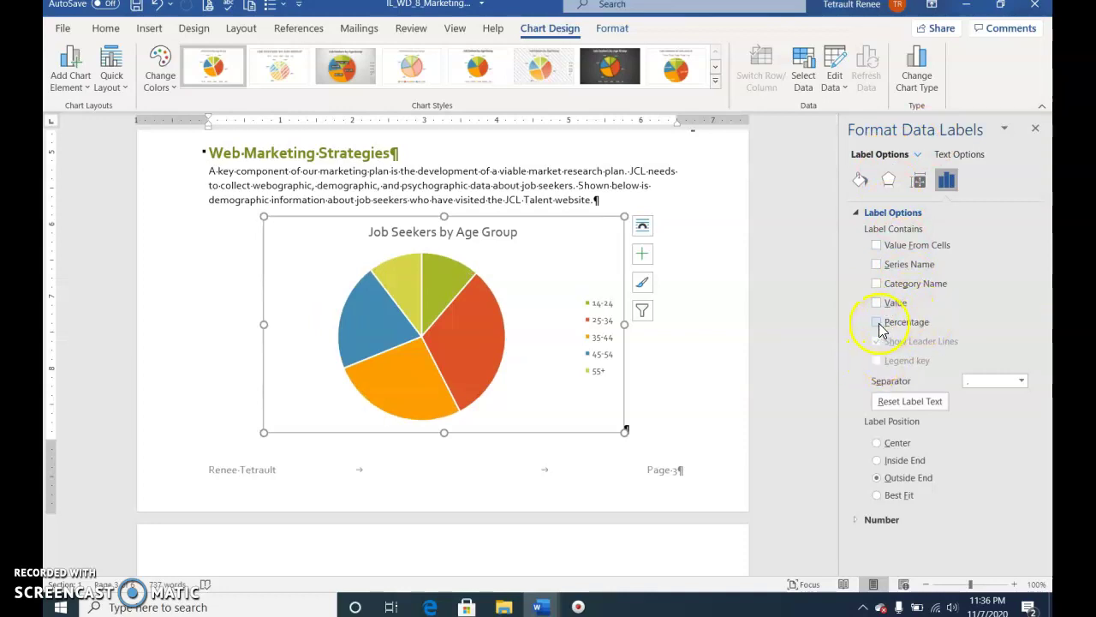
{"action": "left_click", "coordinate": [877, 322]}
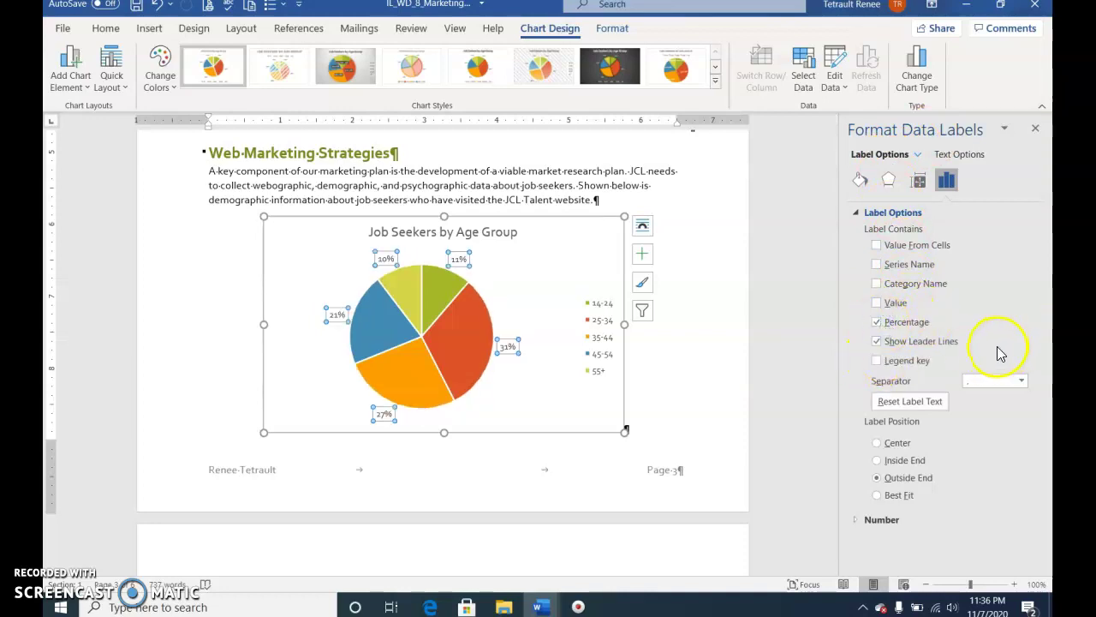
{"action": "left_click", "coordinate": [1036, 131]}
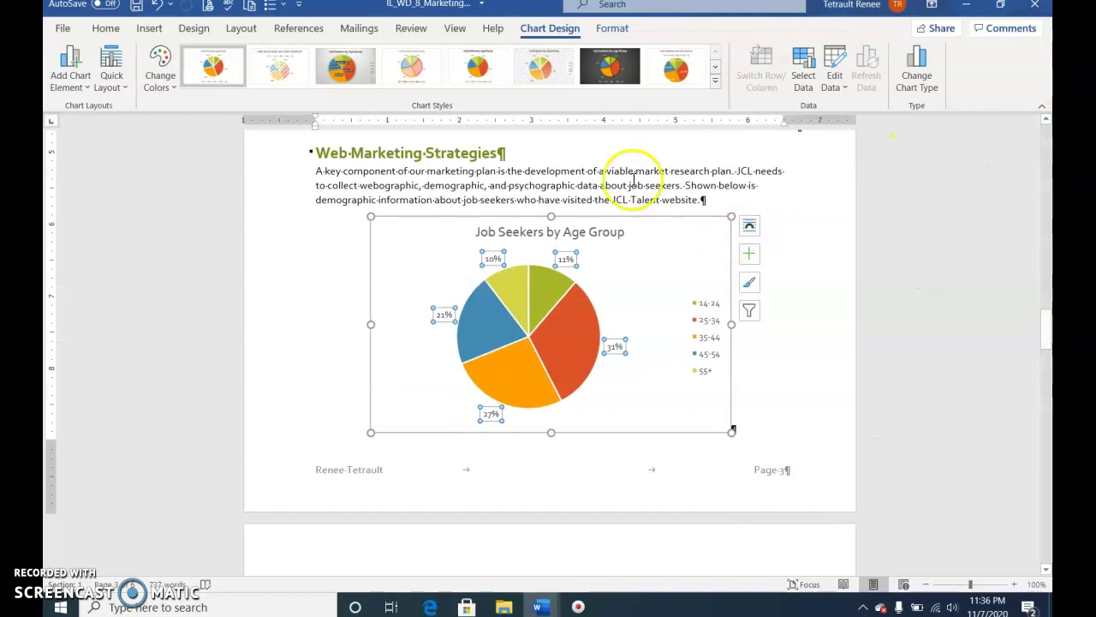
Apply chart Style 12 and the blue monochromatic colour palette to the age-group pie chart
{"action": "left_click", "coordinate": [718, 84]}
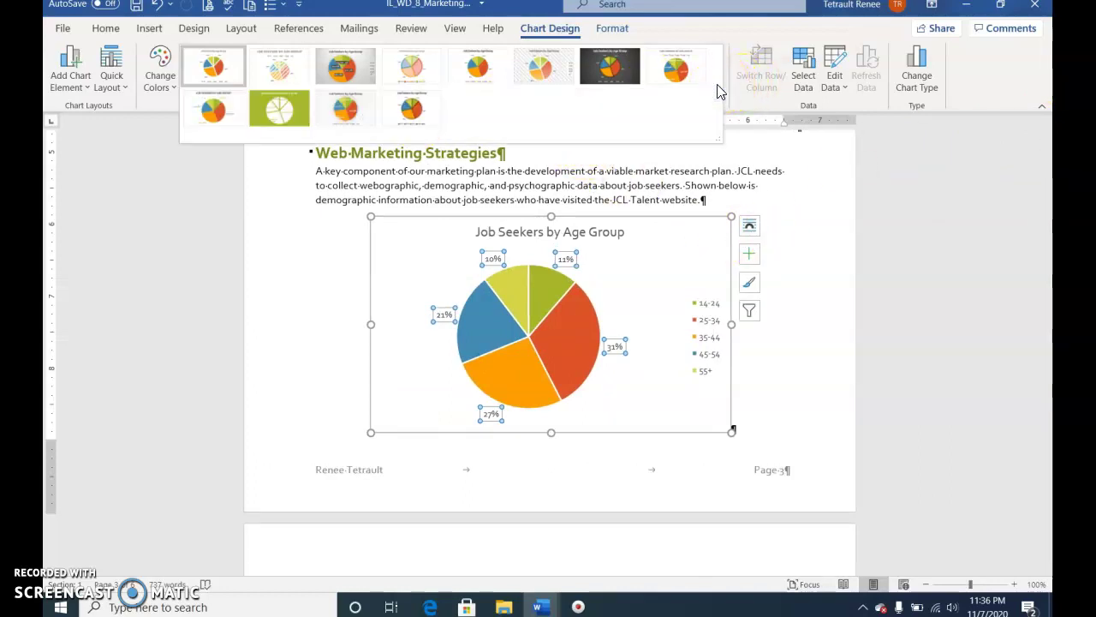
{"action": "left_click", "coordinate": [400, 125]}
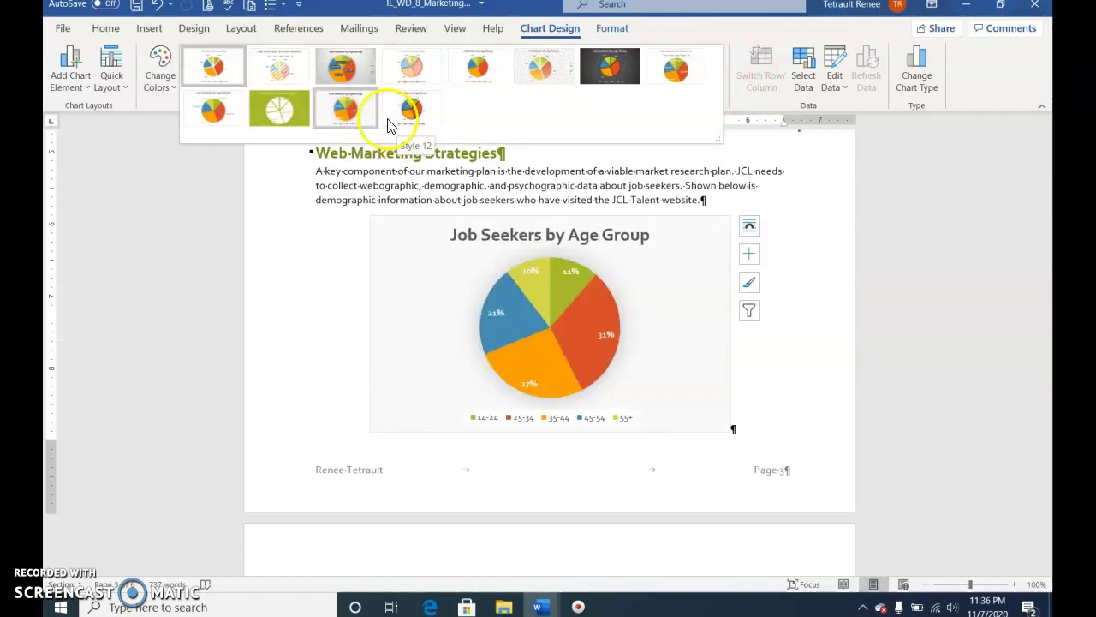
{"action": "left_click", "coordinate": [421, 117]}
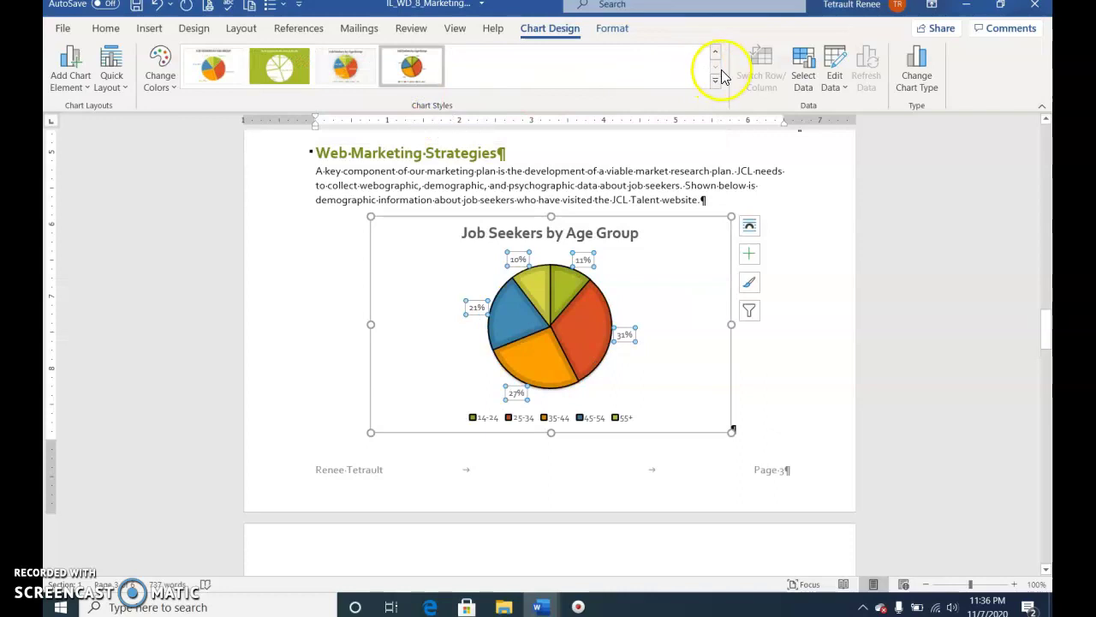
{"action": "left_click", "coordinate": [169, 82]}
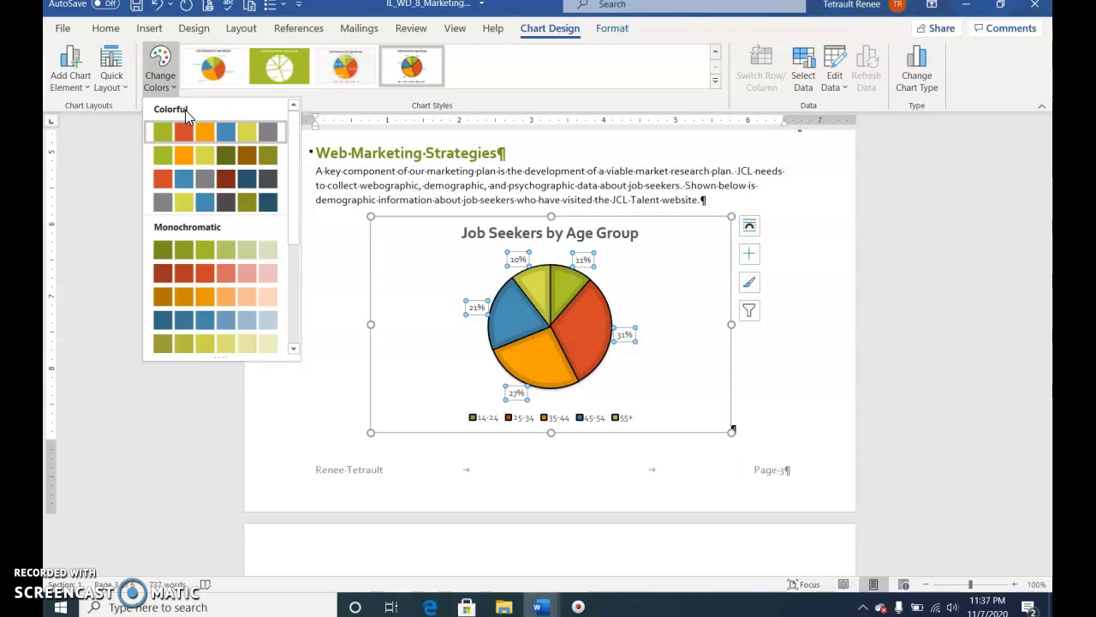
{"action": "left_click", "coordinate": [206, 322]}
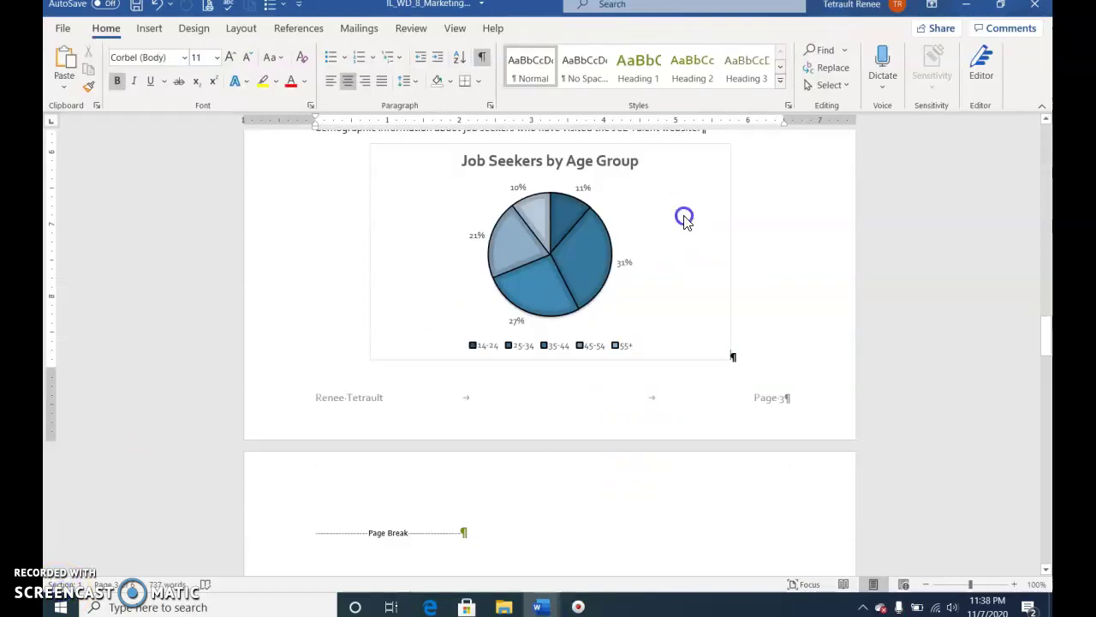
Insert a page break below the age-group pie chart so Market Research Strategies starts a new page
{"action": "left_click", "coordinate": [712, 206]}
{"action": "scroll", "coordinate": [702, 201], "scroll_direction": "up", "scroll_amount": 1}
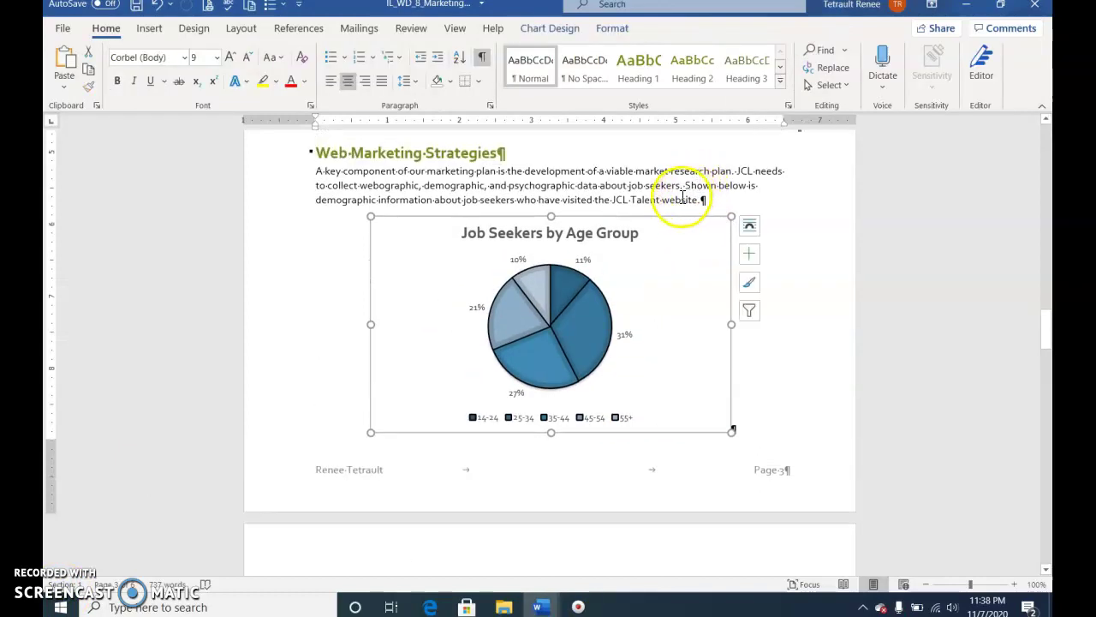
{"action": "left_click", "coordinate": [686, 197]}
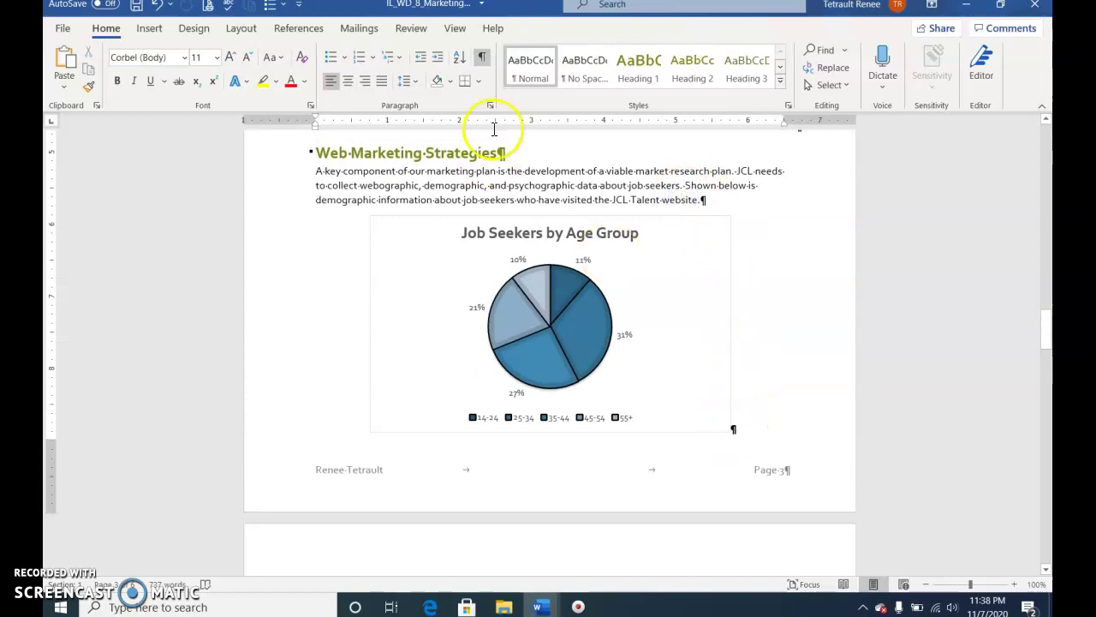
{"action": "left_click", "coordinate": [733, 428]}
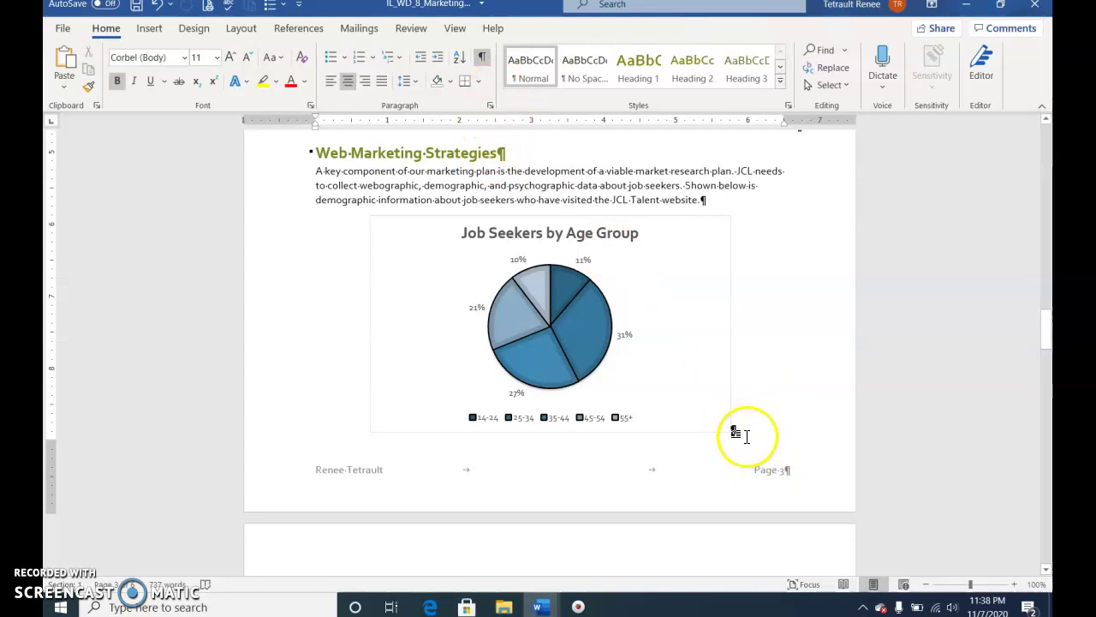
{"action": "scroll", "coordinate": [819, 413], "scroll_direction": "down", "scroll_amount": 3}
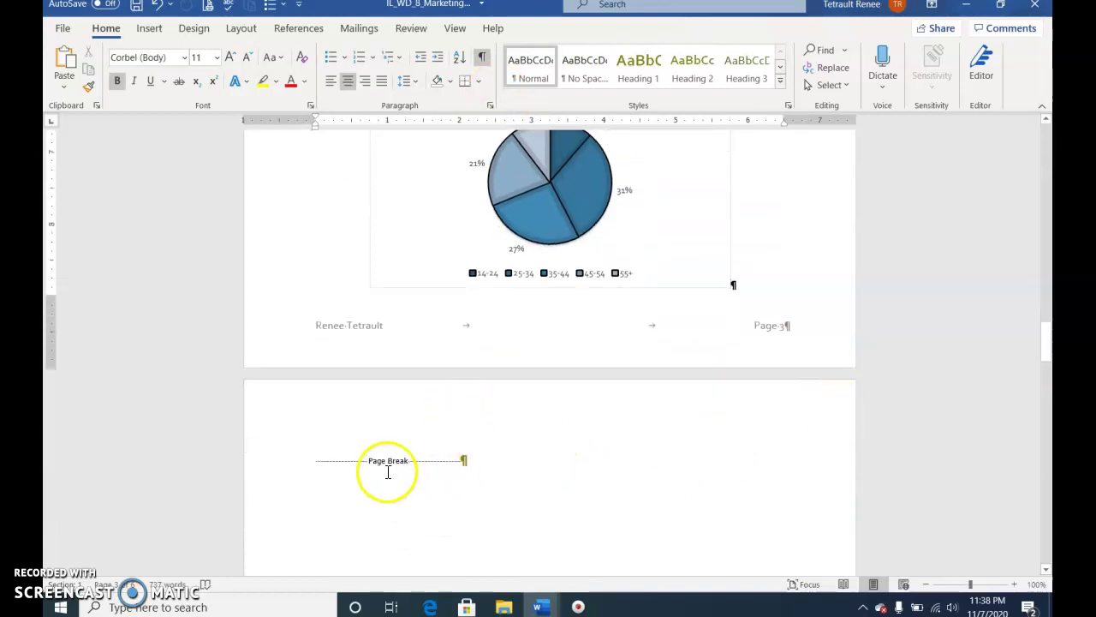
{"action": "scroll", "coordinate": [555, 481], "scroll_direction": "down", "scroll_amount": 1}
{"action": "scroll", "coordinate": [693, 480], "scroll_direction": "up", "scroll_amount": 1}
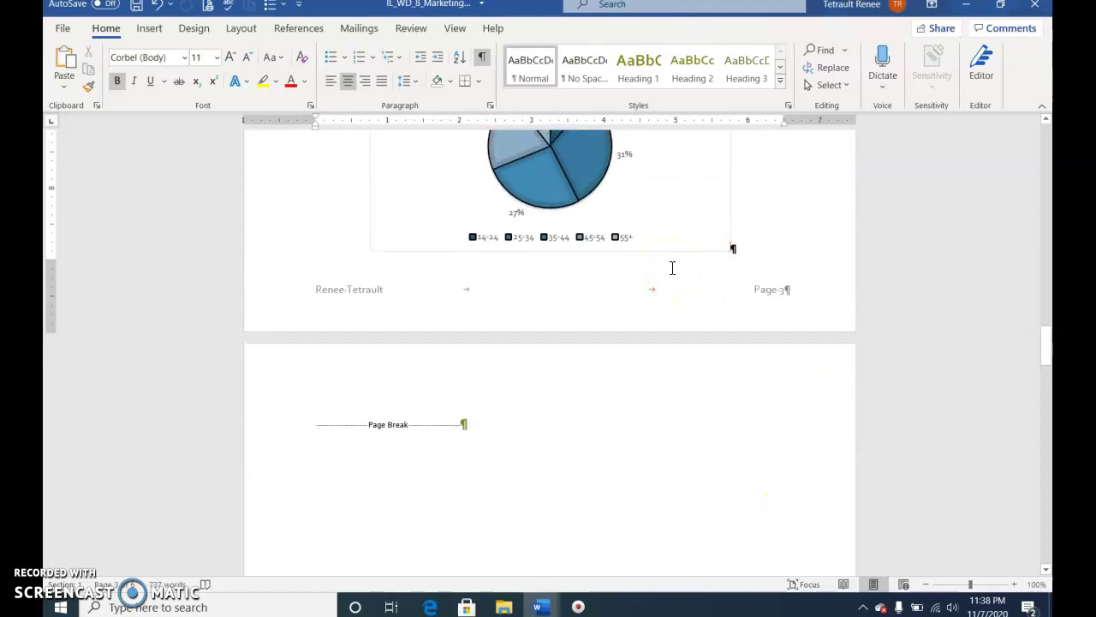
{"action": "key", "text": "Delete"}
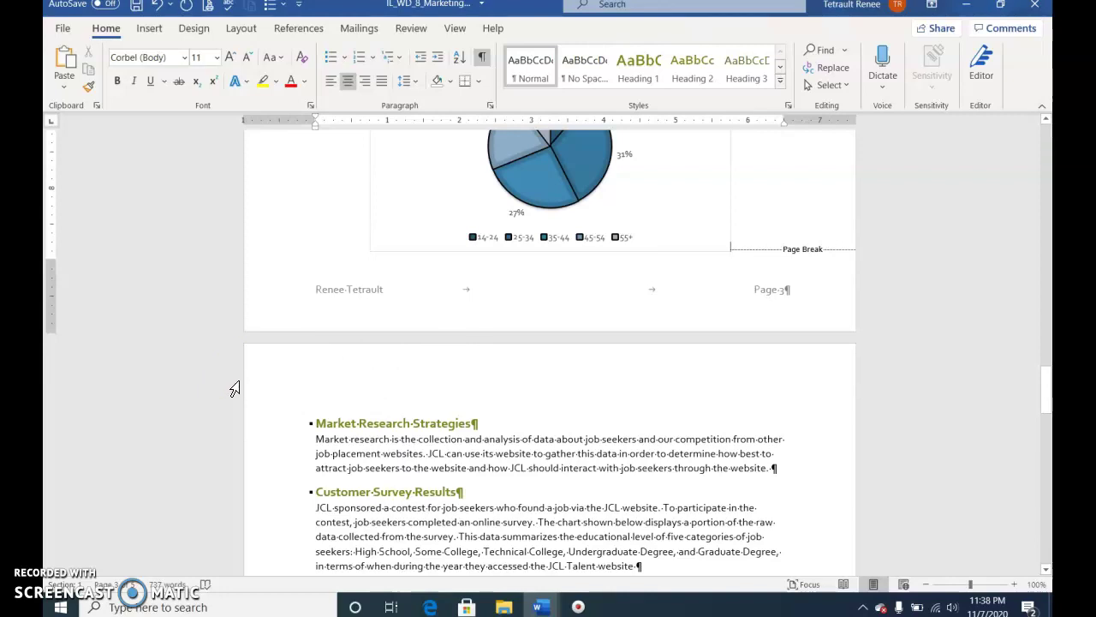
{"action": "scroll", "coordinate": [234, 391], "scroll_direction": "down", "scroll_amount": 8}
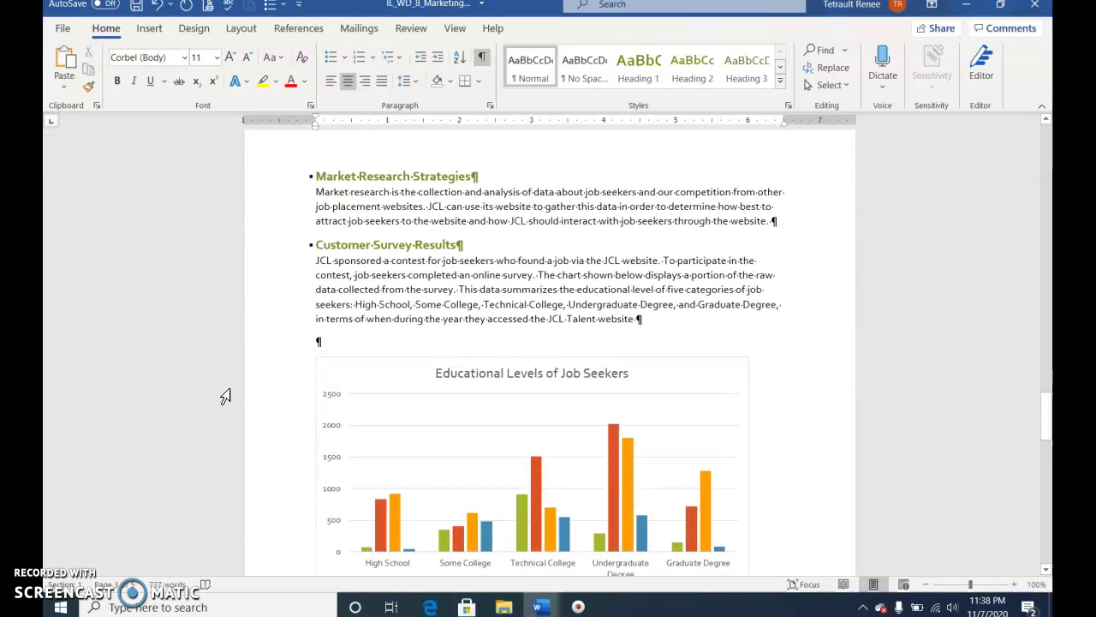
{"action": "scroll", "coordinate": [222, 394], "scroll_direction": "down", "scroll_amount": 3}
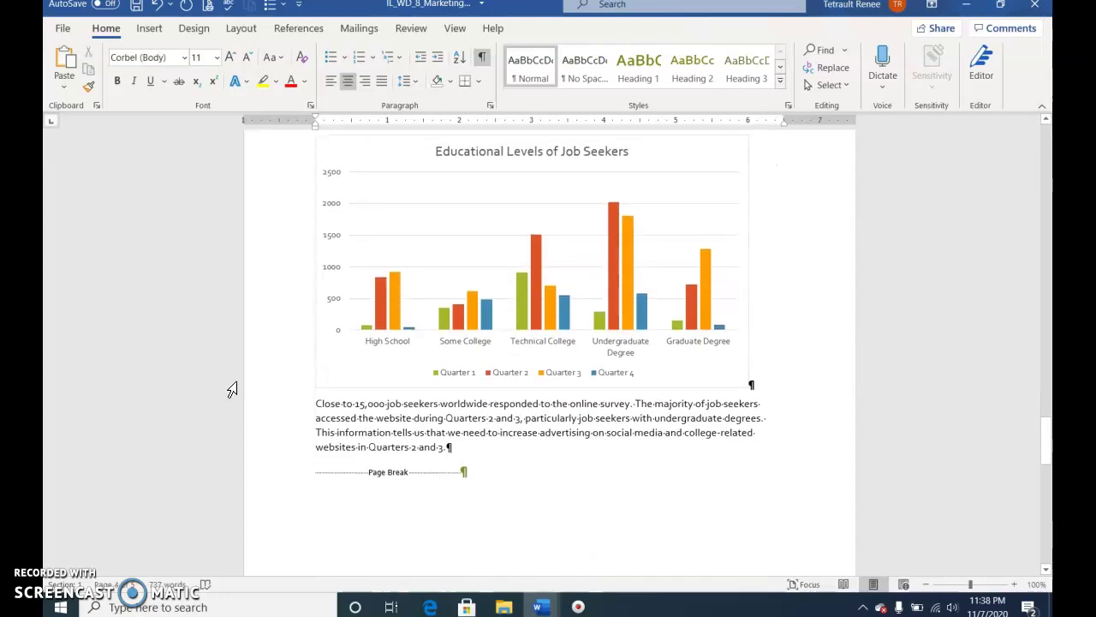
{"action": "scroll", "coordinate": [421, 391], "scroll_direction": "up", "scroll_amount": 3}
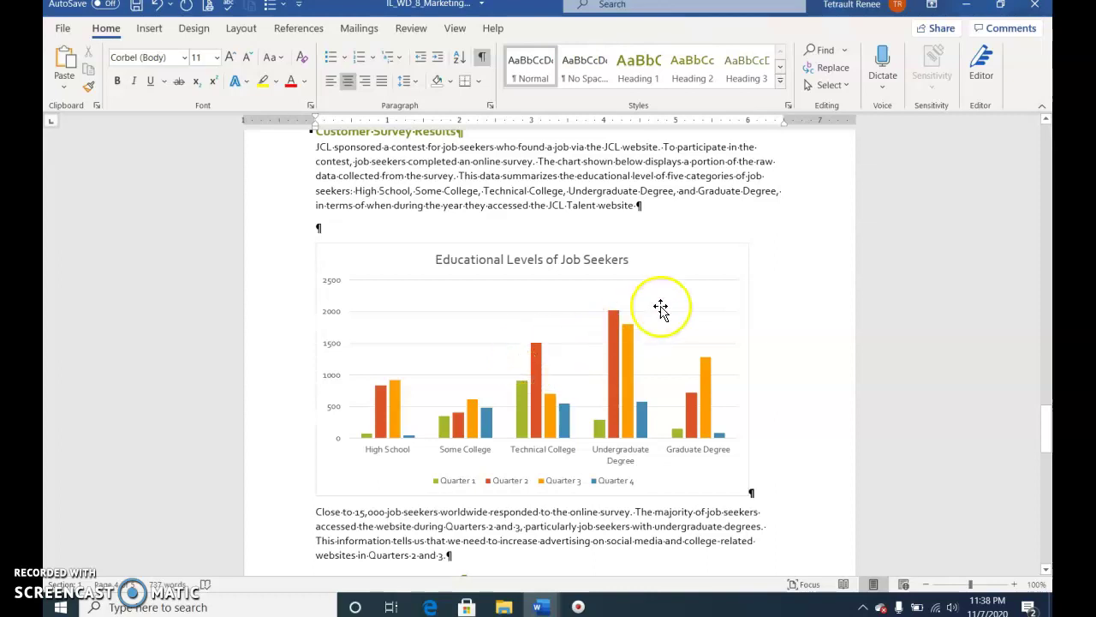
Convert the Educational Levels of Job Seekers column chart to a Clustered Bar chart
{"action": "left_click", "coordinate": [708, 251]}
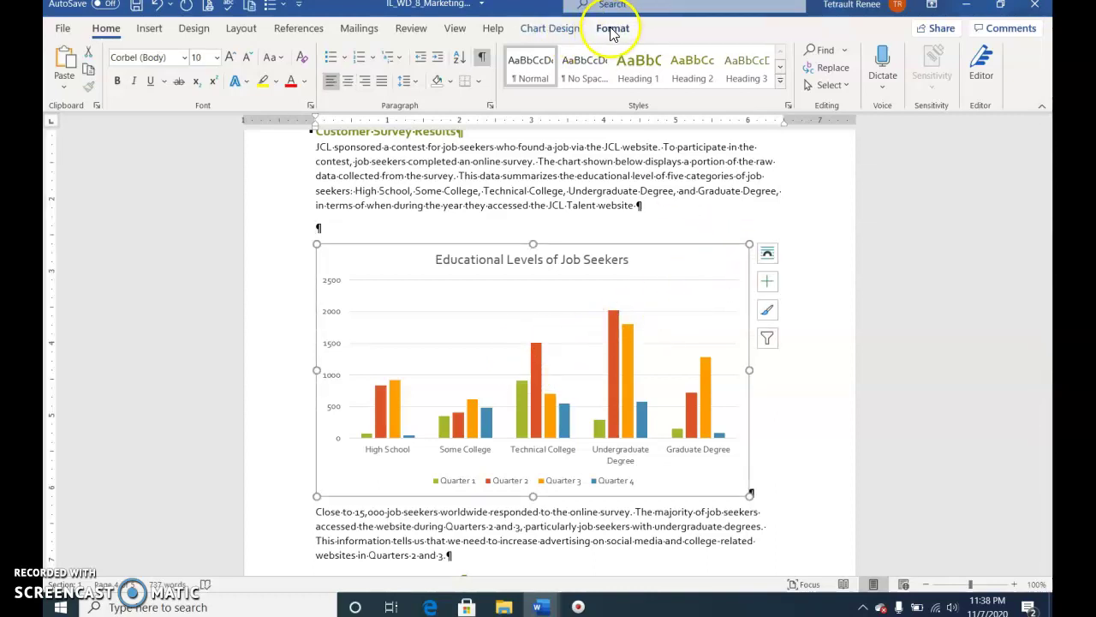
{"action": "left_click", "coordinate": [572, 31]}
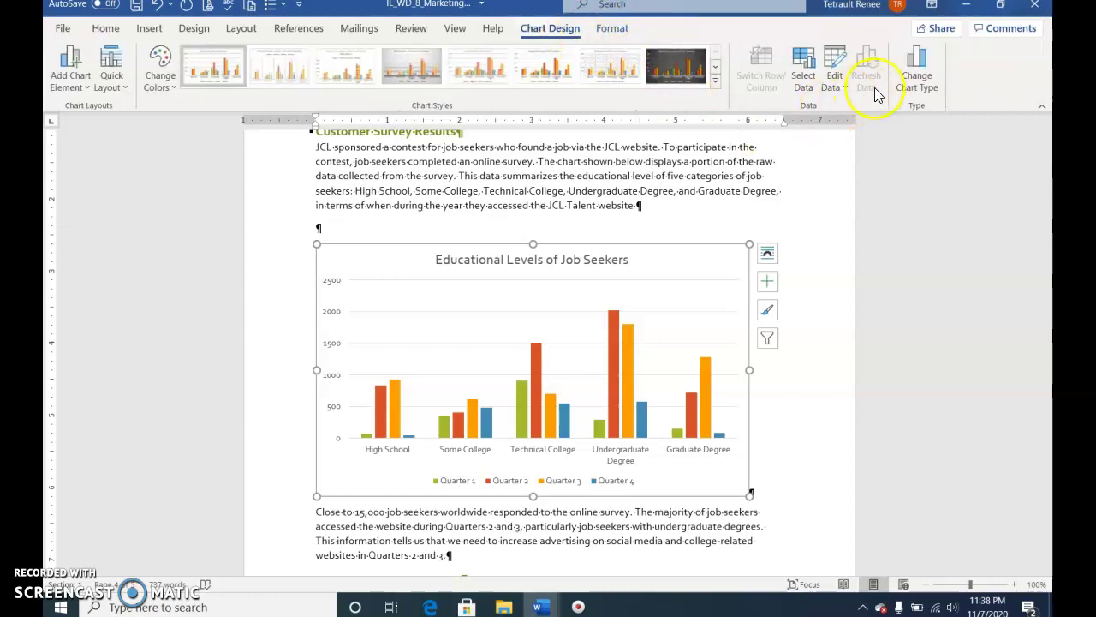
{"action": "left_click", "coordinate": [910, 82]}
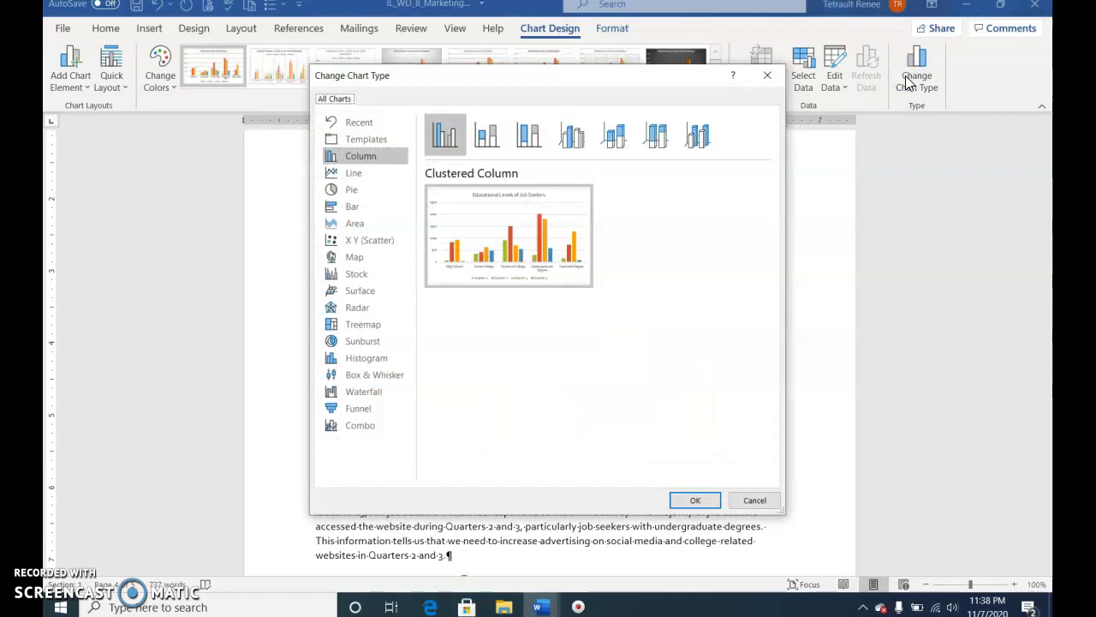
{"action": "left_click", "coordinate": [352, 207]}
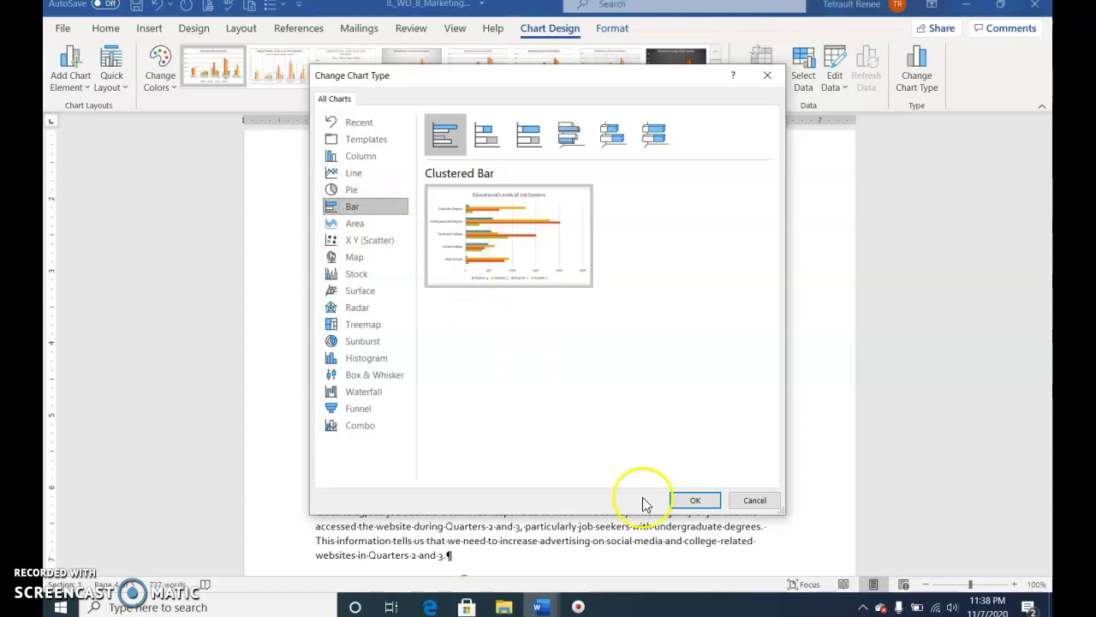
{"action": "left_click", "coordinate": [682, 502]}
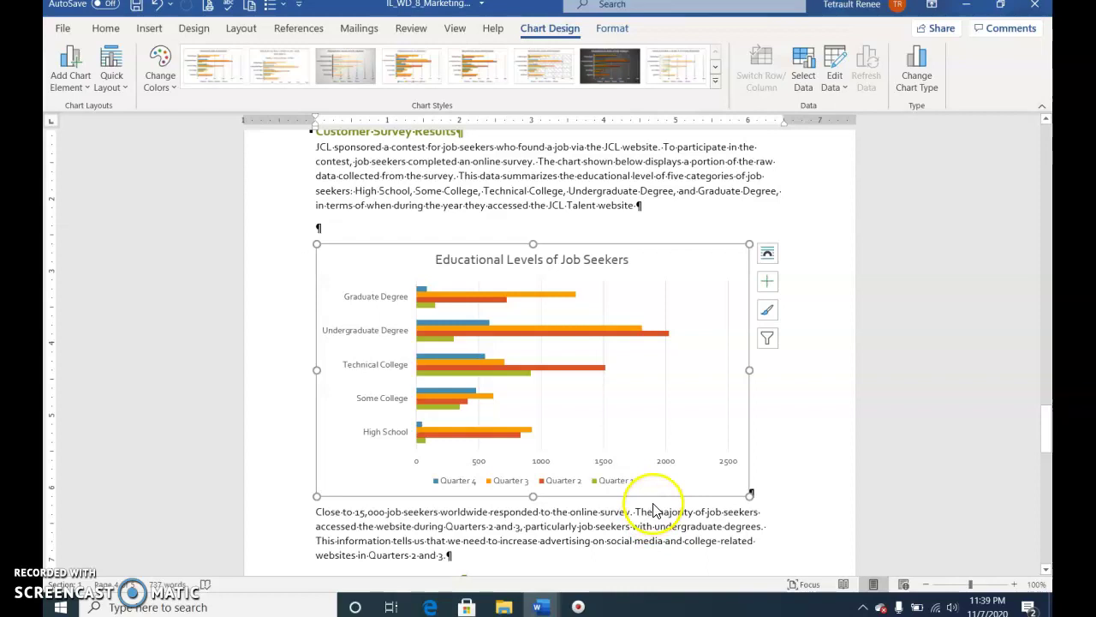
Switch the chart's rows and columns so Quarters 1–4 become categories and education levels the series
{"action": "left_click", "coordinate": [807, 87]}
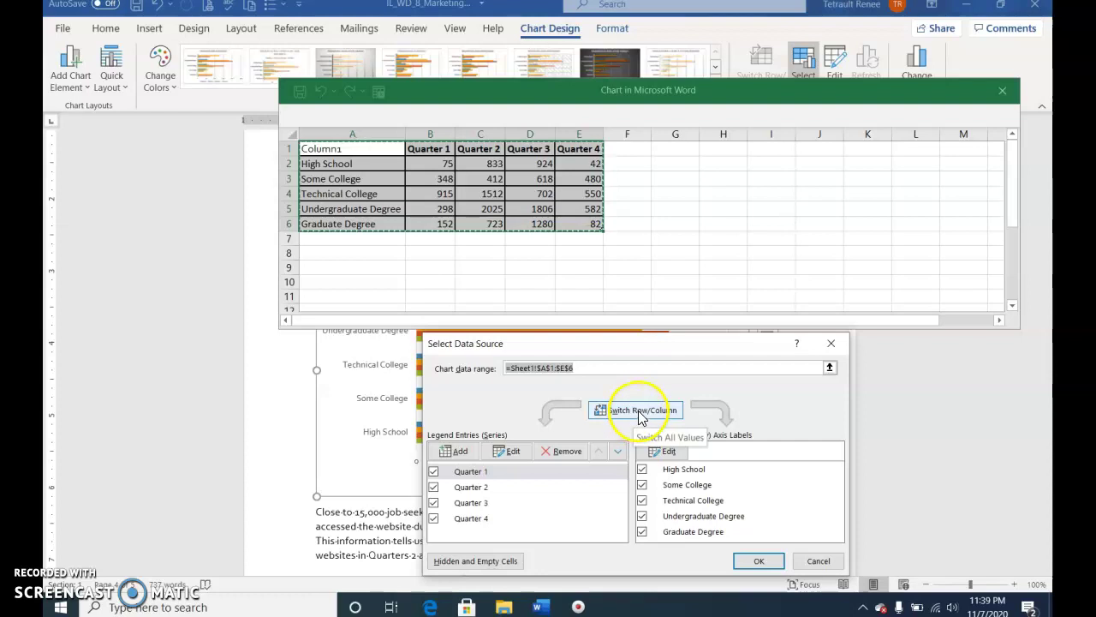
{"action": "left_click", "coordinate": [640, 415]}
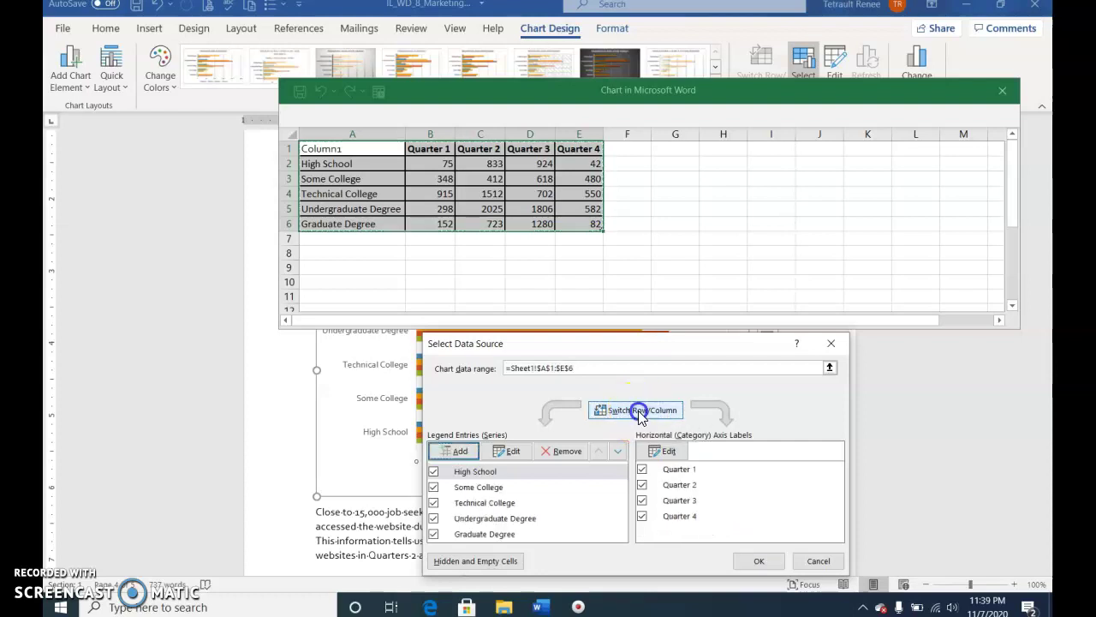
{"action": "left_click", "coordinate": [748, 562]}
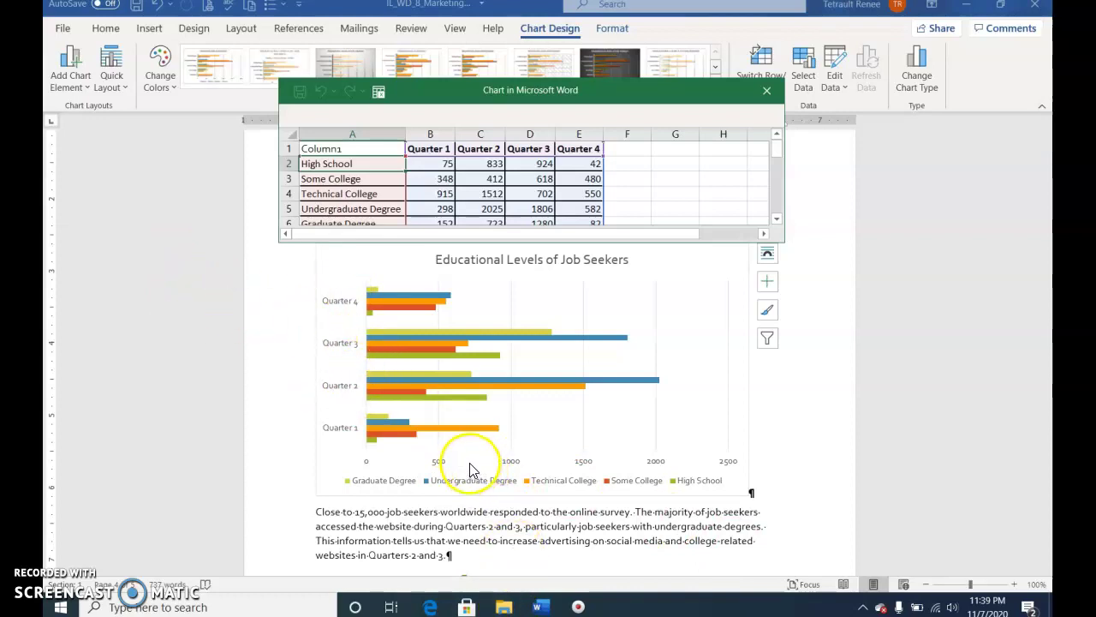
Add a primary horizontal axis title reading 'Number of Job Seekers' to the bar chart
{"action": "left_click", "coordinate": [58, 82]}
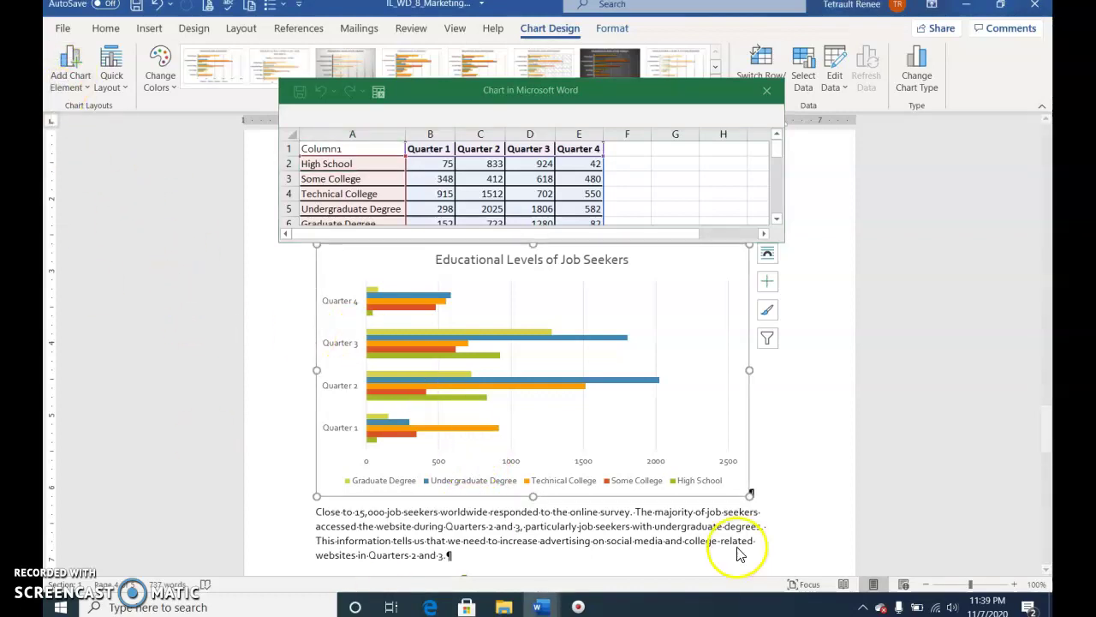
{"action": "left_click", "coordinate": [58, 69]}
{"action": "mouse_move", "coordinate": [122, 134]}
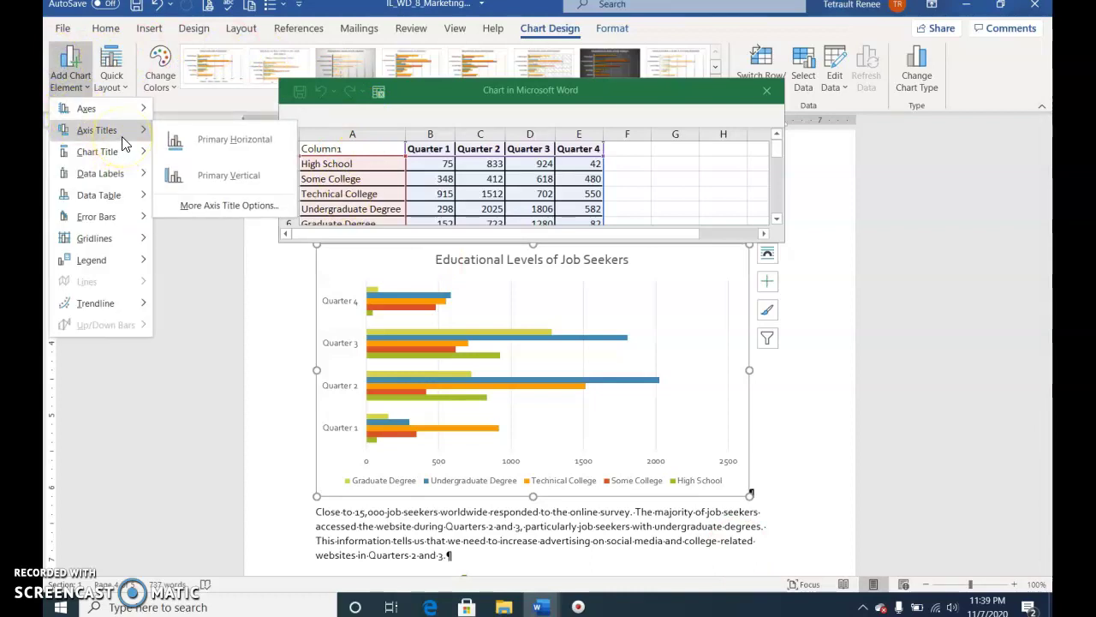
{"action": "left_click", "coordinate": [203, 142]}
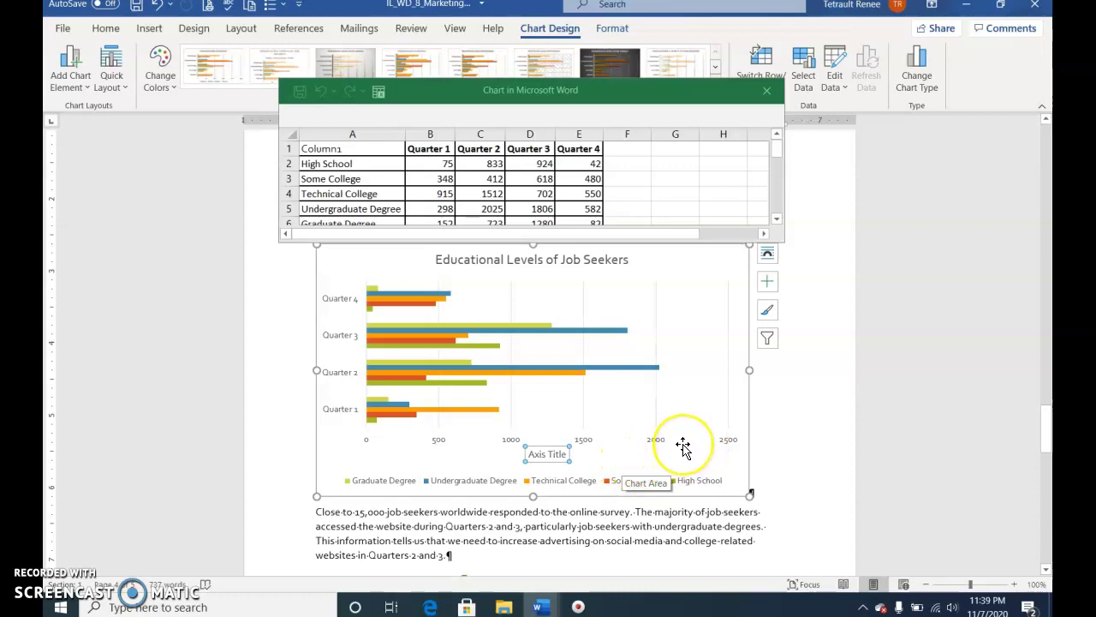
{"action": "type", "text": "Number of Job"}
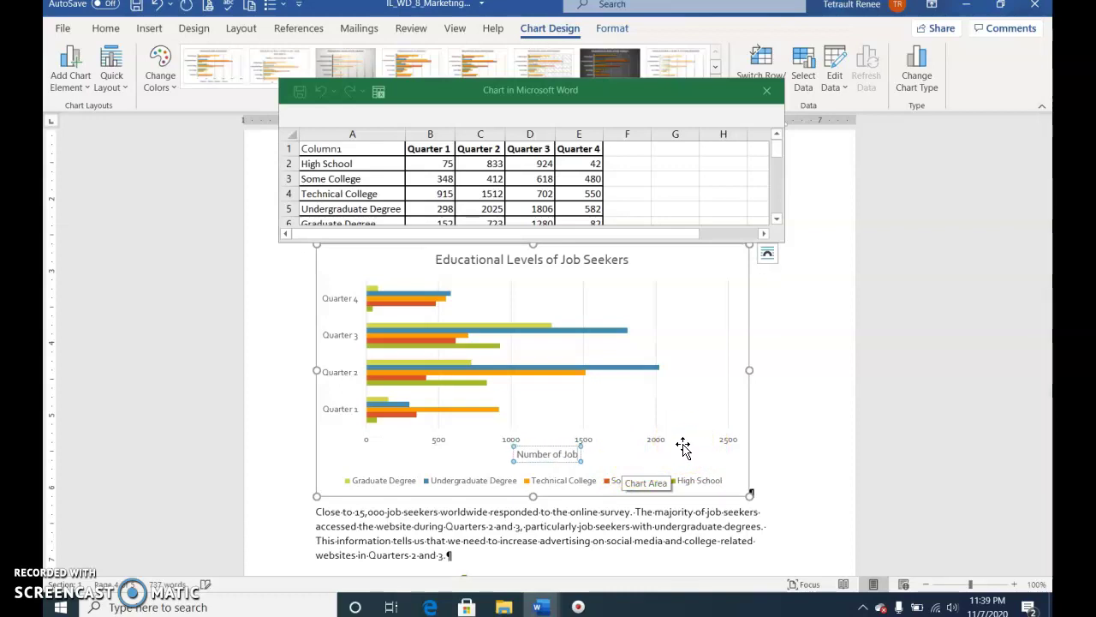
{"action": "type", "text": " Seekers"}
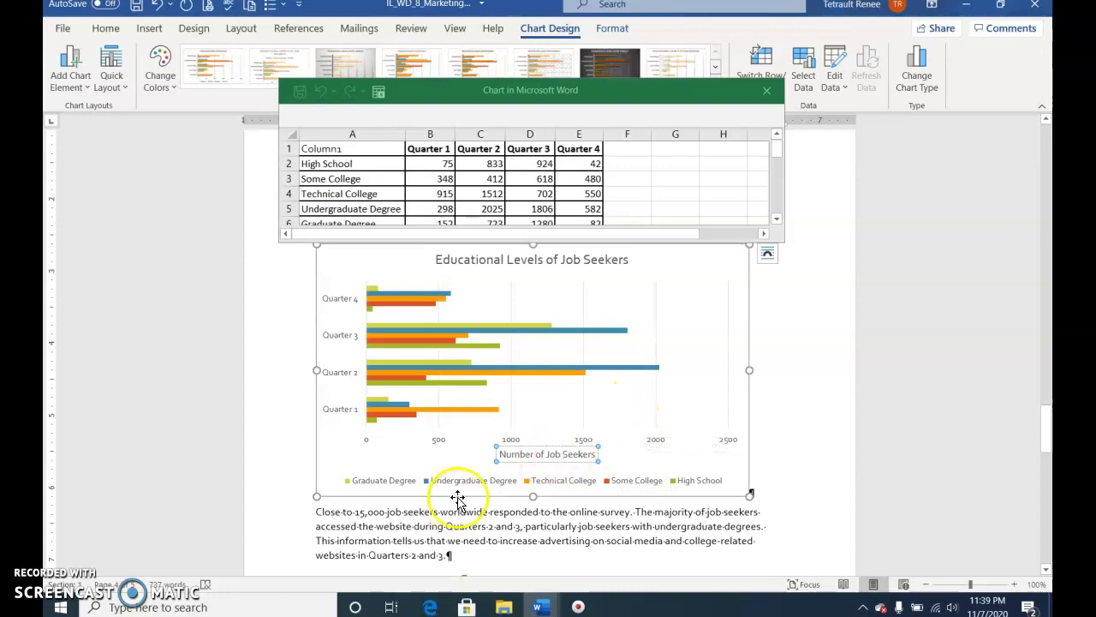
Set the horizontal value axis major unit to 250 so it runs 0–2250
{"action": "left_click", "coordinate": [462, 439]}
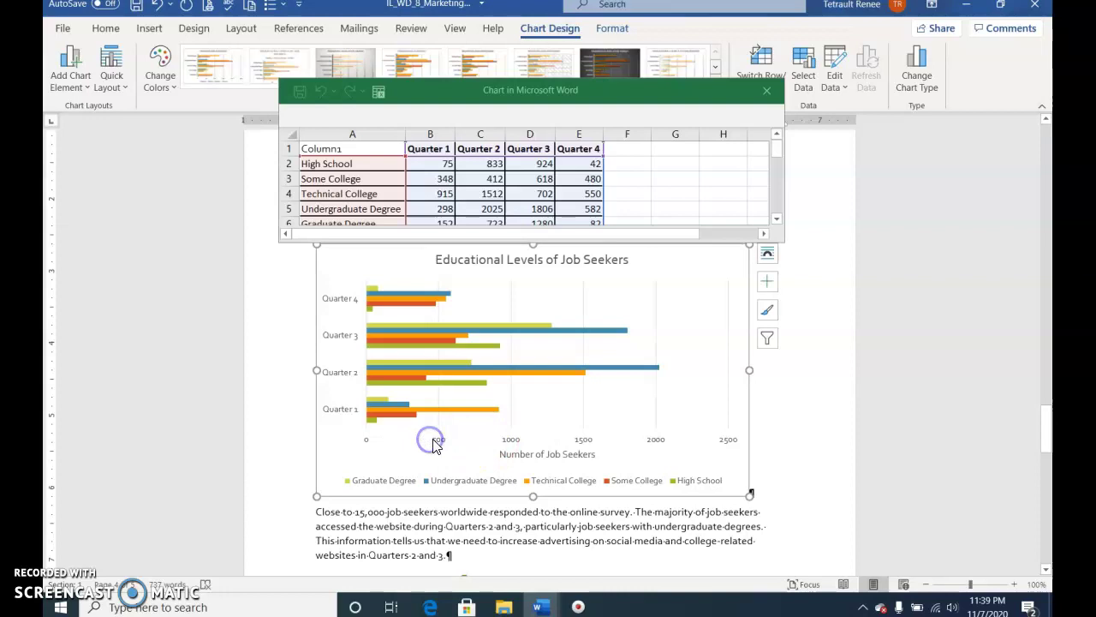
{"action": "left_click", "coordinate": [435, 442]}
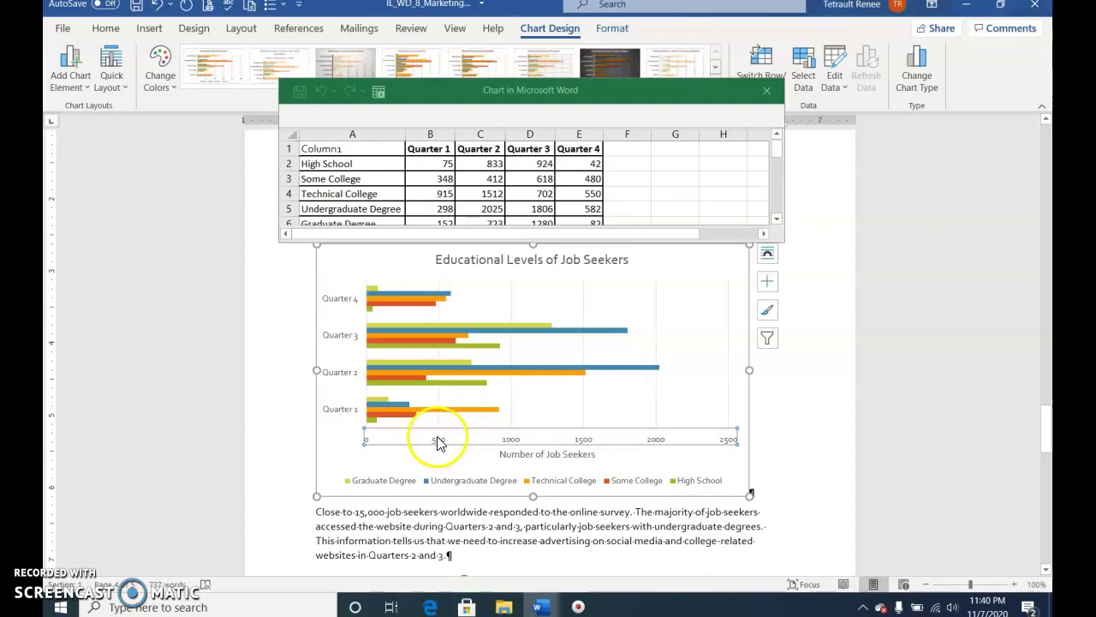
{"action": "left_click", "coordinate": [424, 435]}
{"action": "right_click", "coordinate": [423, 435]}
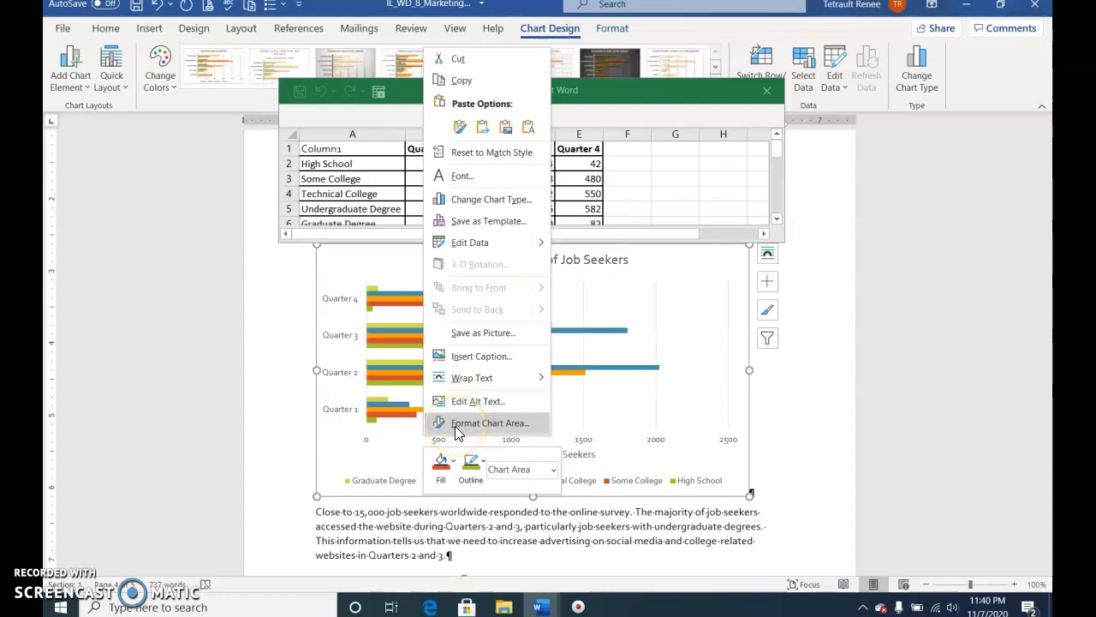
{"action": "left_click", "coordinate": [457, 423]}
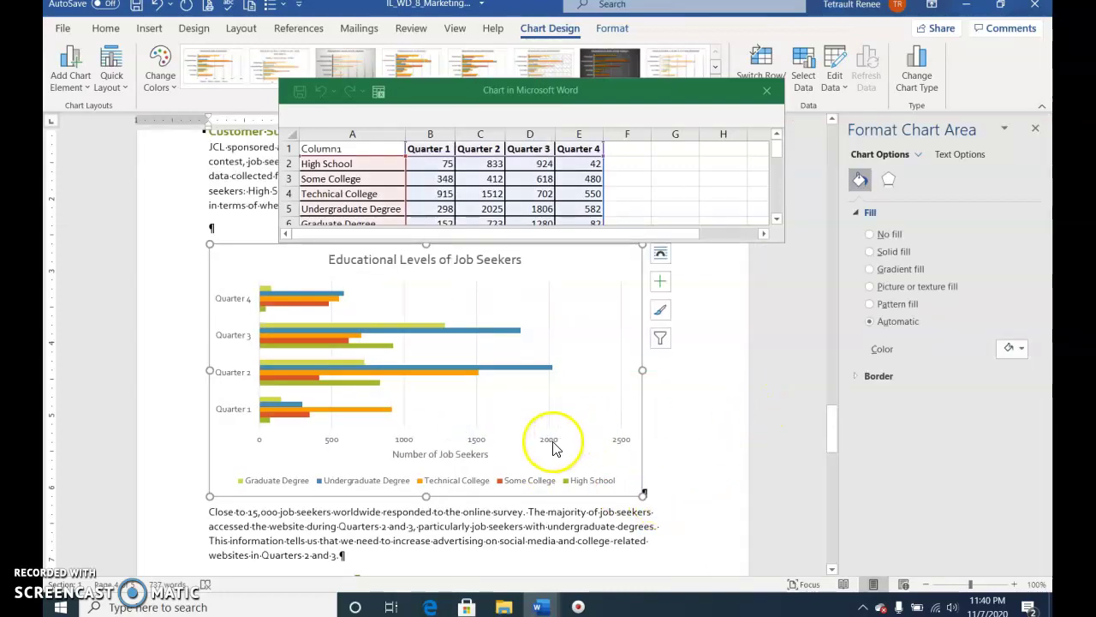
{"action": "left_click", "coordinate": [552, 444]}
{"action": "right_click", "coordinate": [551, 442]}
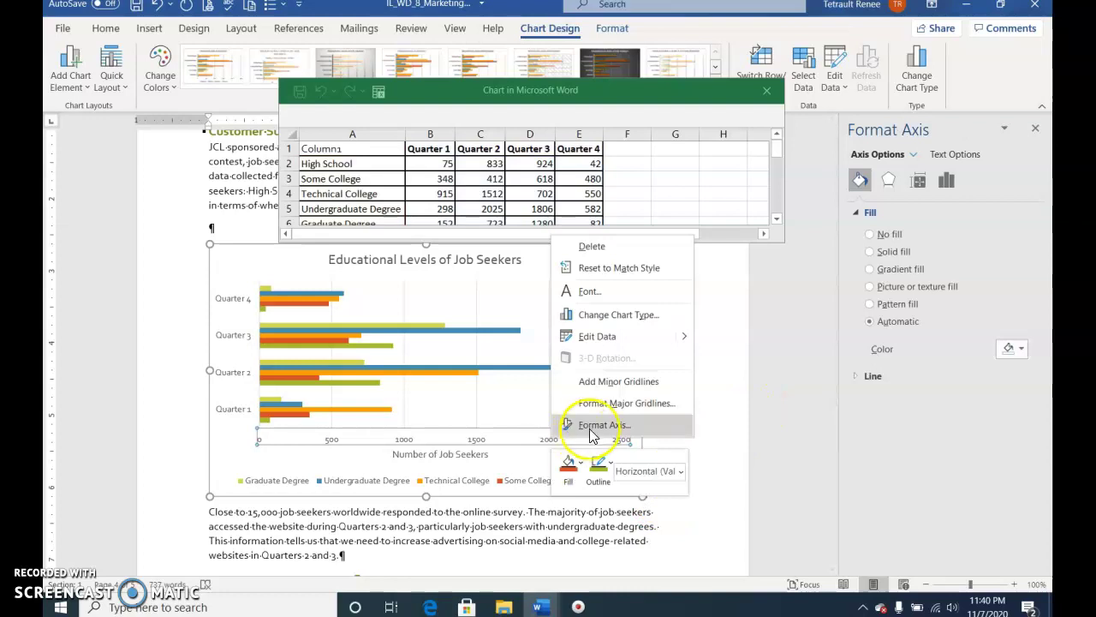
{"action": "left_click", "coordinate": [591, 428]}
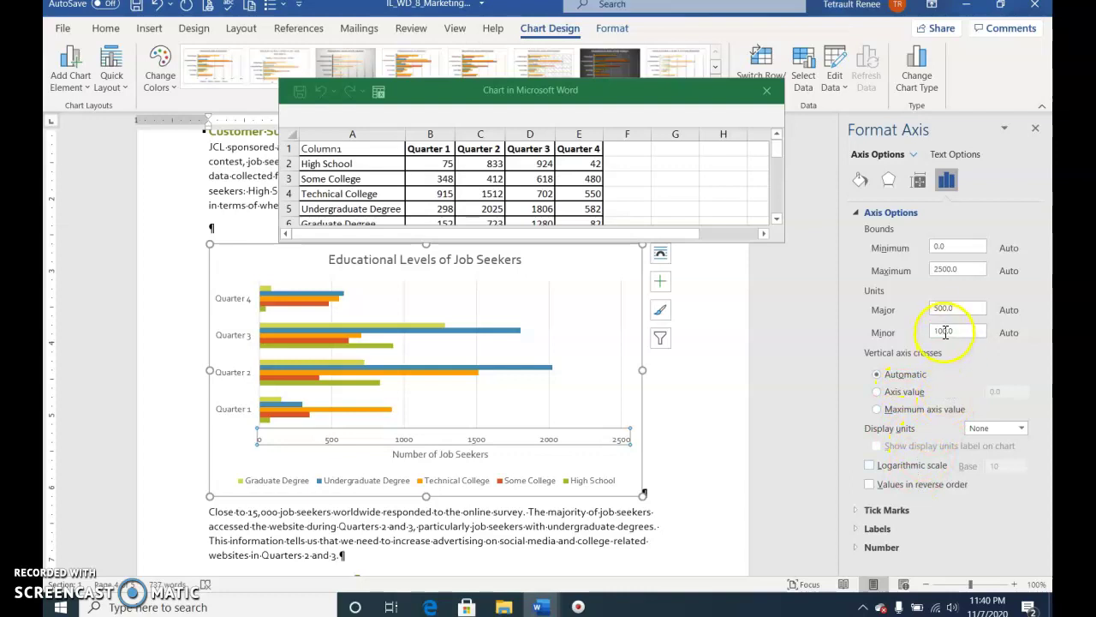
{"action": "left_click_drag", "start_coordinate": [969, 310], "coordinate": [928, 308]}
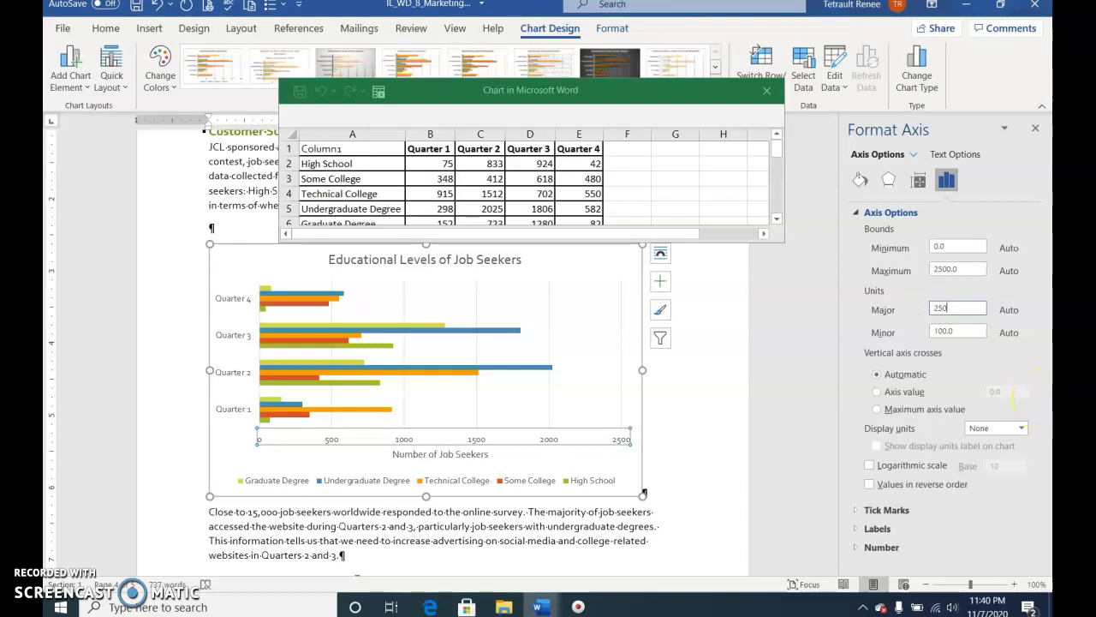
{"action": "key", "text": "Return"}
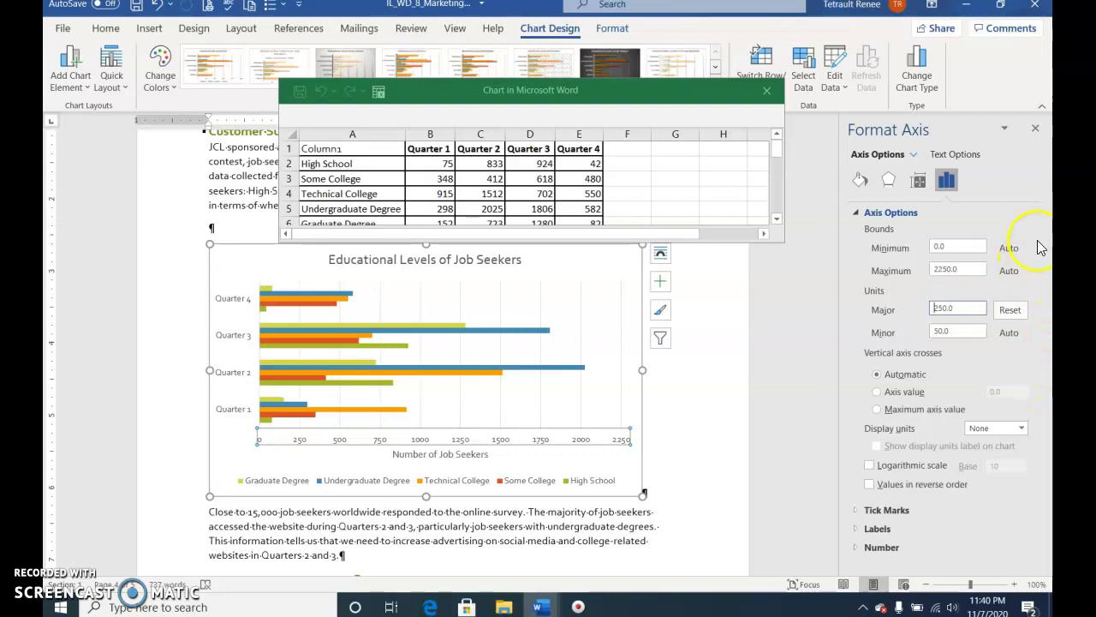
{"action": "left_click", "coordinate": [1036, 129]}
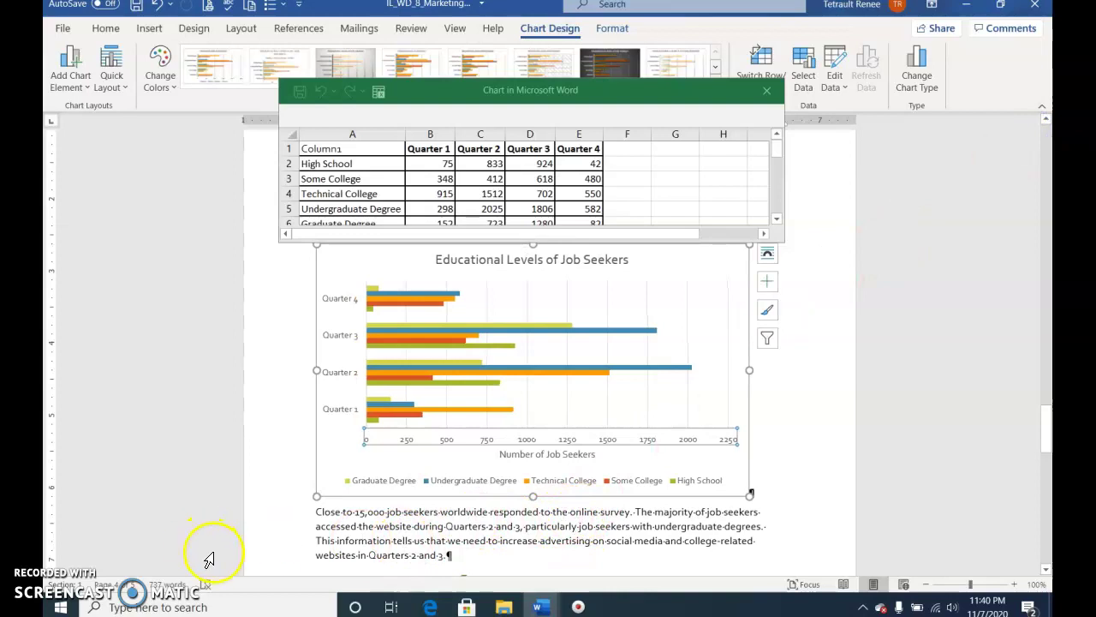
Give the education-level chart area a solid black 2 pt border
{"action": "left_click", "coordinate": [695, 270]}
{"action": "right_click", "coordinate": [696, 270]}
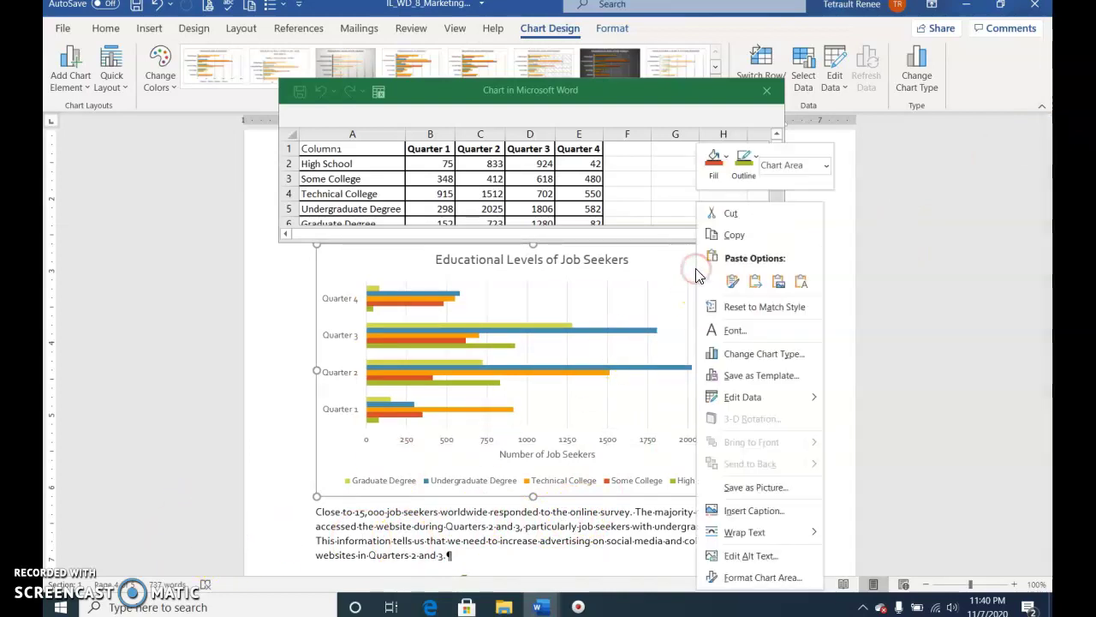
{"action": "left_click", "coordinate": [791, 581]}
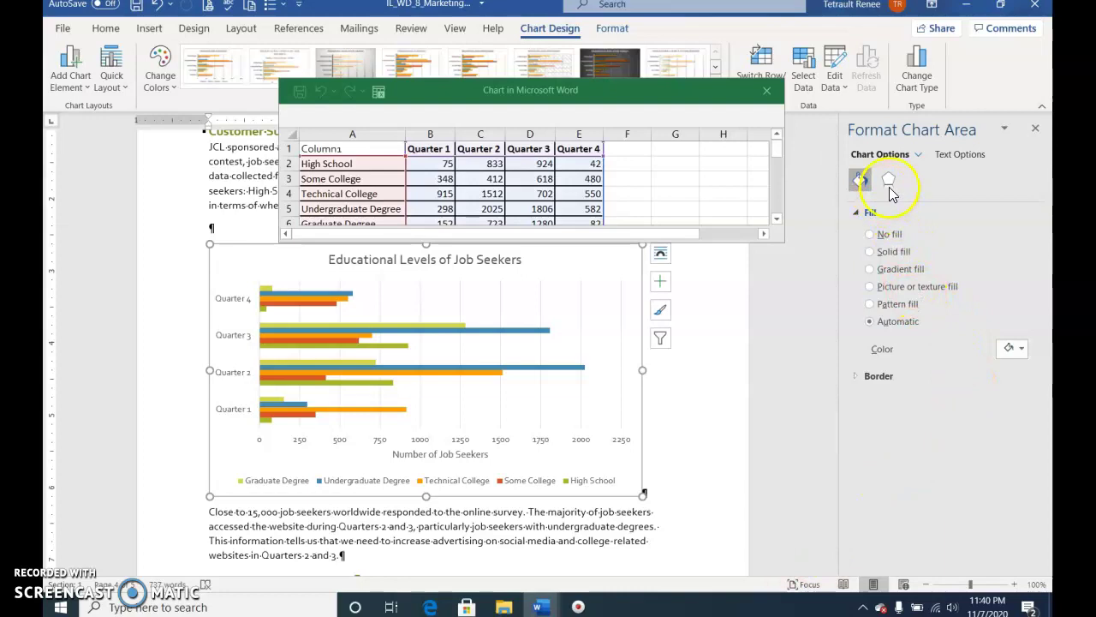
{"action": "left_click", "coordinate": [854, 382]}
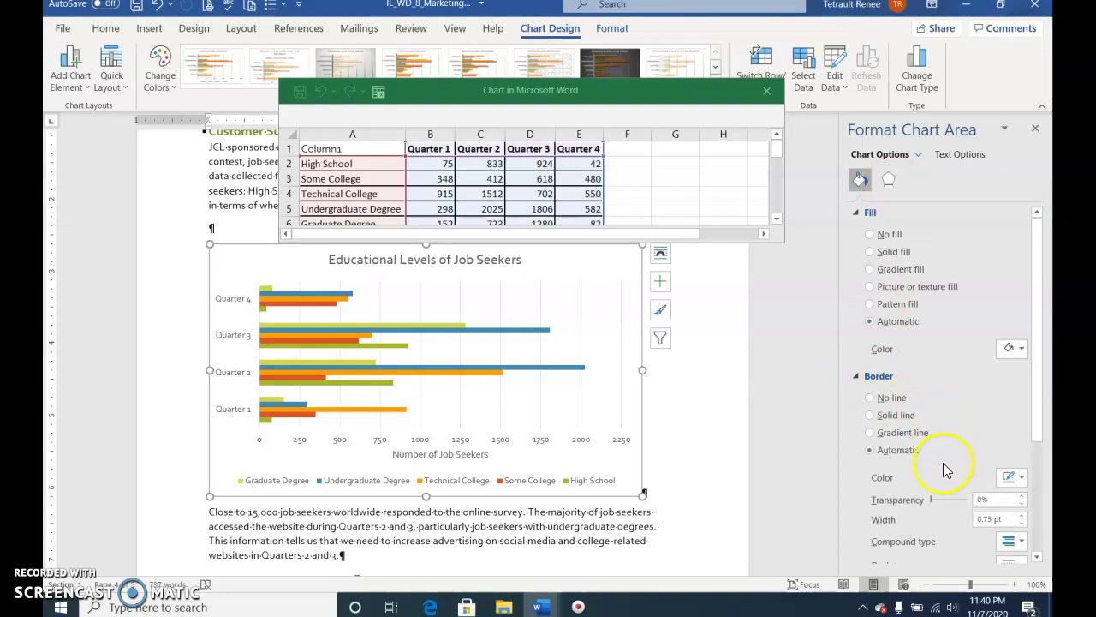
{"action": "scroll", "coordinate": [948, 473], "scroll_direction": "down", "scroll_amount": 1}
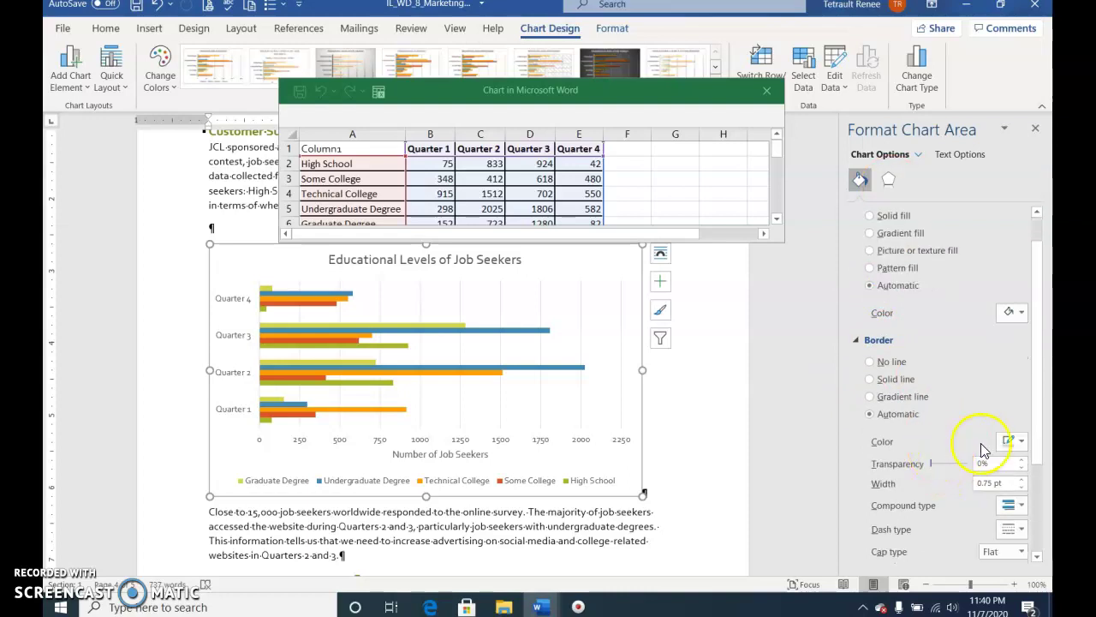
{"action": "left_click", "coordinate": [1020, 444]}
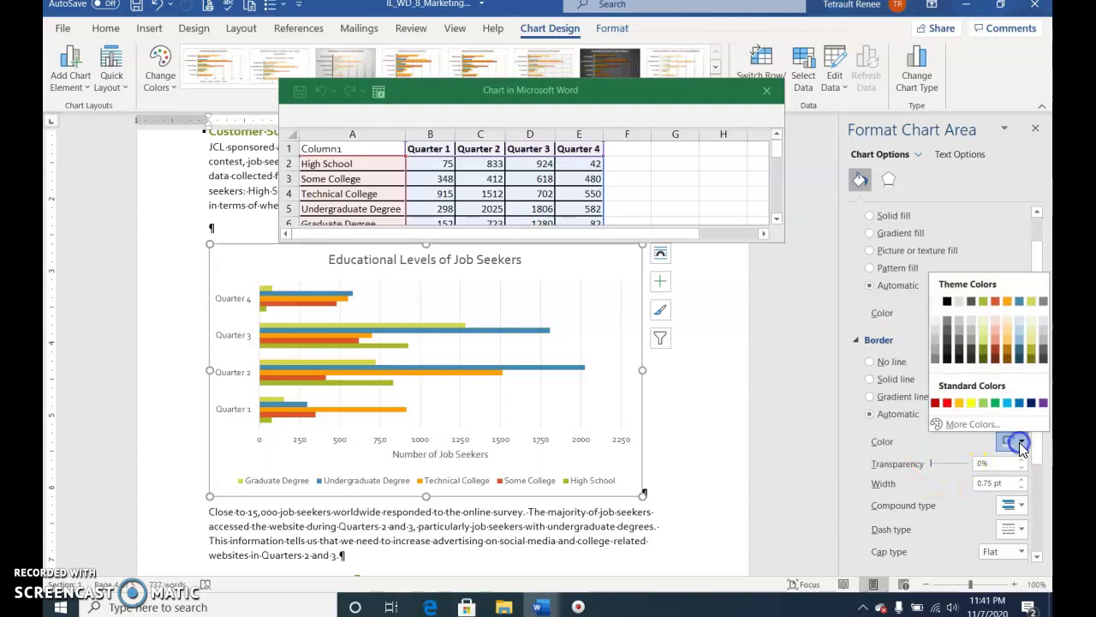
{"action": "left_click", "coordinate": [946, 303]}
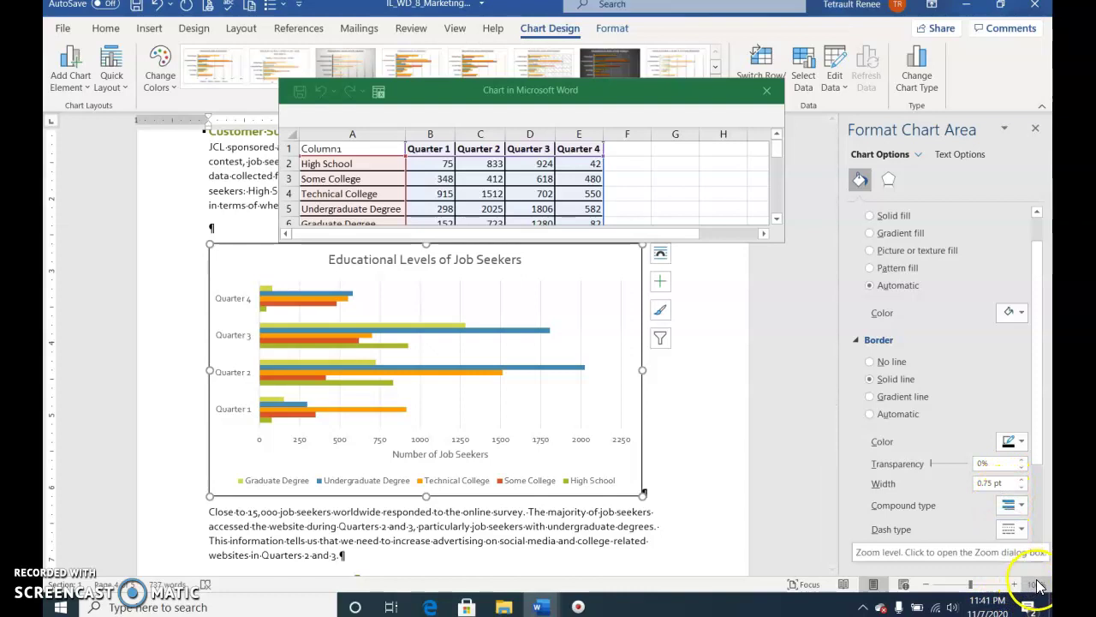
{"action": "left_click", "coordinate": [1022, 481]}
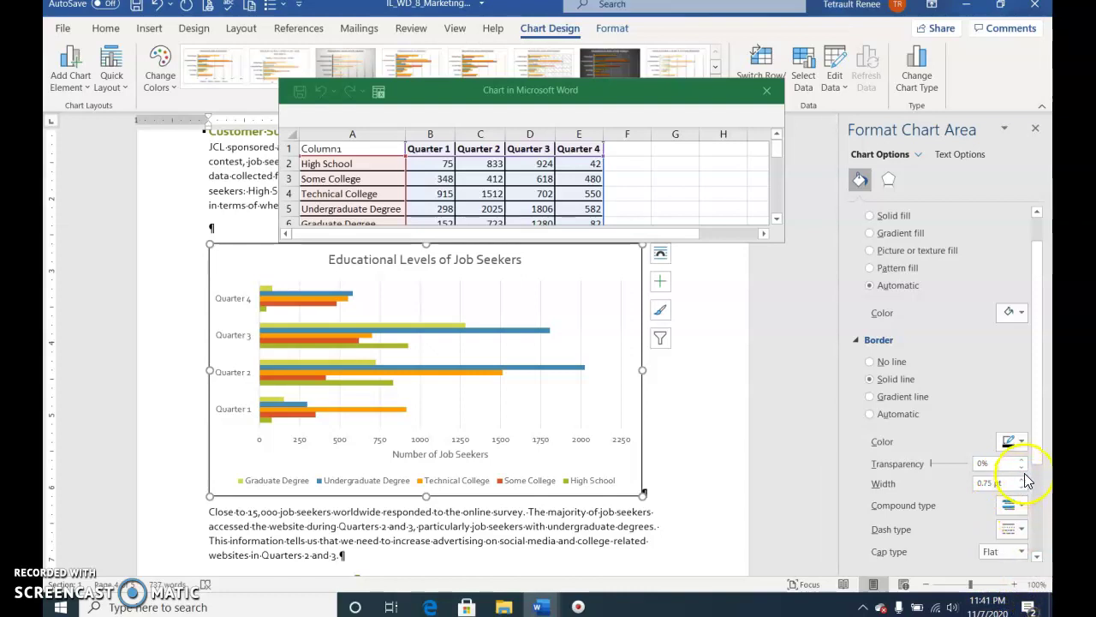
{"action": "left_click", "coordinate": [1023, 480]}
{"action": "left_click", "coordinate": [1023, 480]}
{"action": "left_click", "coordinate": [1022, 481]}
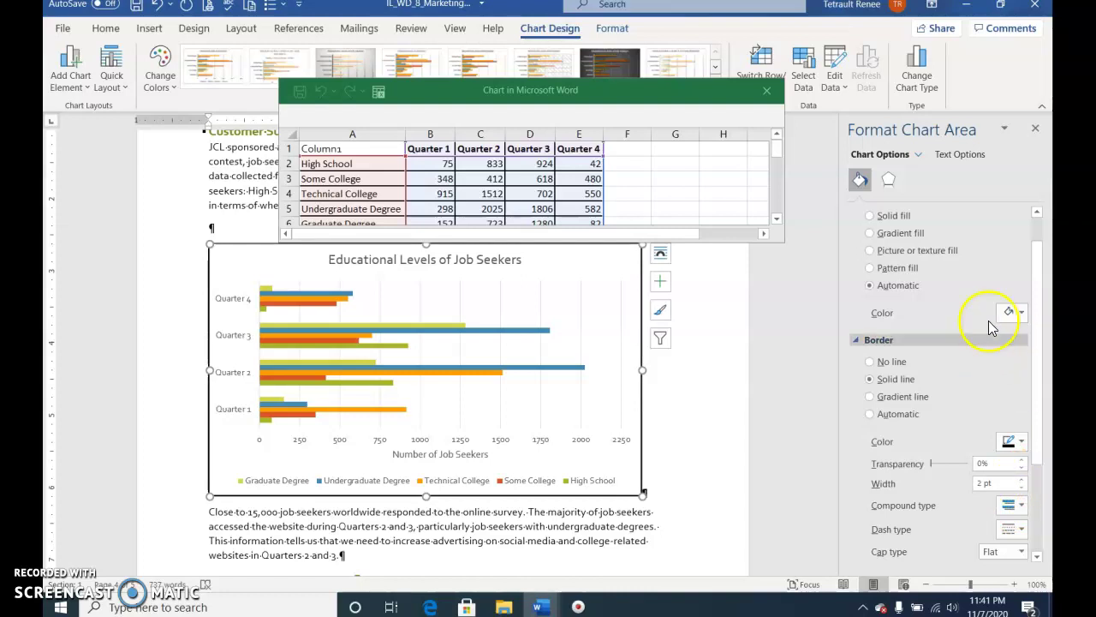
{"action": "left_click", "coordinate": [1035, 128]}
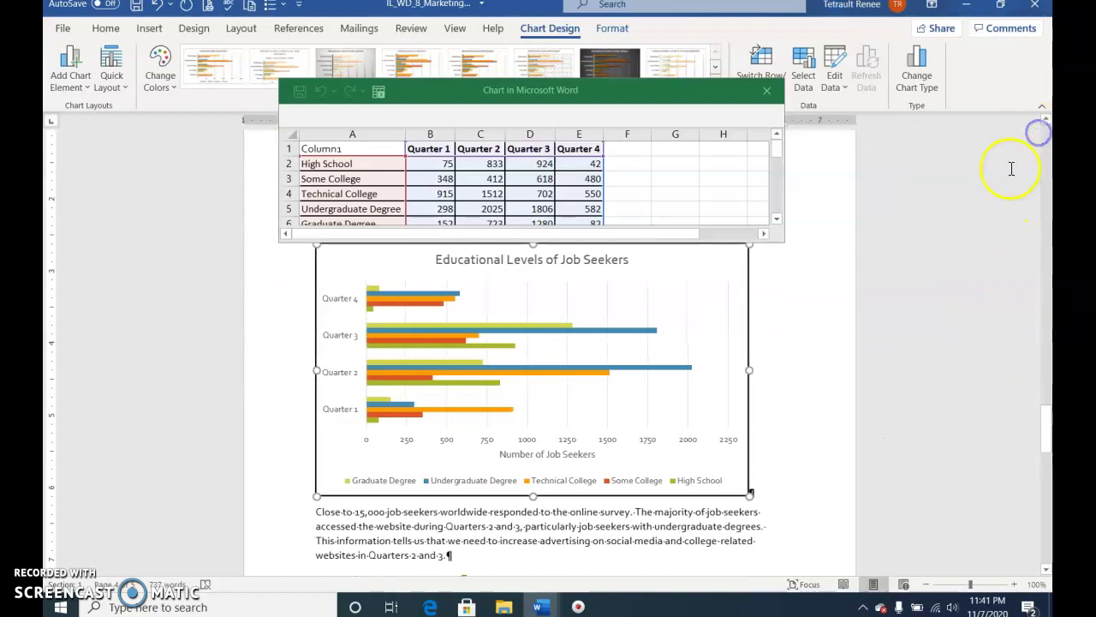
Close the chart data sheet and display all five report pages in one row at 30% zoom
{"action": "left_click", "coordinate": [765, 90]}
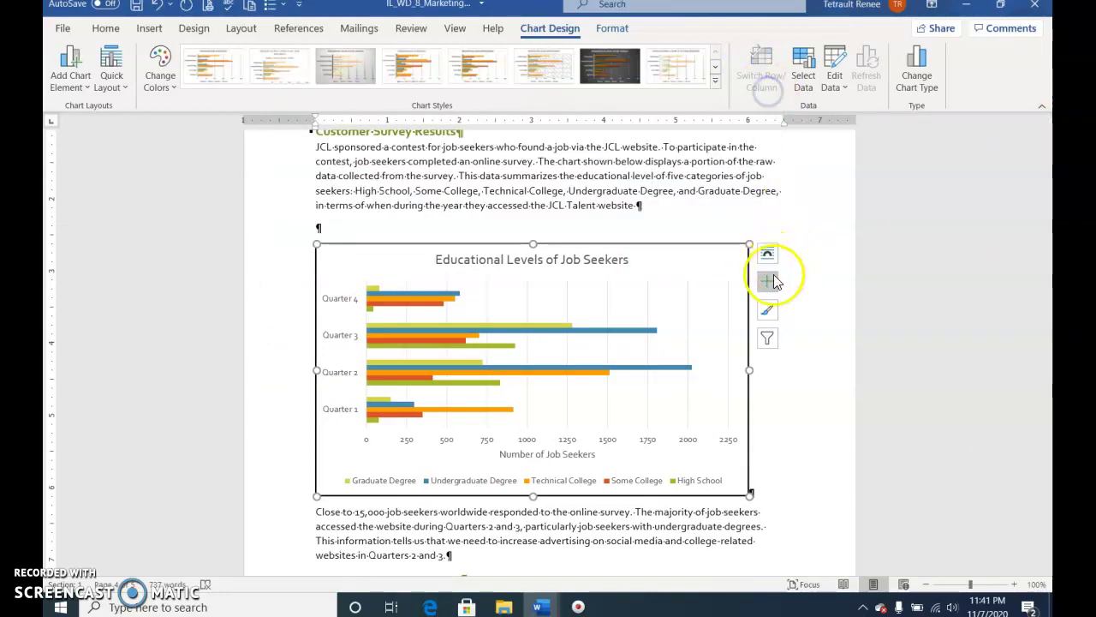
{"action": "left_click", "coordinate": [683, 181]}
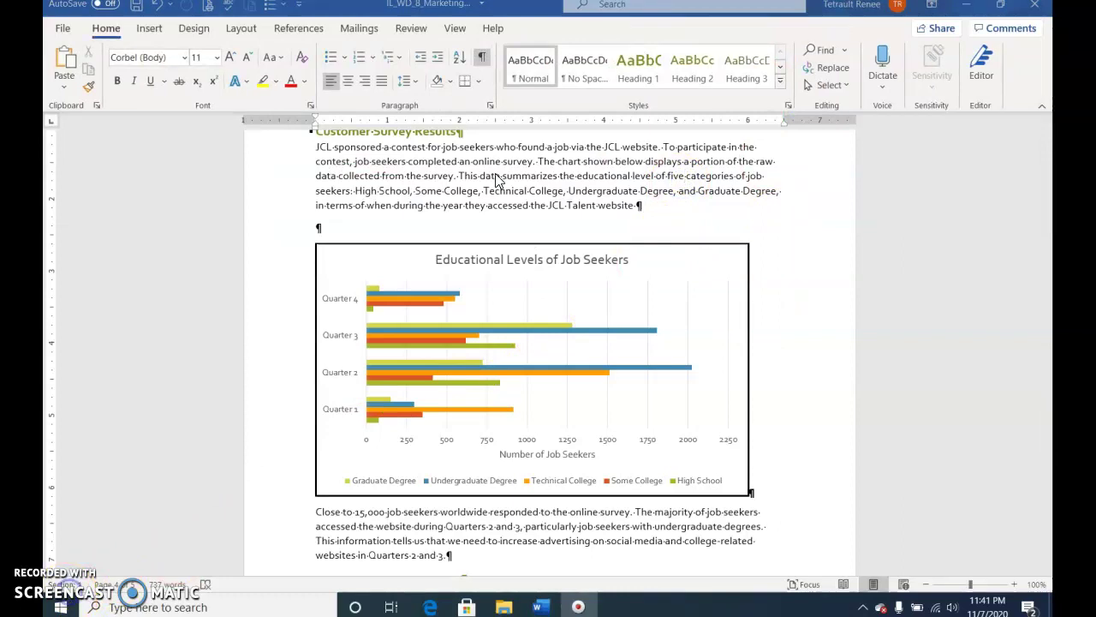
{"action": "left_click", "coordinate": [457, 29]}
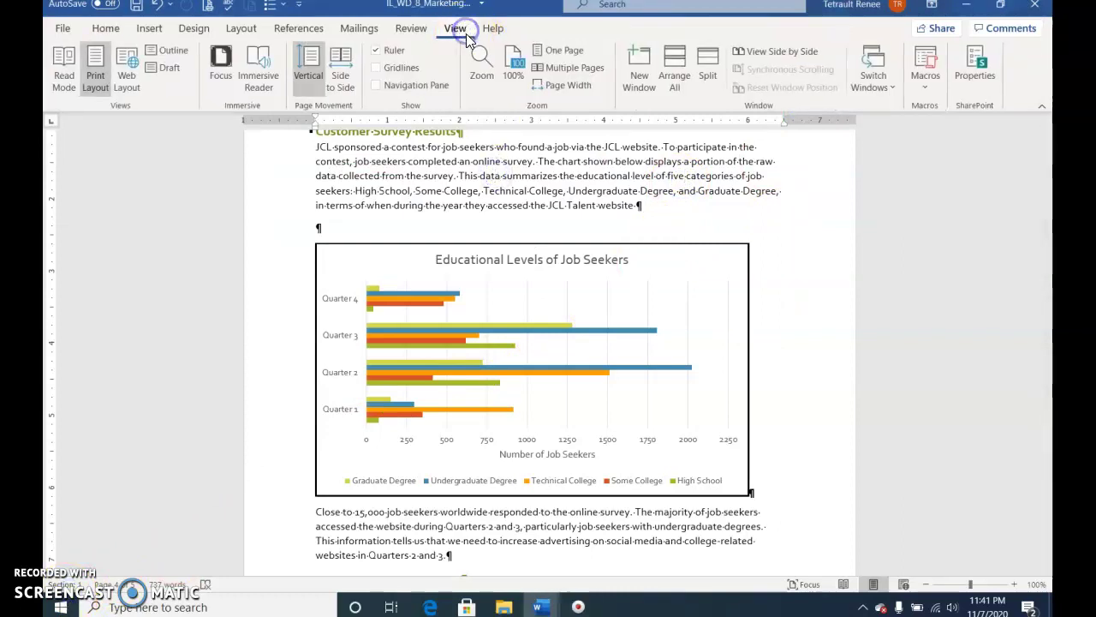
{"action": "left_click", "coordinate": [566, 68]}
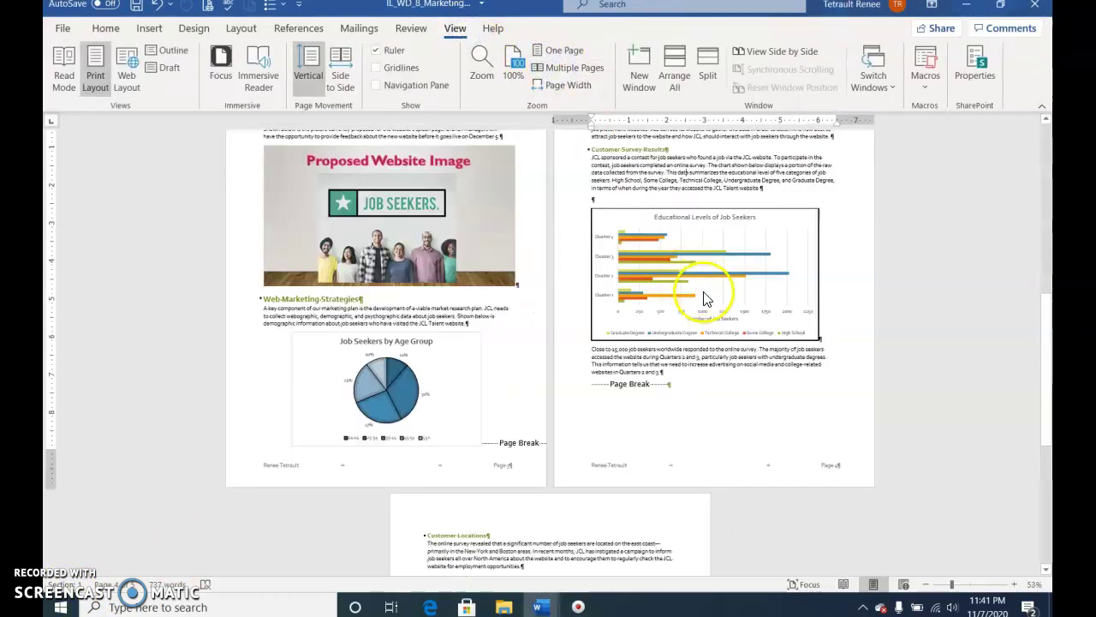
{"action": "left_click", "coordinate": [926, 585]}
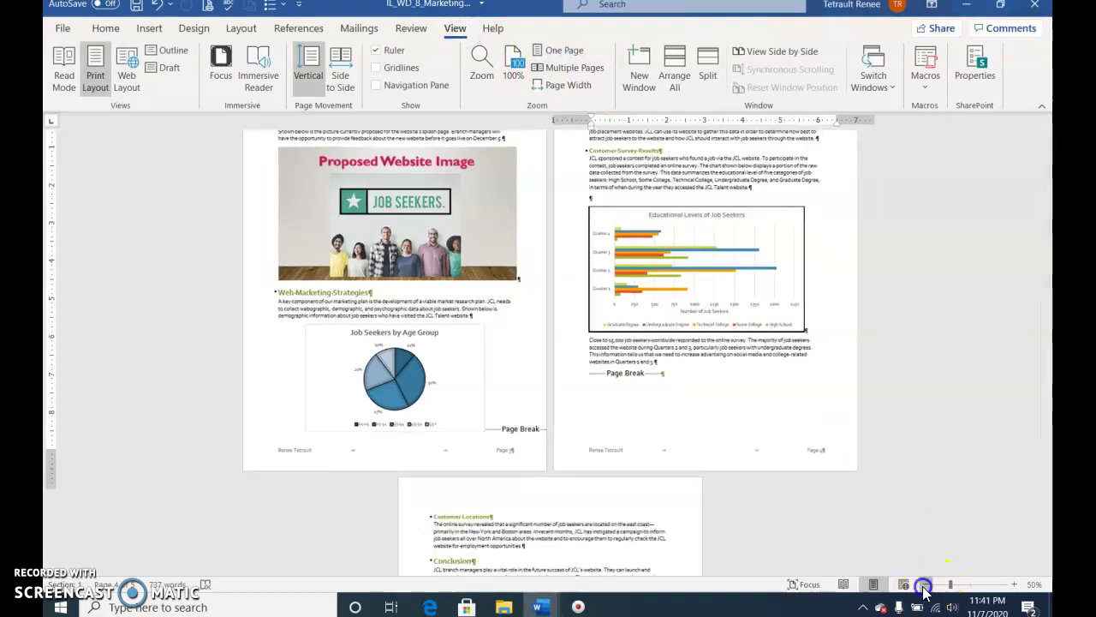
{"action": "left_click", "coordinate": [926, 585]}
{"action": "left_click", "coordinate": [926, 585]}
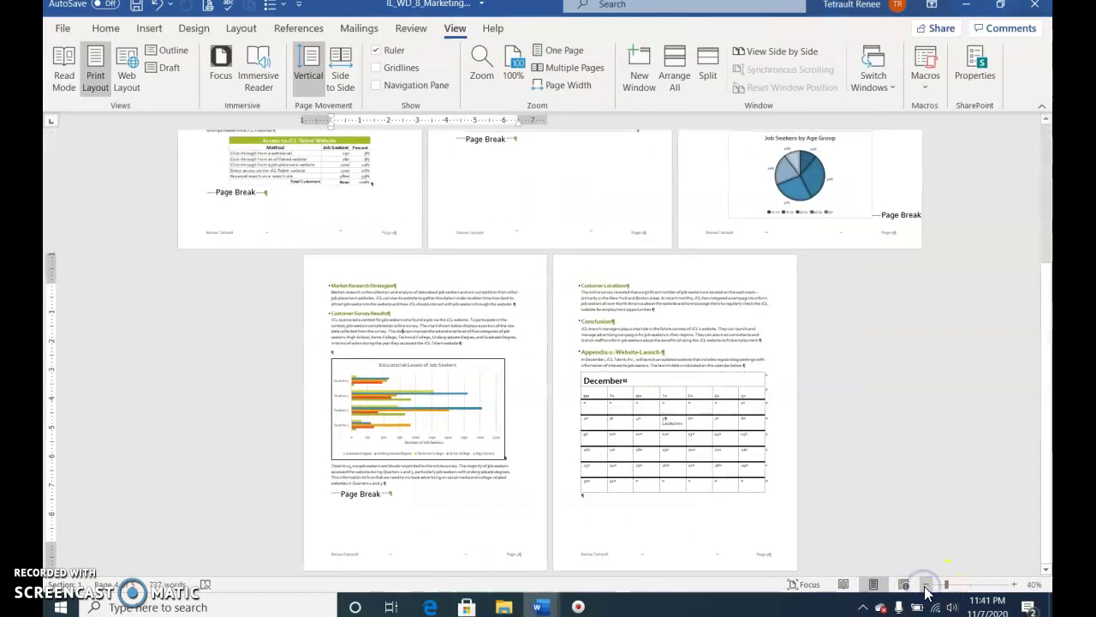
{"action": "left_click", "coordinate": [926, 585]}
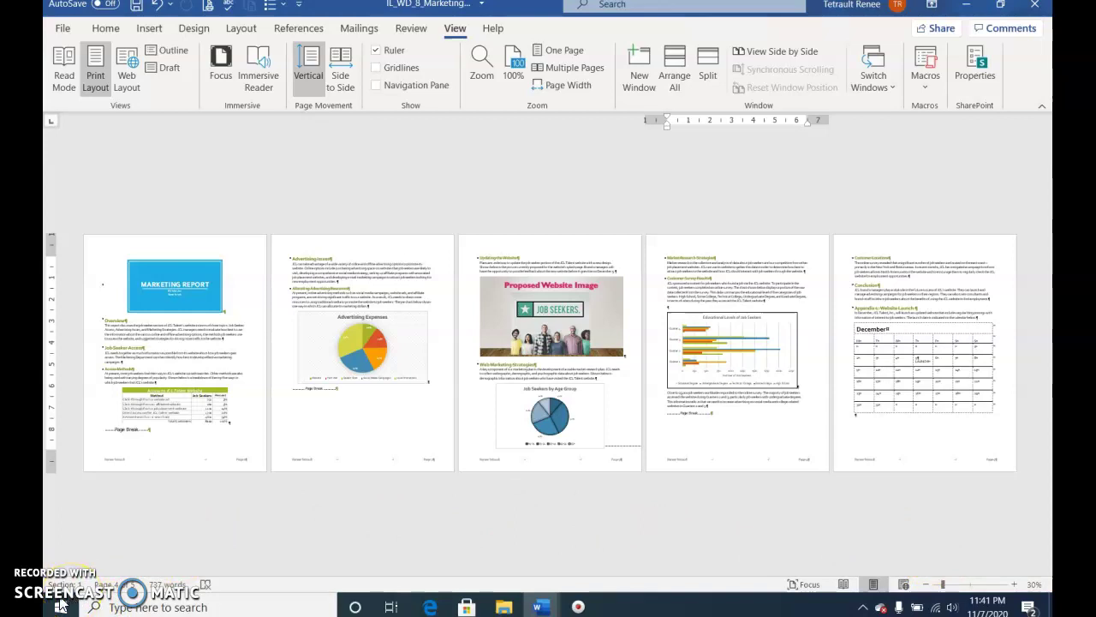
{"action": "left_click", "coordinate": [65, 604]}
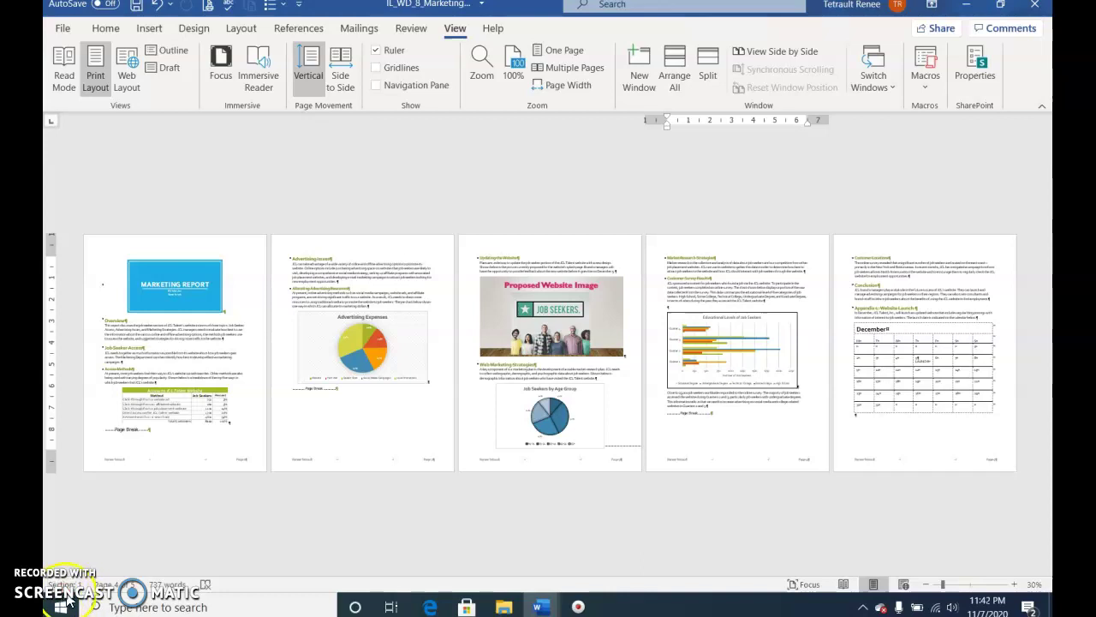